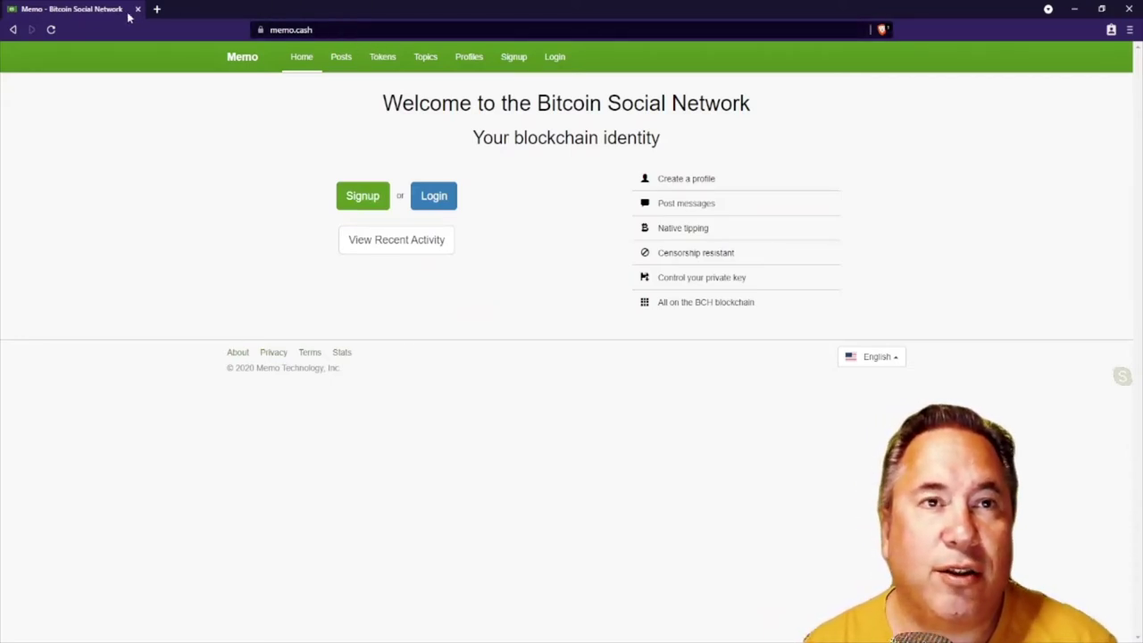
# Step: Open a new private browser tab beside the Memo home page
pyautogui.click(157, 9)
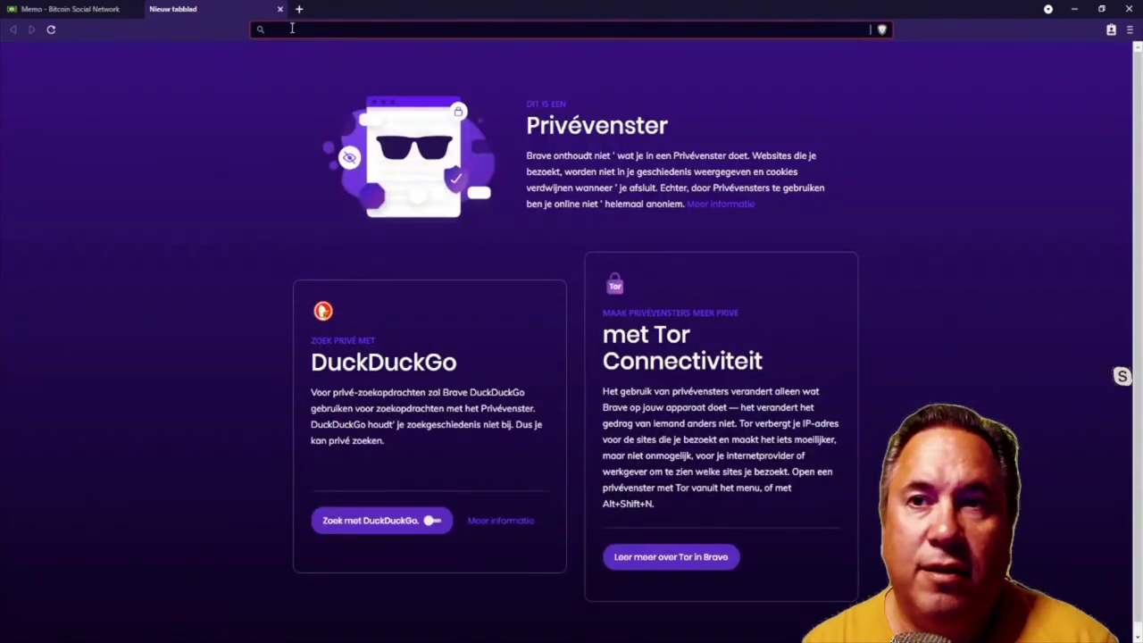
# Step: Search Google for 'faucet bch', view the Bitcoin.com Faucet result, then close that tab
pyautogui.write('f')
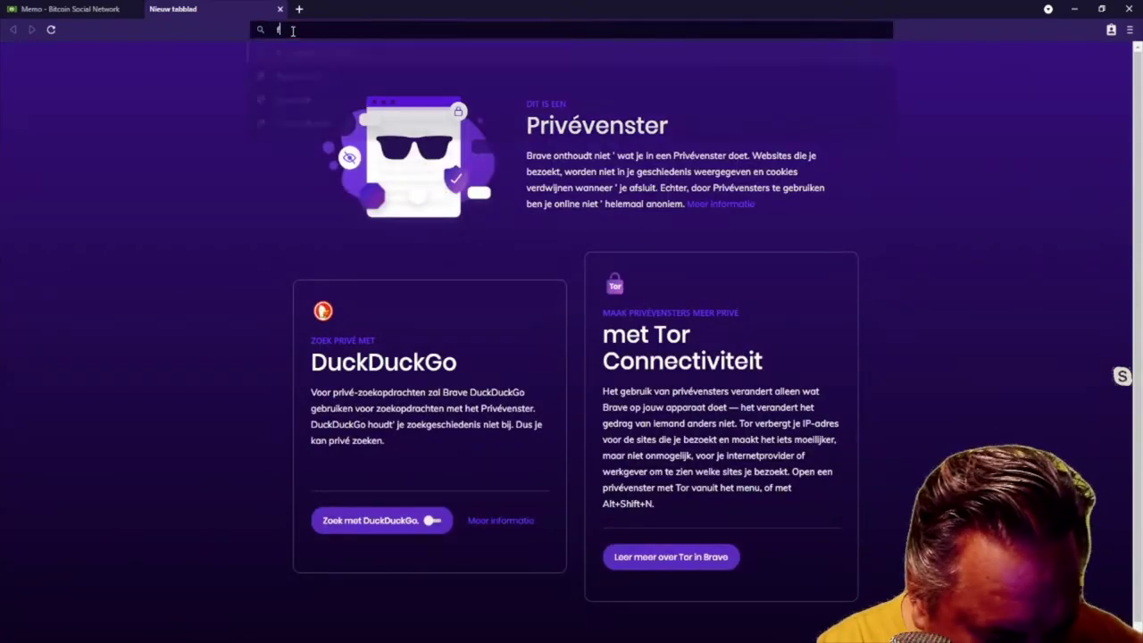
pyautogui.write('auc')
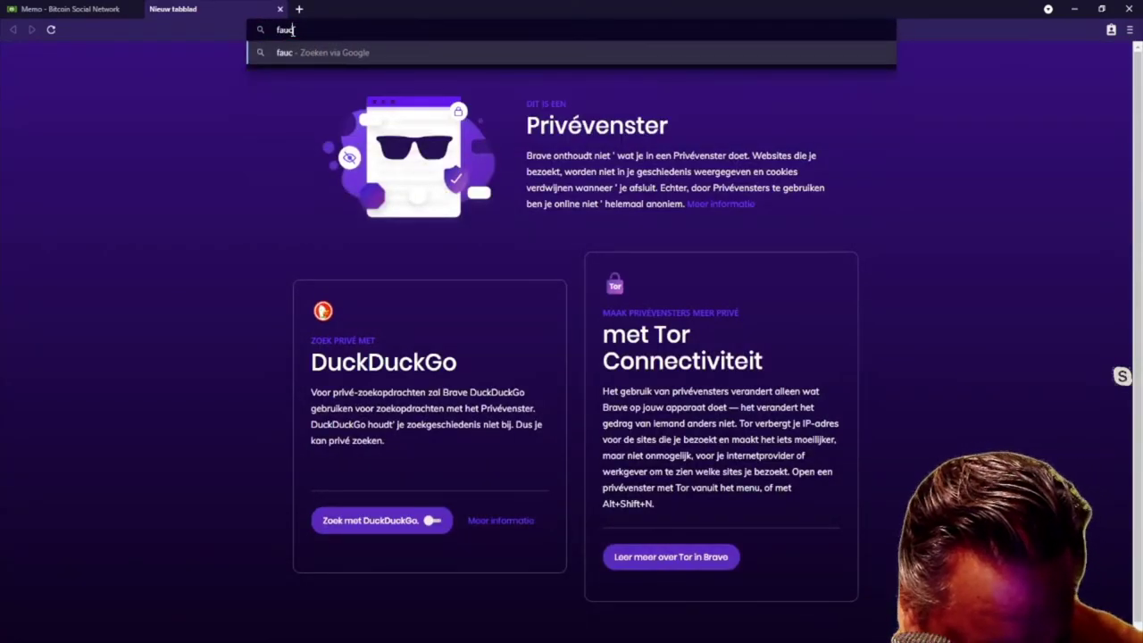
pyautogui.write('et bch')
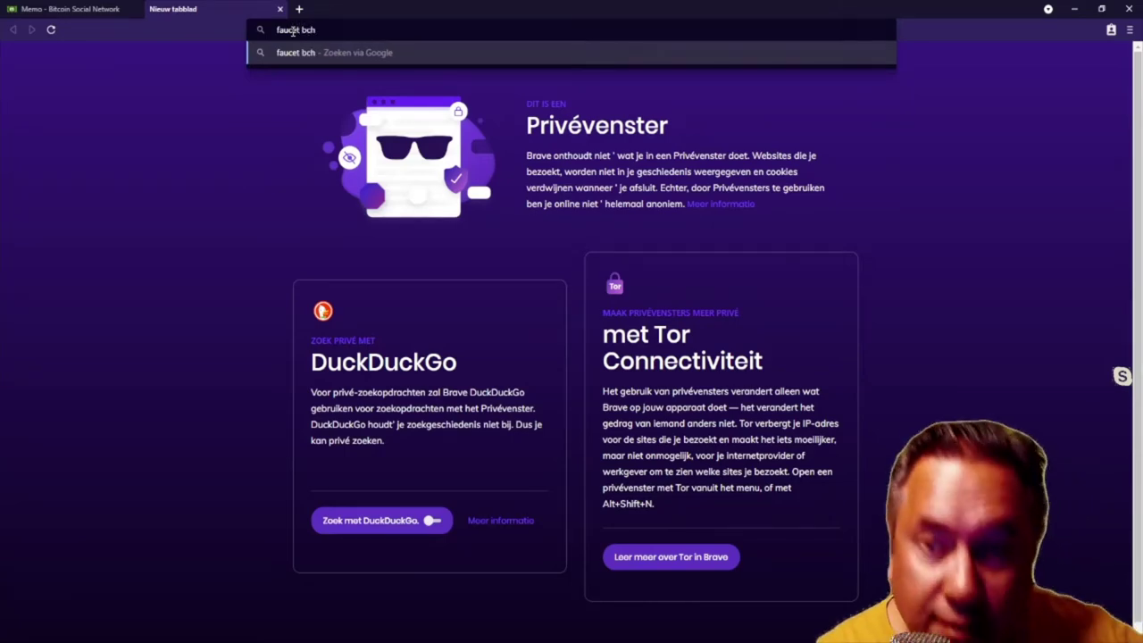
pyautogui.press('Return')
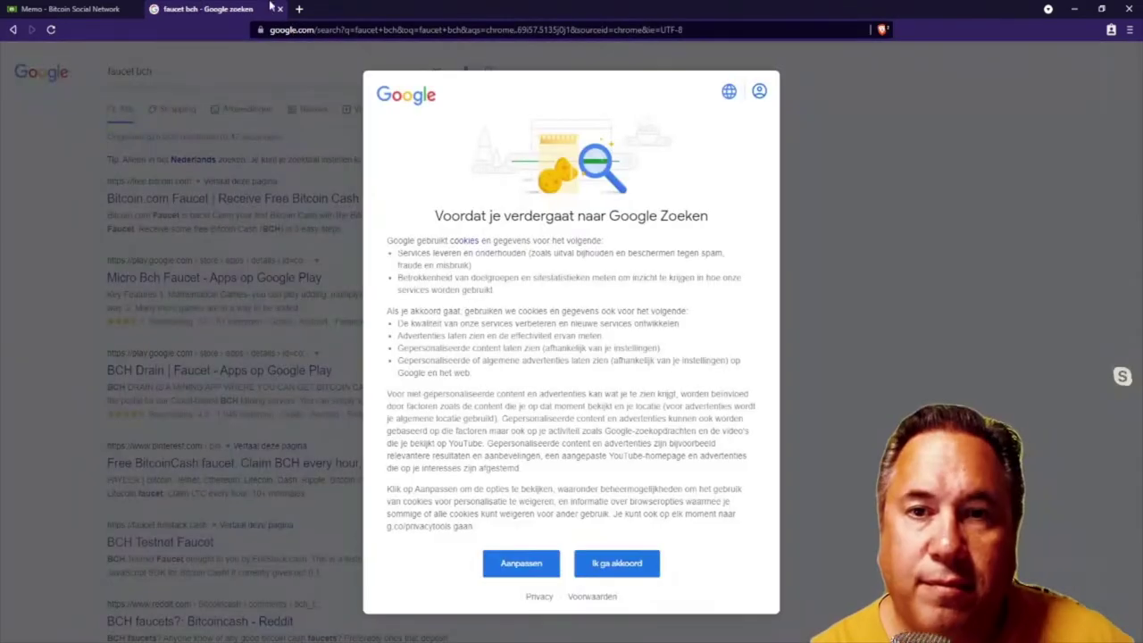
pyautogui.click(607, 564)
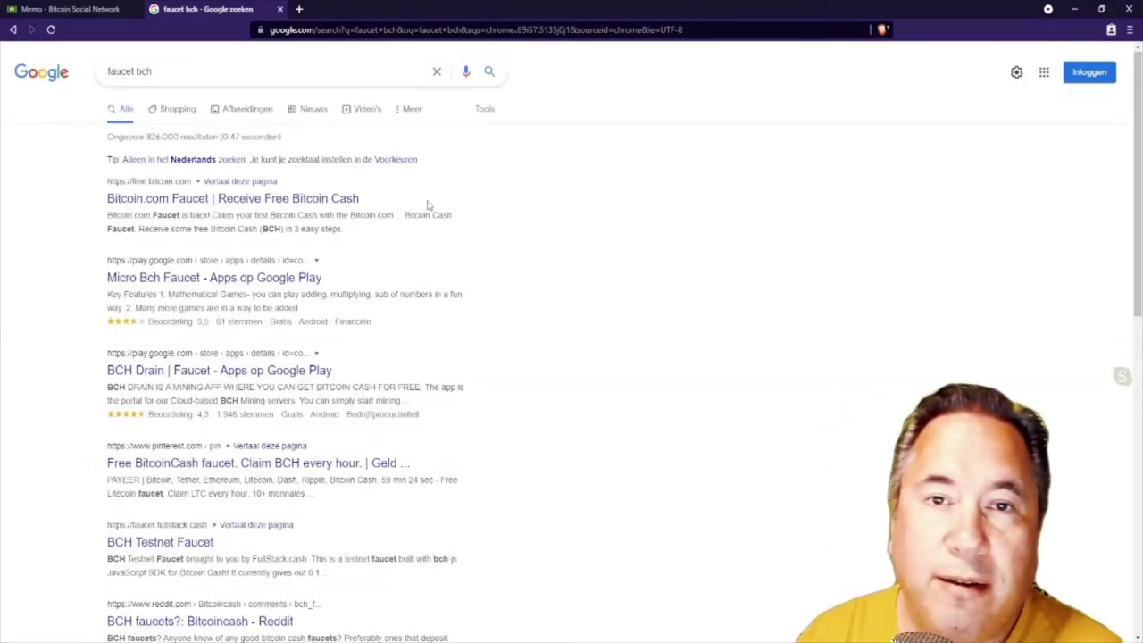
pyautogui.click(178, 202)
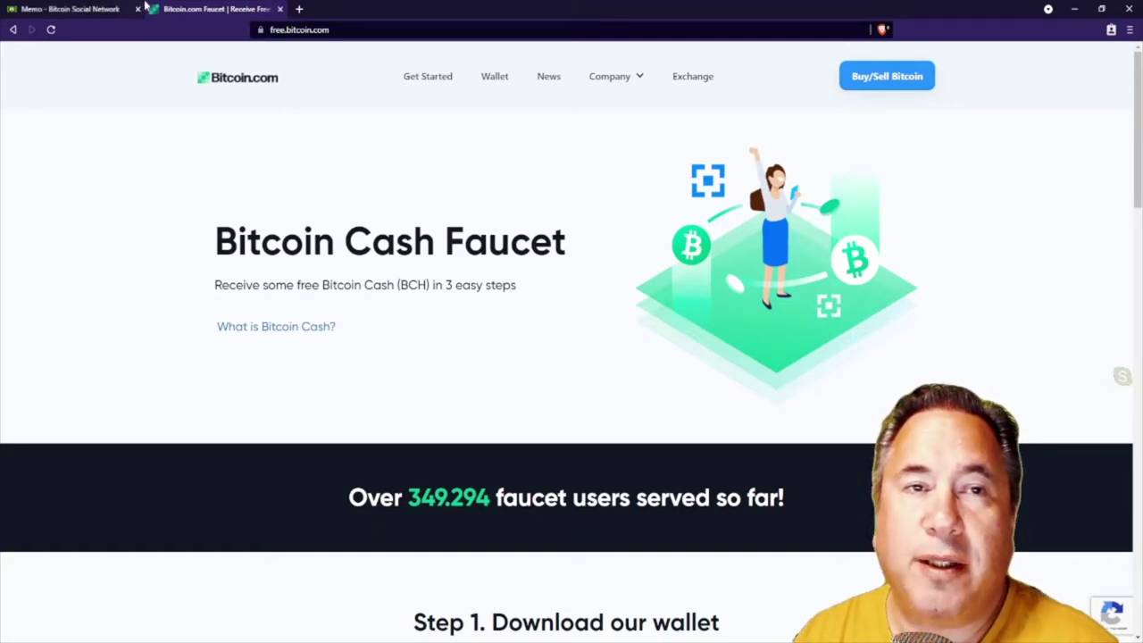
pyautogui.click(279, 10)
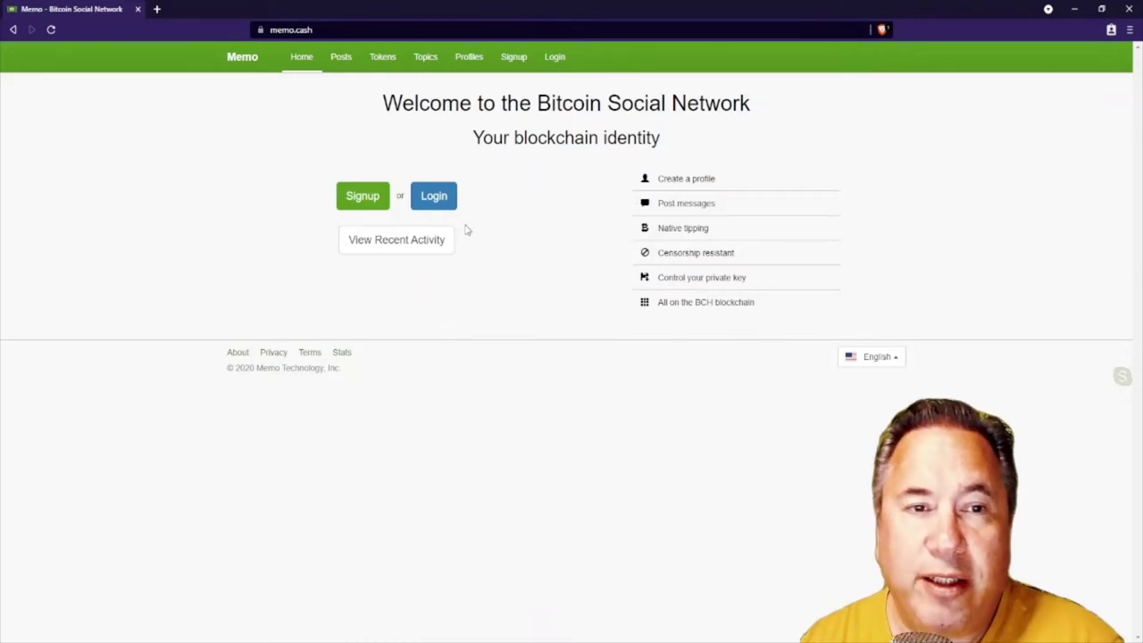
# Step: Fill the Memo signup form with a username and matching passwords, accepting the Terms of Service
pyautogui.click(367, 202)
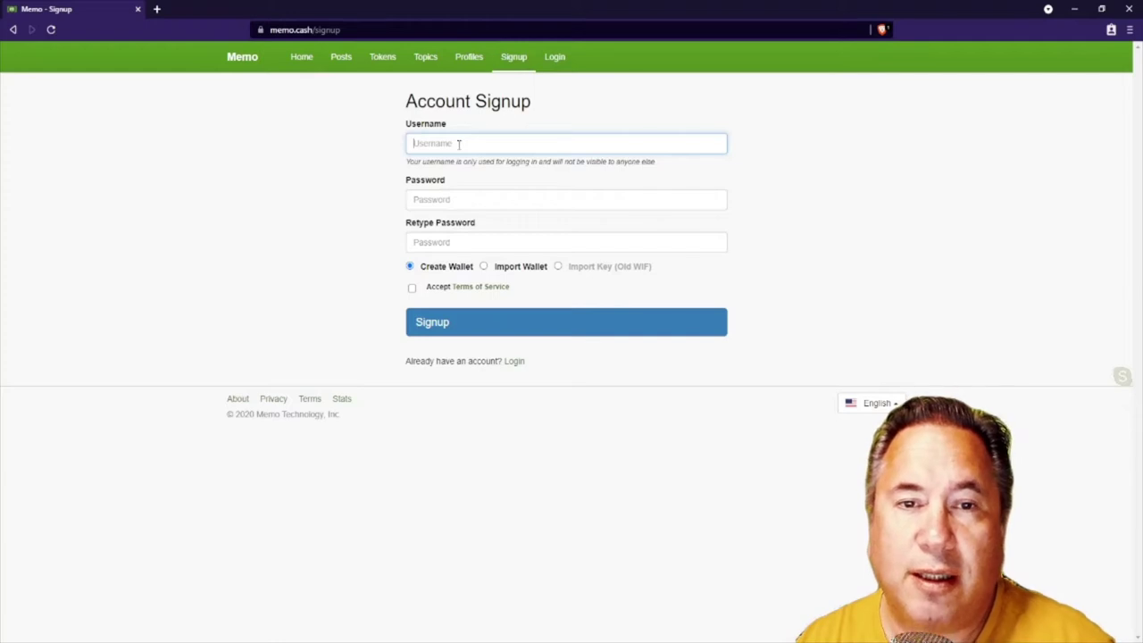
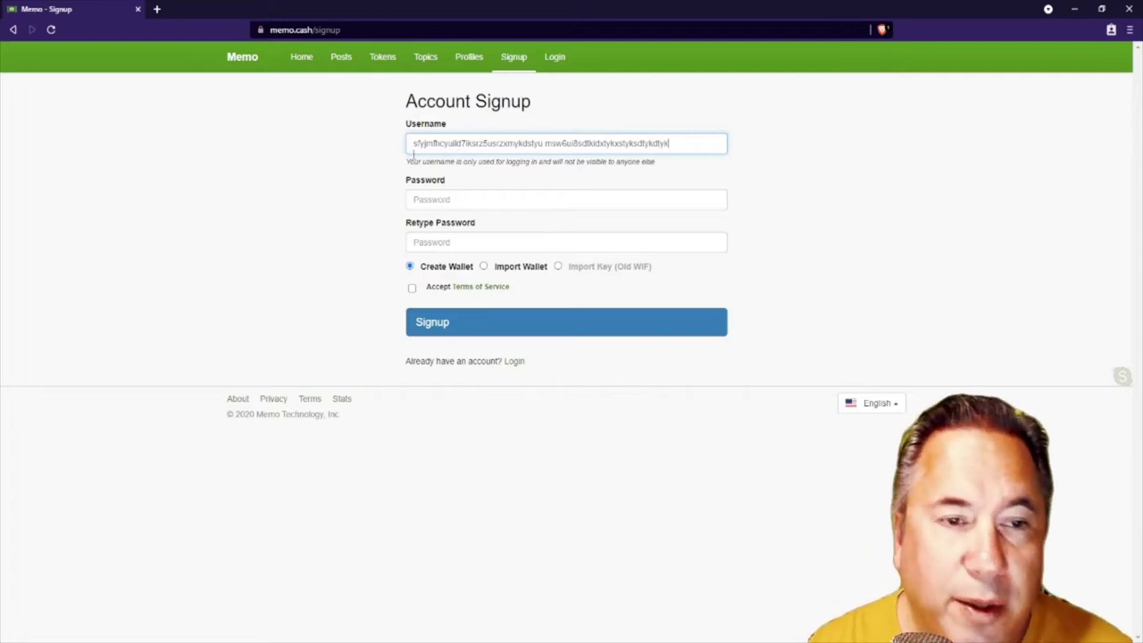
pyautogui.click(449, 200)
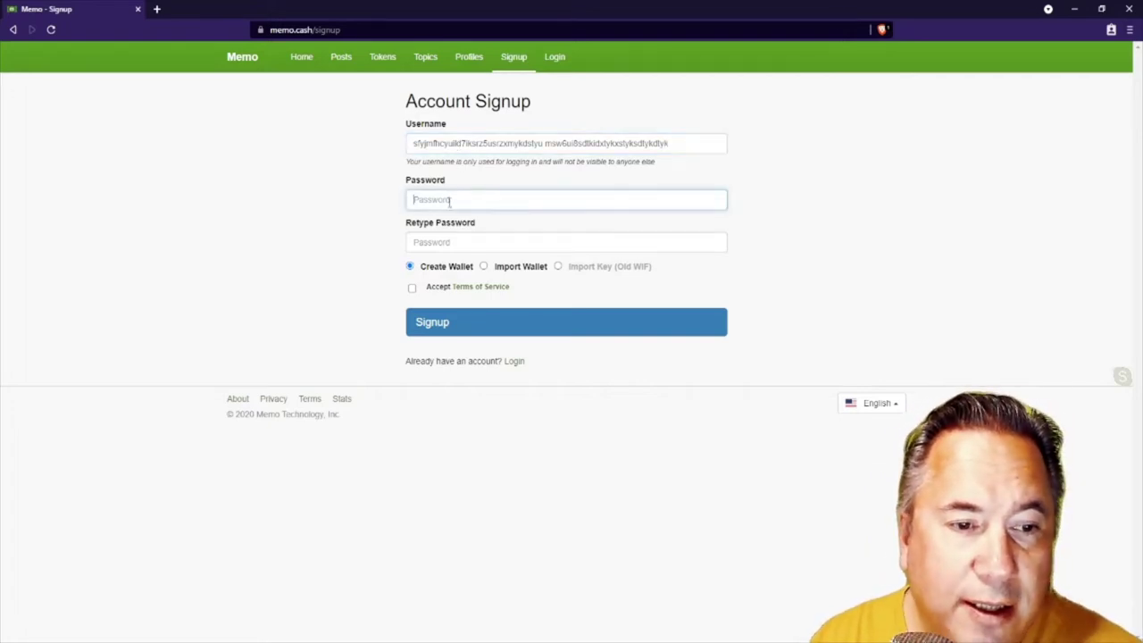
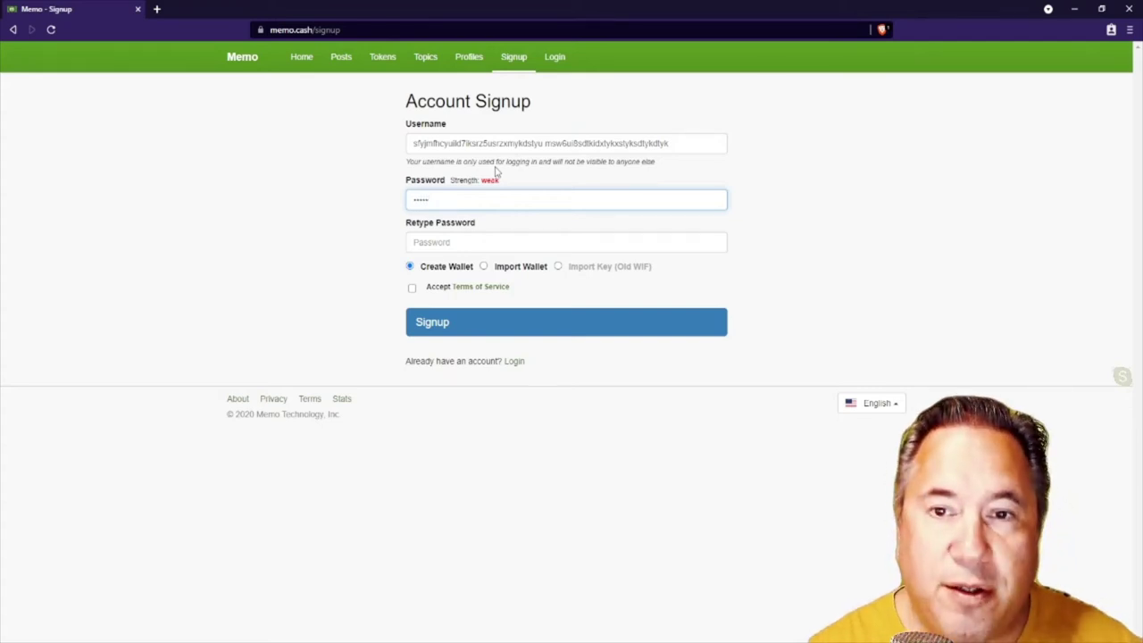
pyautogui.click(436, 249)
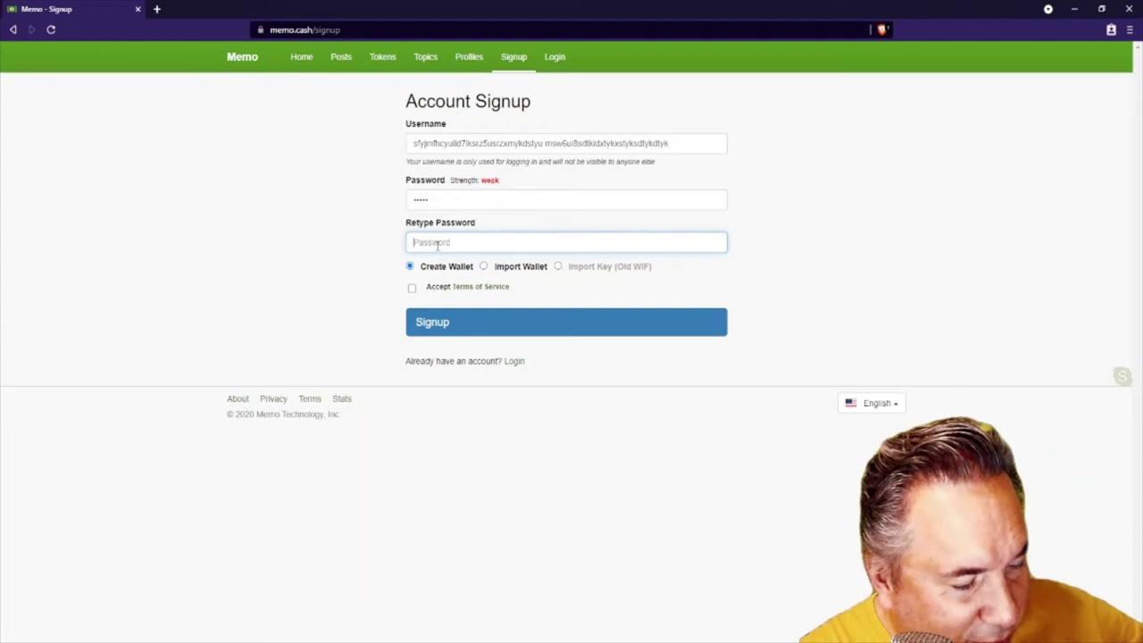
pyautogui.write('s')
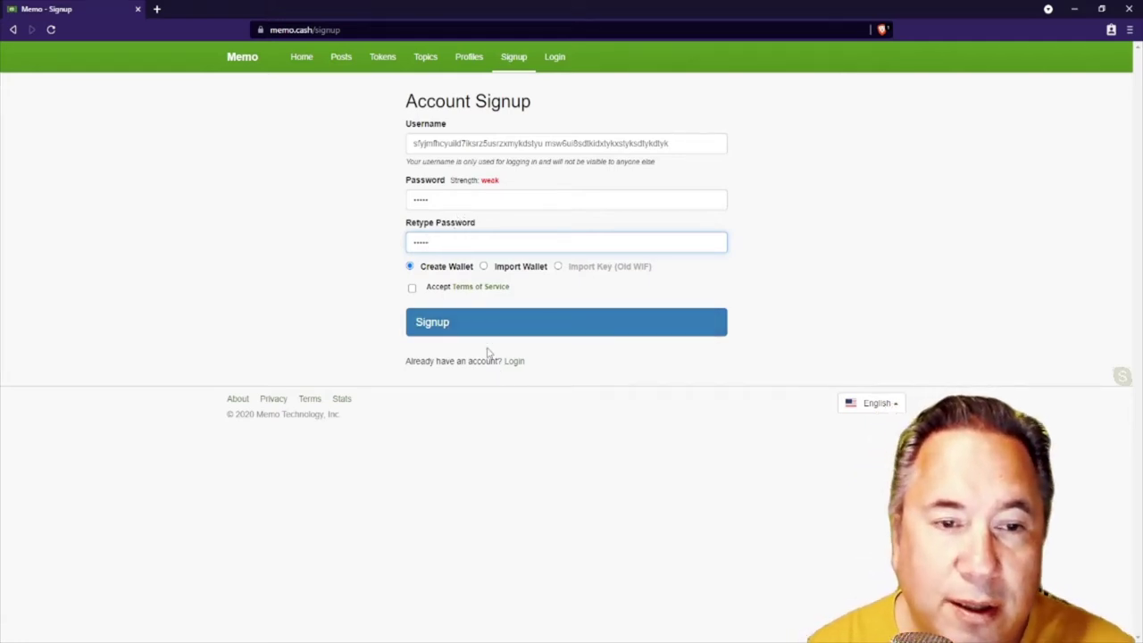
pyautogui.click(412, 289)
# Step: Submit the signup and pass the captcha by selecting the three bicycle images
pyautogui.click(462, 332)
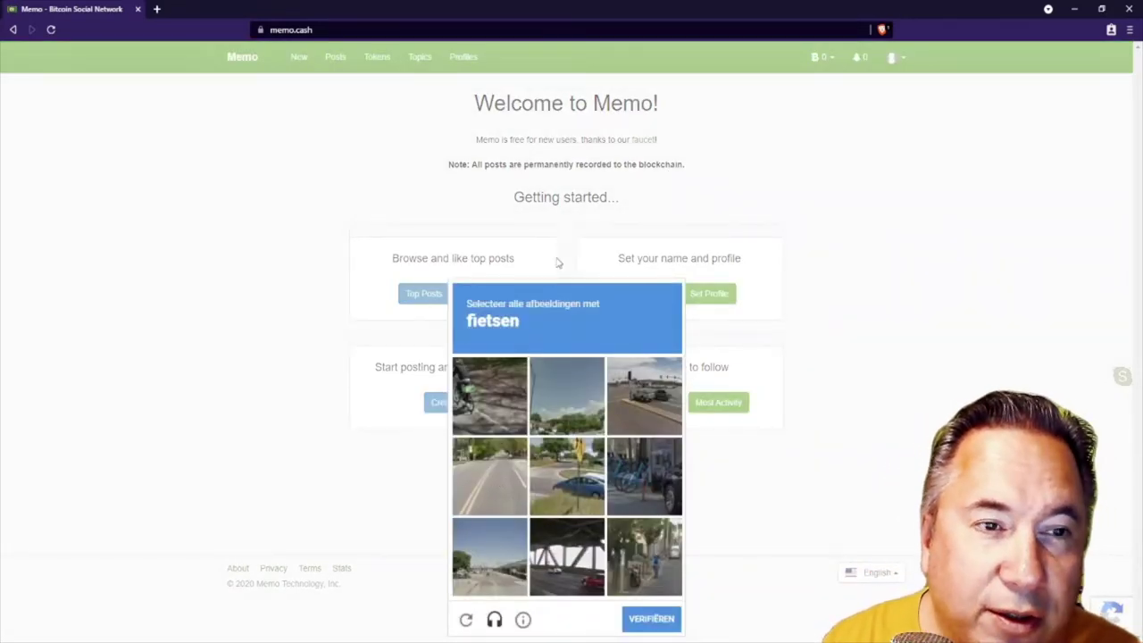
pyautogui.click(504, 412)
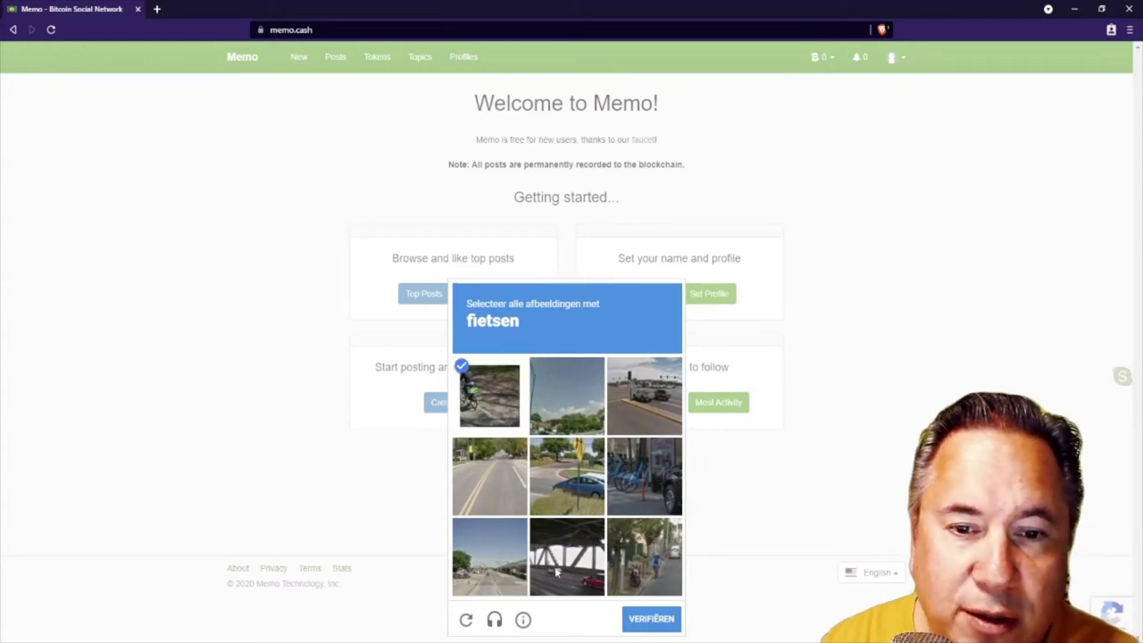
pyautogui.click(647, 489)
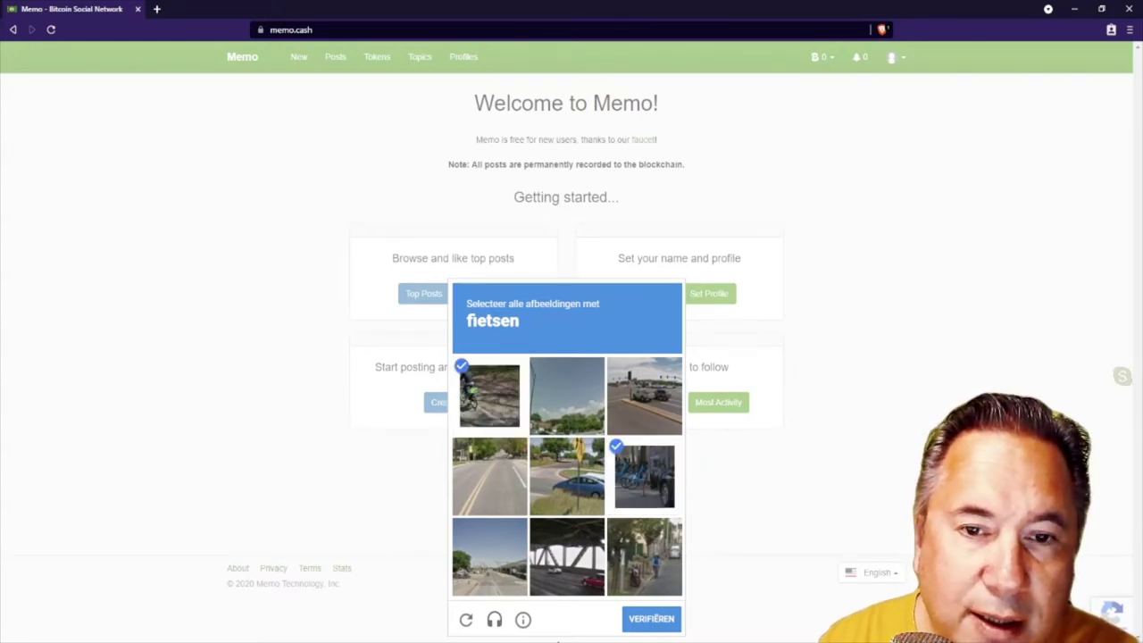
pyautogui.click(654, 569)
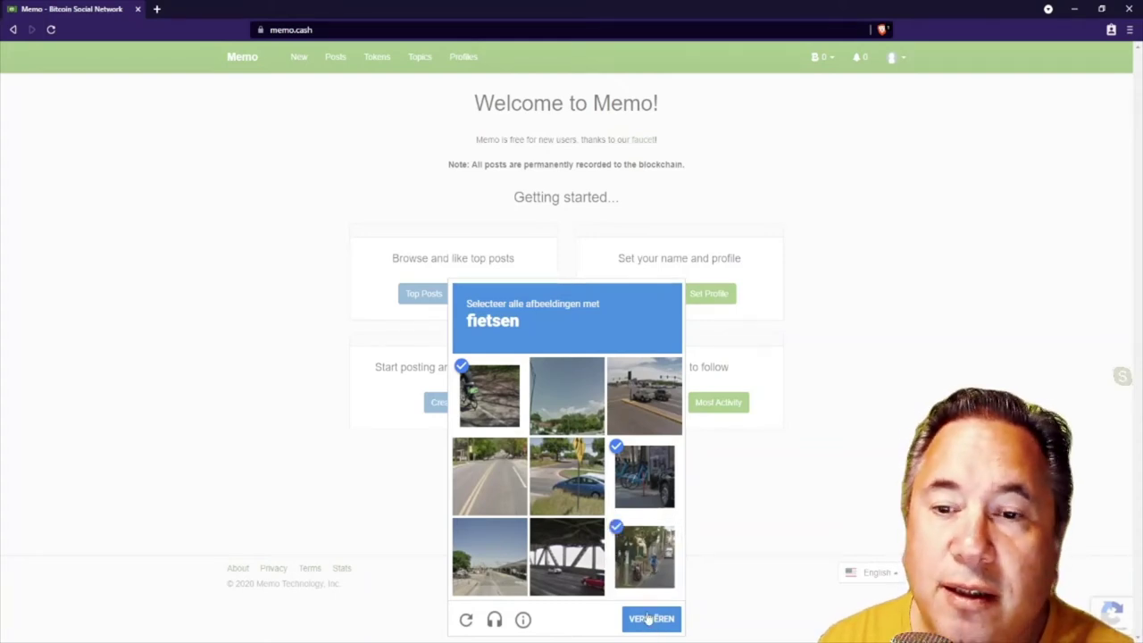
pyautogui.click(646, 623)
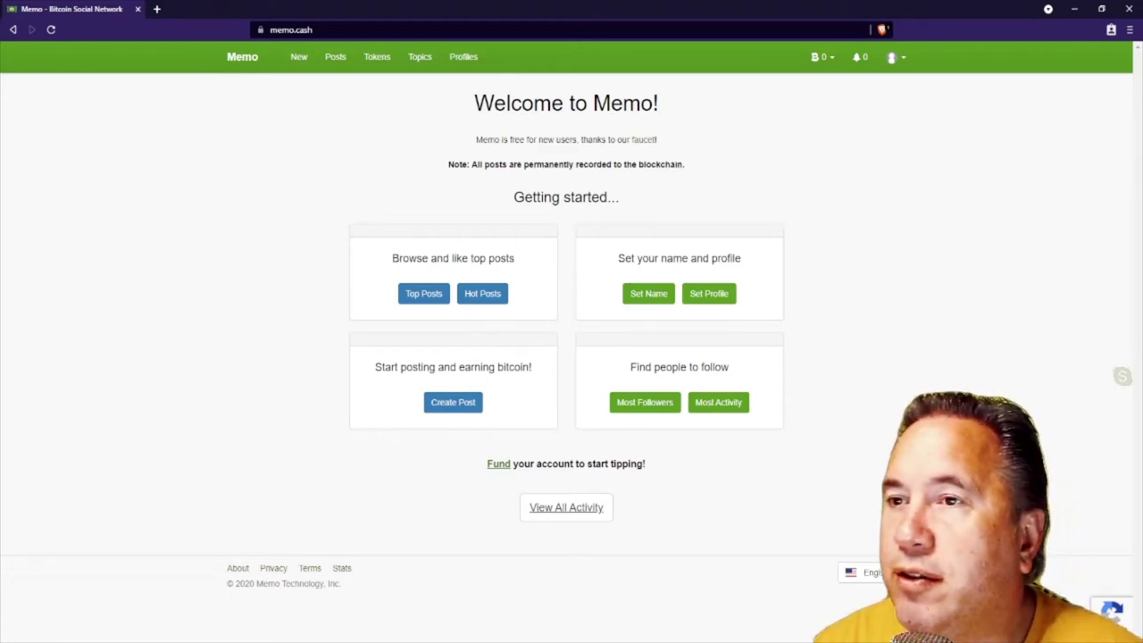
# Step: Go to the Account page, reveal the Satoshi address QR code and copy the address
pyautogui.click(904, 59)
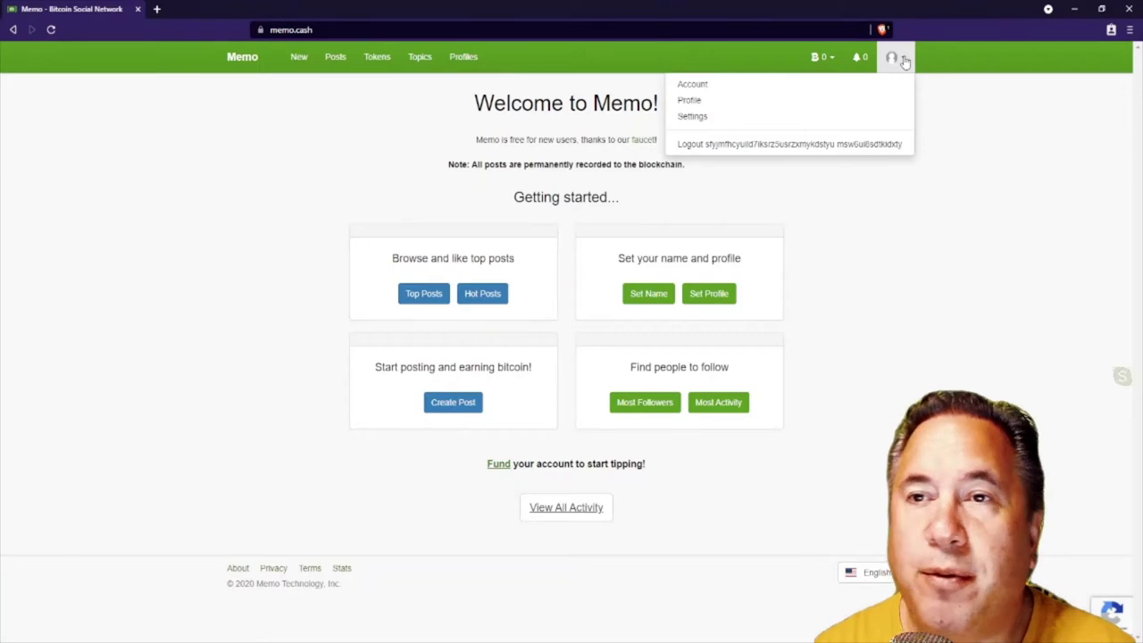
pyautogui.click(694, 85)
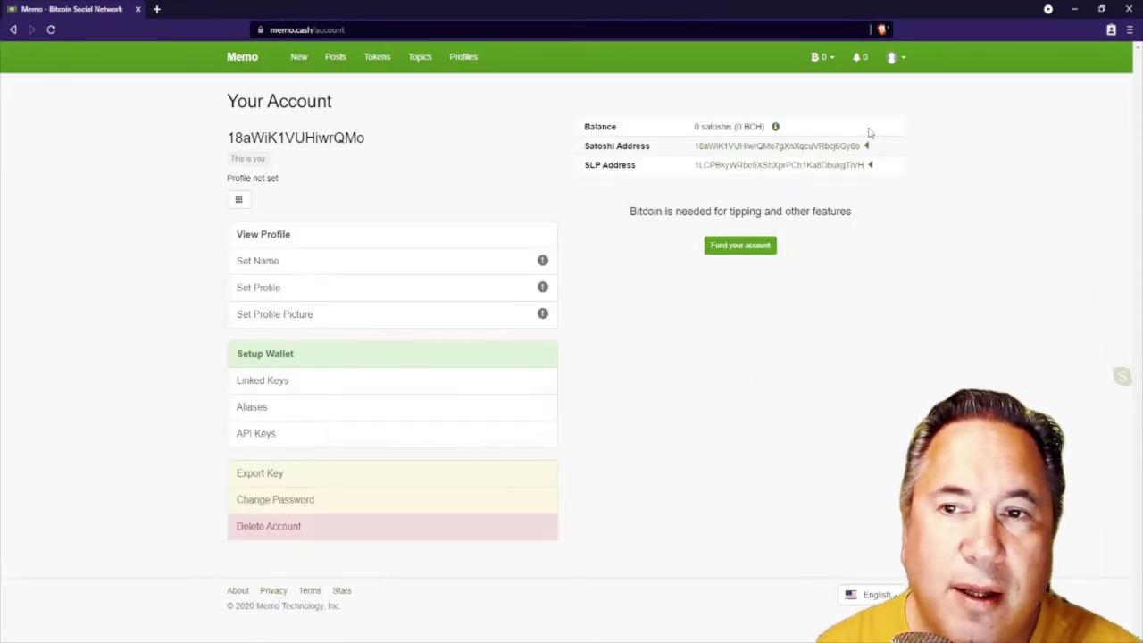
pyautogui.click(865, 145)
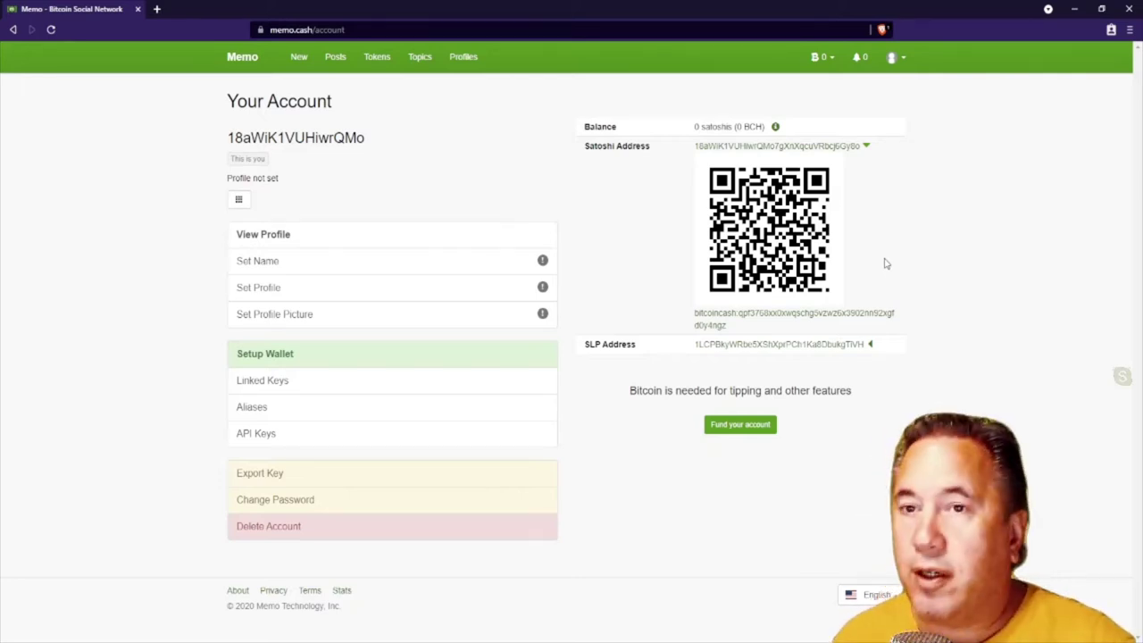
pyautogui.tripleClick(756, 150)
pyautogui.click(773, 157)
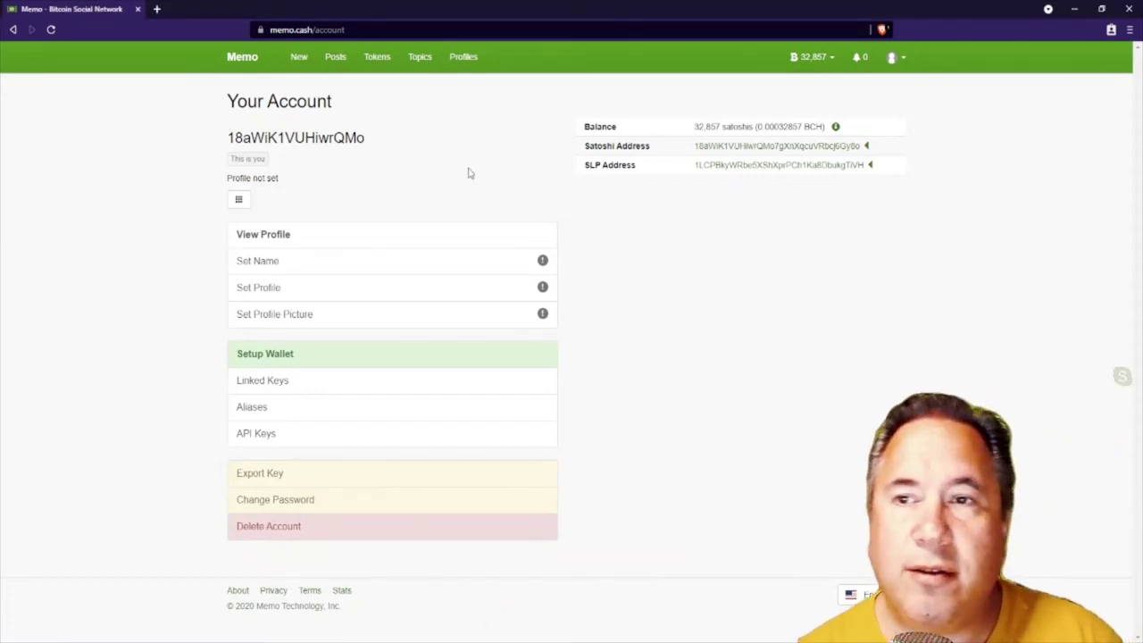
# Step: Change the account's display name to 'Dude' and go to Set Profile Picture
pyautogui.click(282, 267)
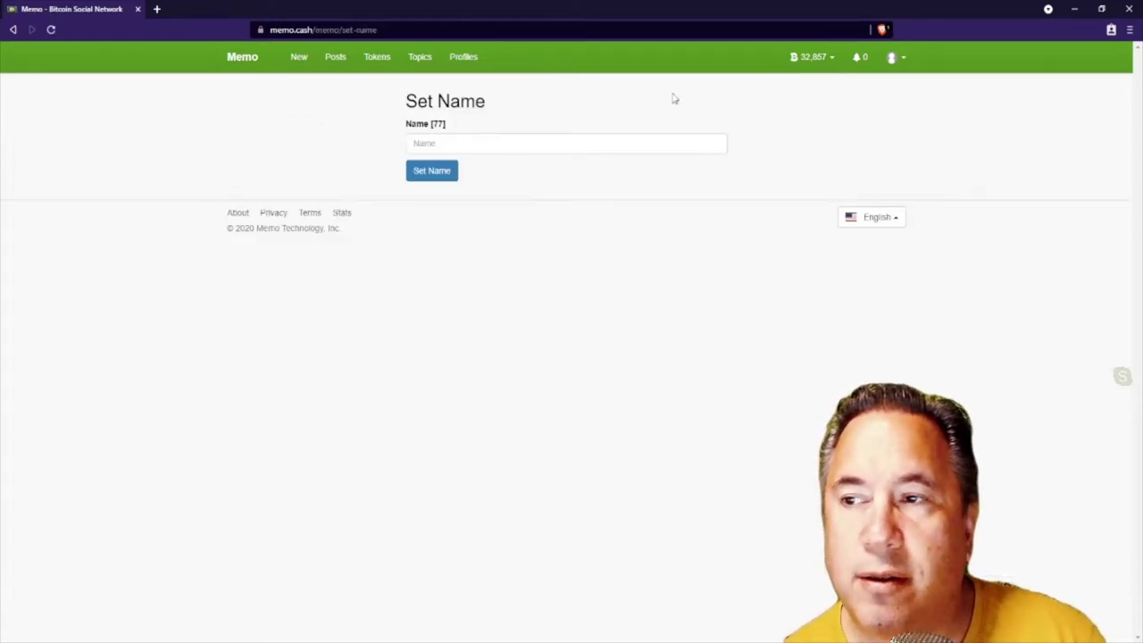
pyautogui.click(472, 143)
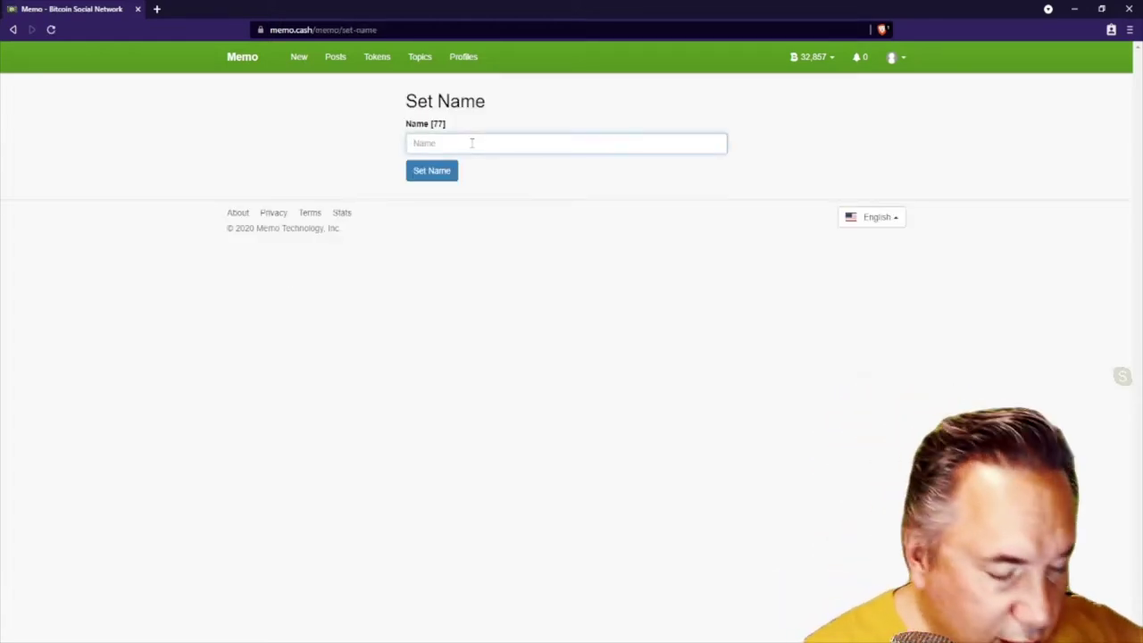
pyautogui.write('D')
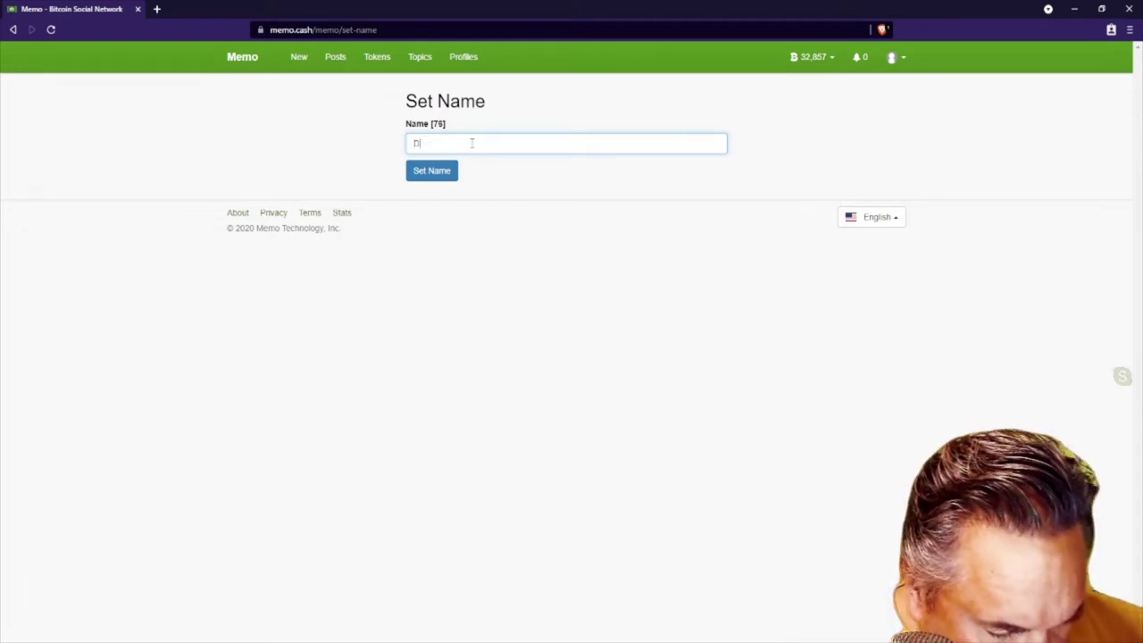
pyautogui.write('ude')
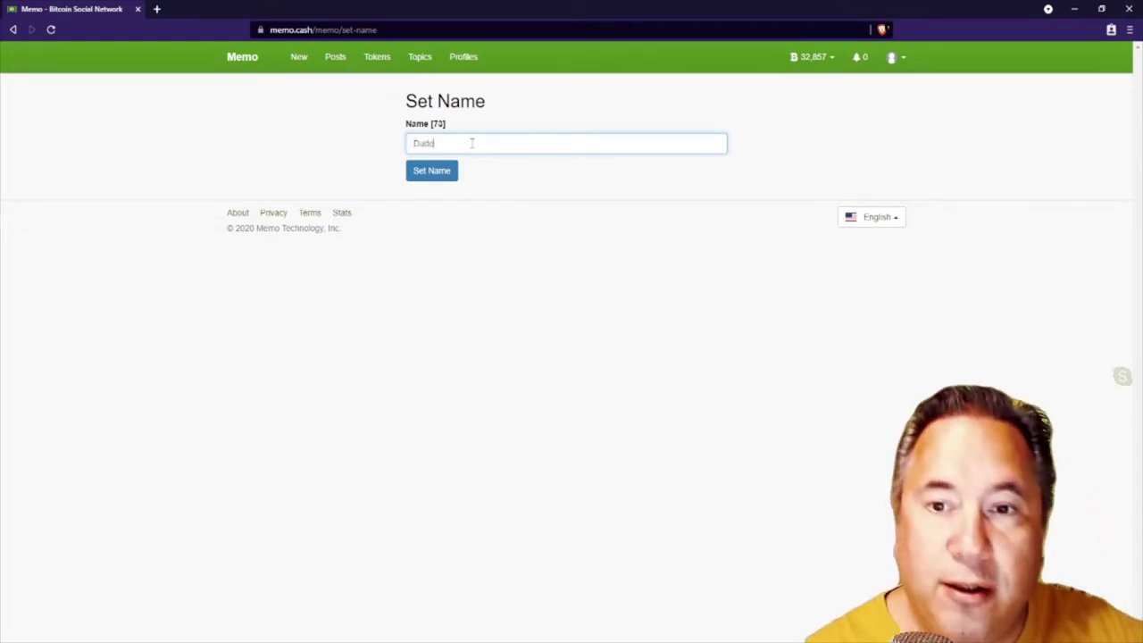
pyautogui.click(420, 170)
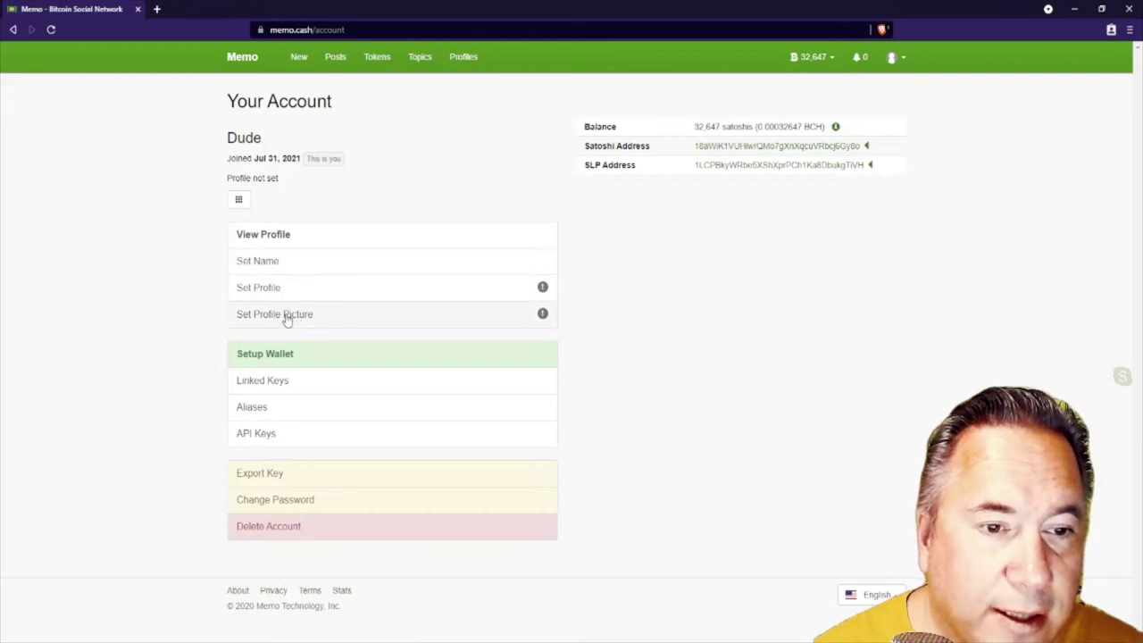
pyautogui.click(287, 316)
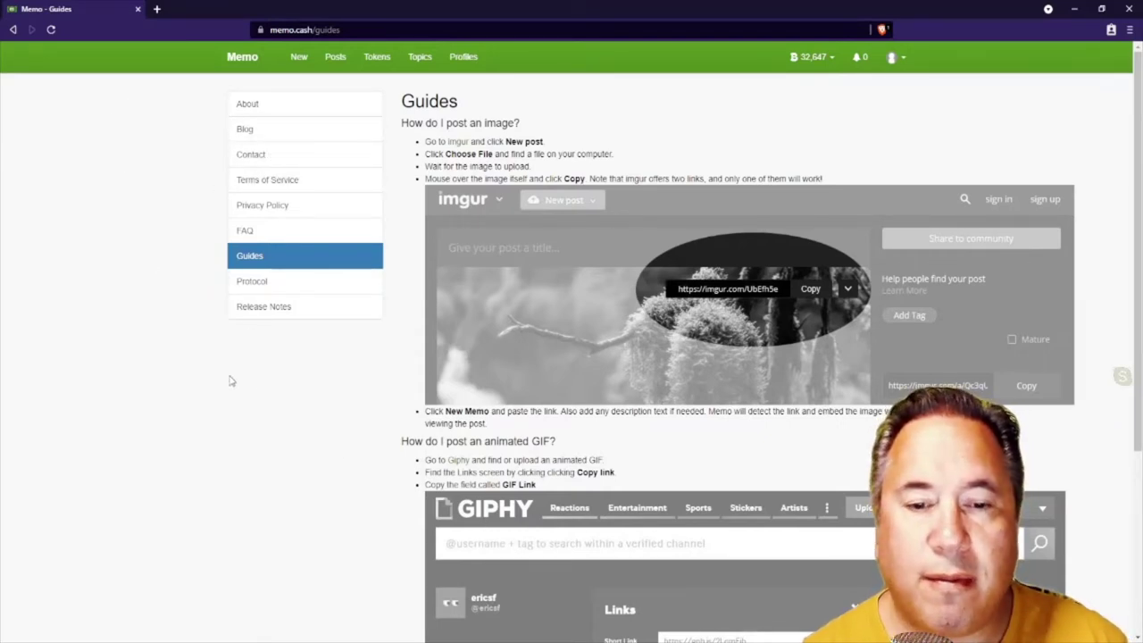
# Step: Open imgur.com in a new tab through a Google search for 'imgur'
pyautogui.click(12, 29)
pyautogui.click(157, 9)
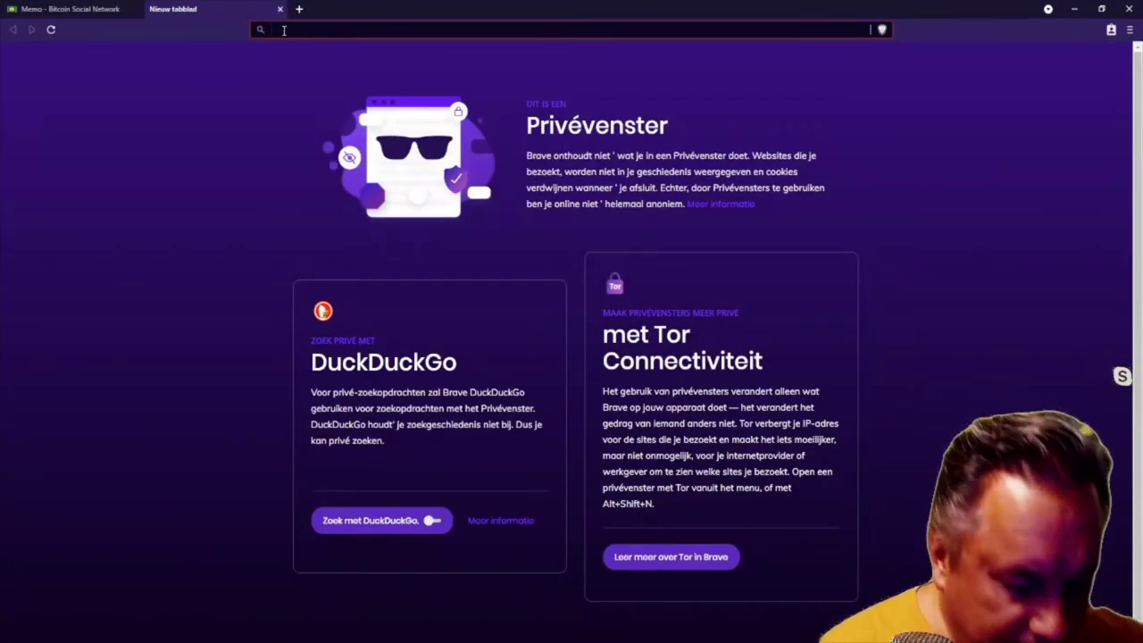
pyautogui.write('imgur')
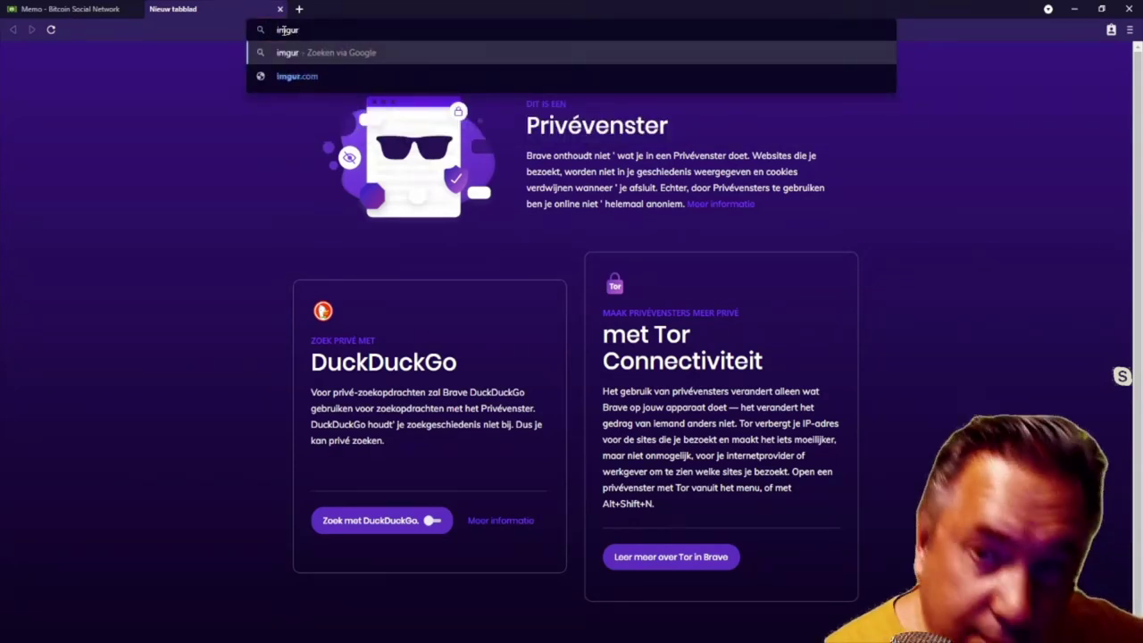
pyautogui.press('Return')
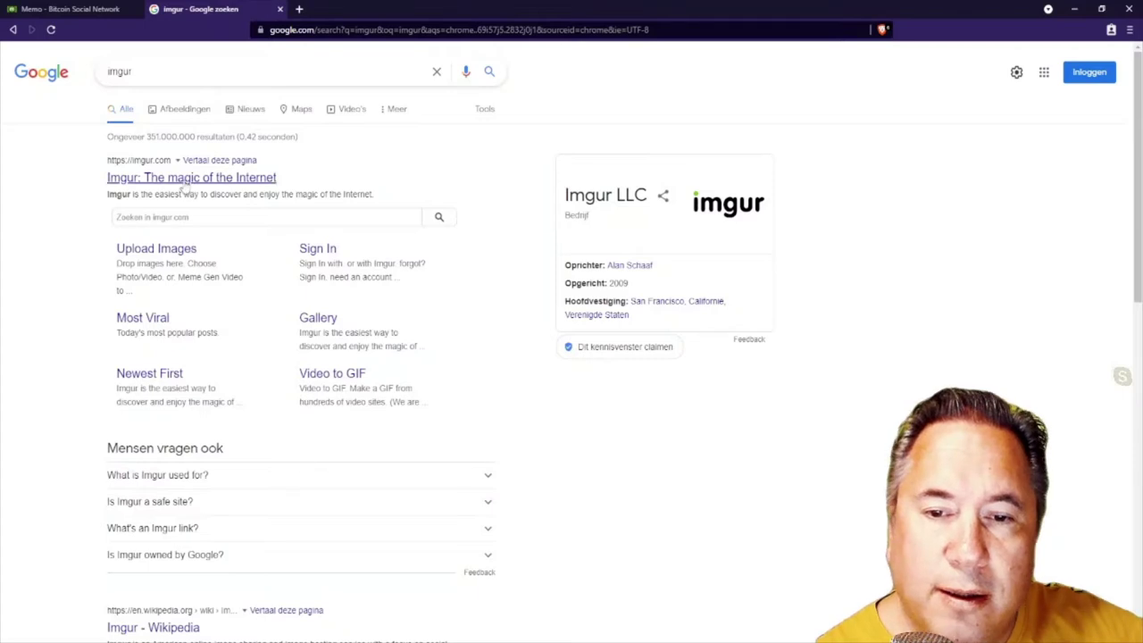
pyautogui.click(182, 180)
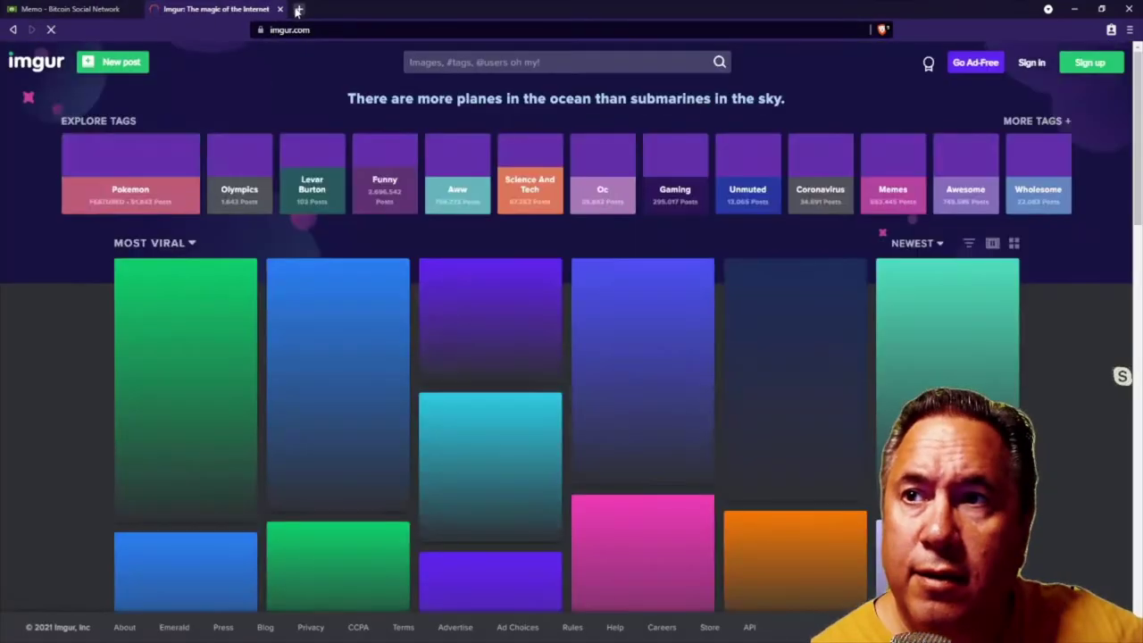
# Step: Search Google Images for 'dude' and preview the sweater photo of the Dude
pyautogui.click(298, 10)
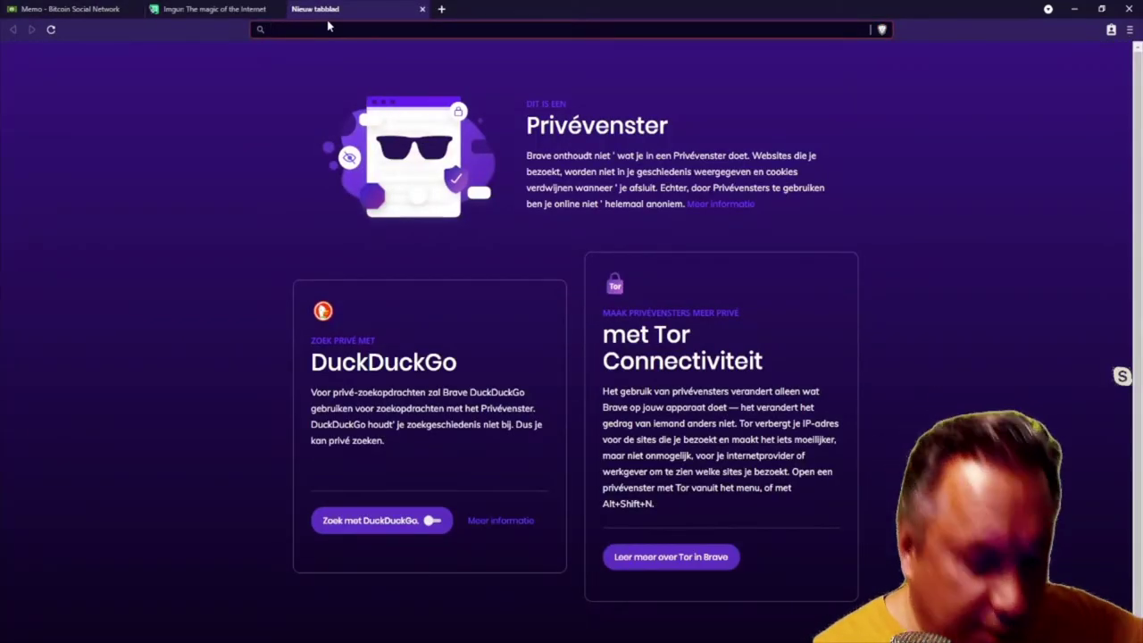
pyautogui.write('dude')
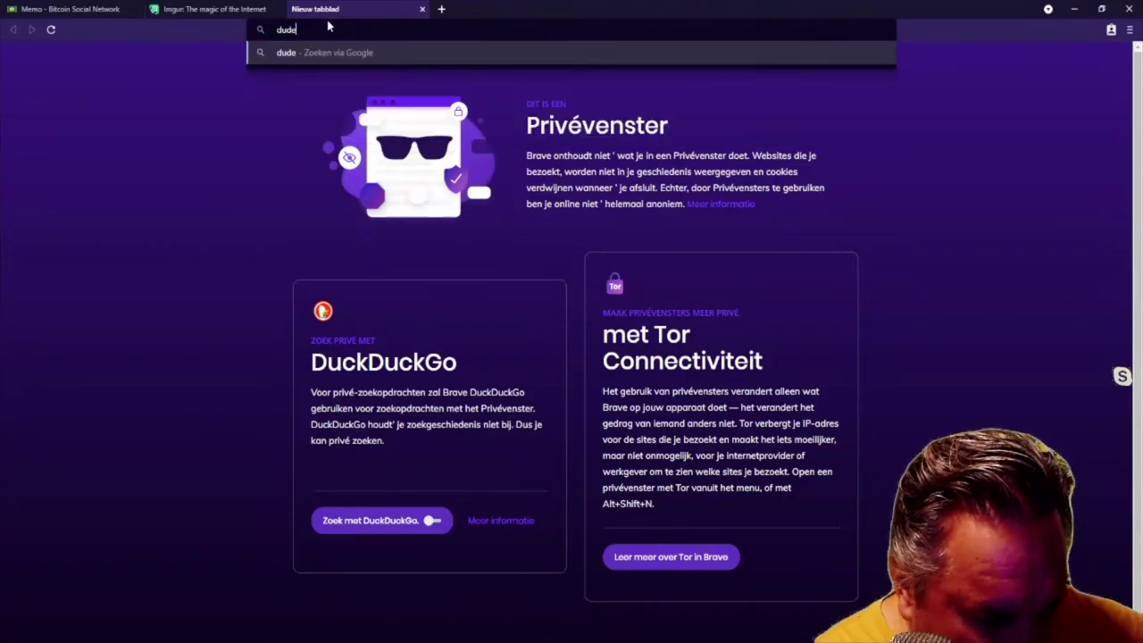
pyautogui.press('Return')
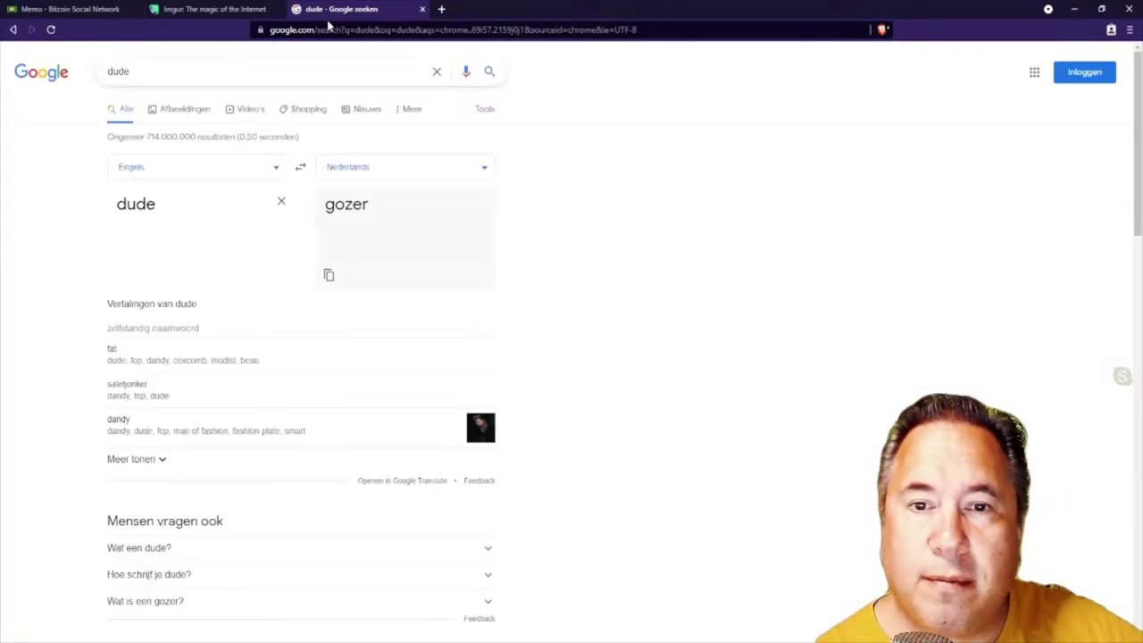
pyautogui.click(161, 108)
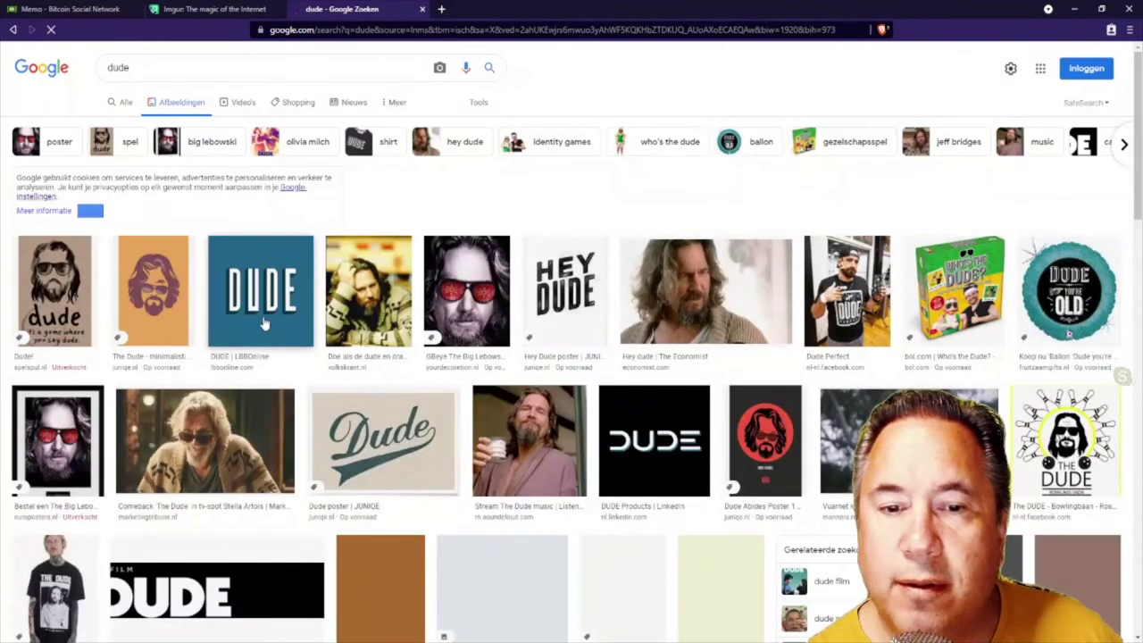
pyautogui.click(155, 286)
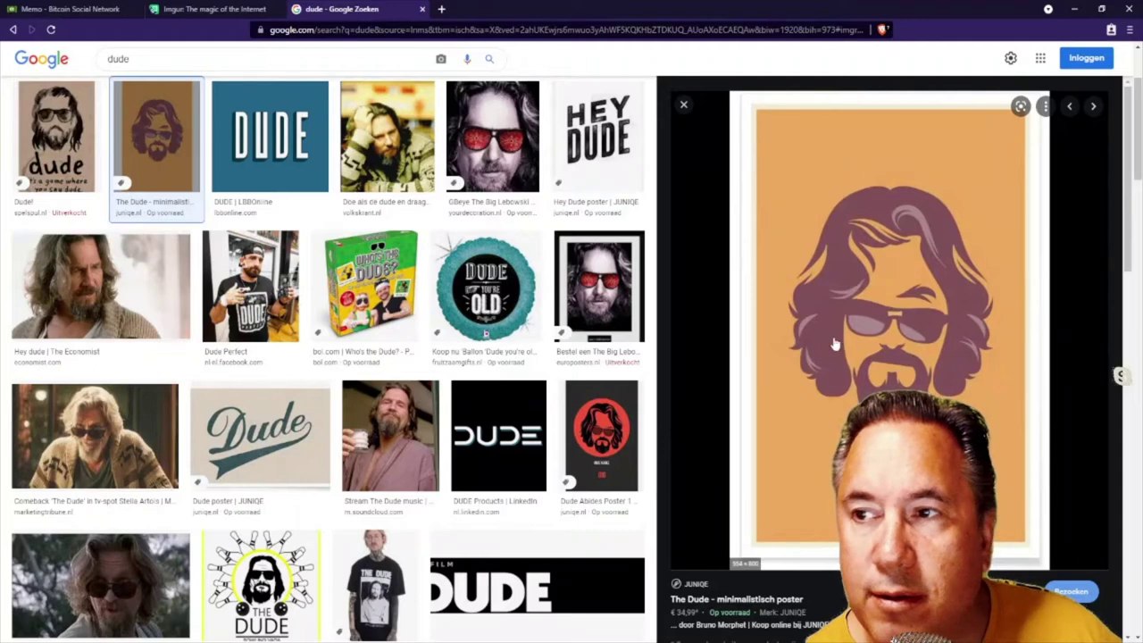
pyautogui.click(505, 136)
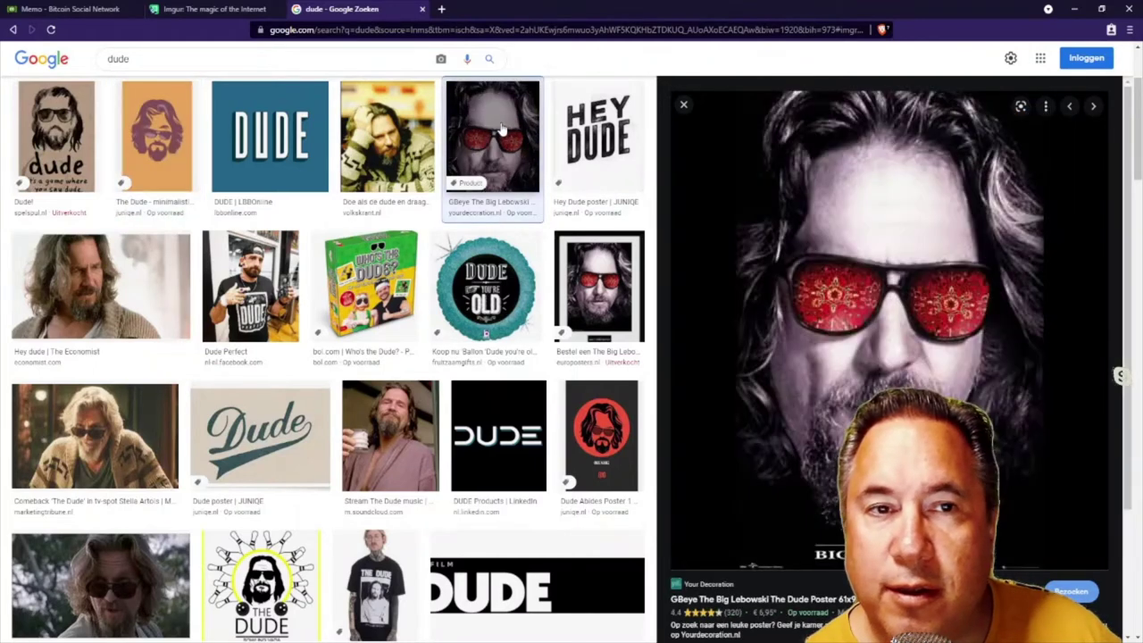
pyautogui.click(420, 136)
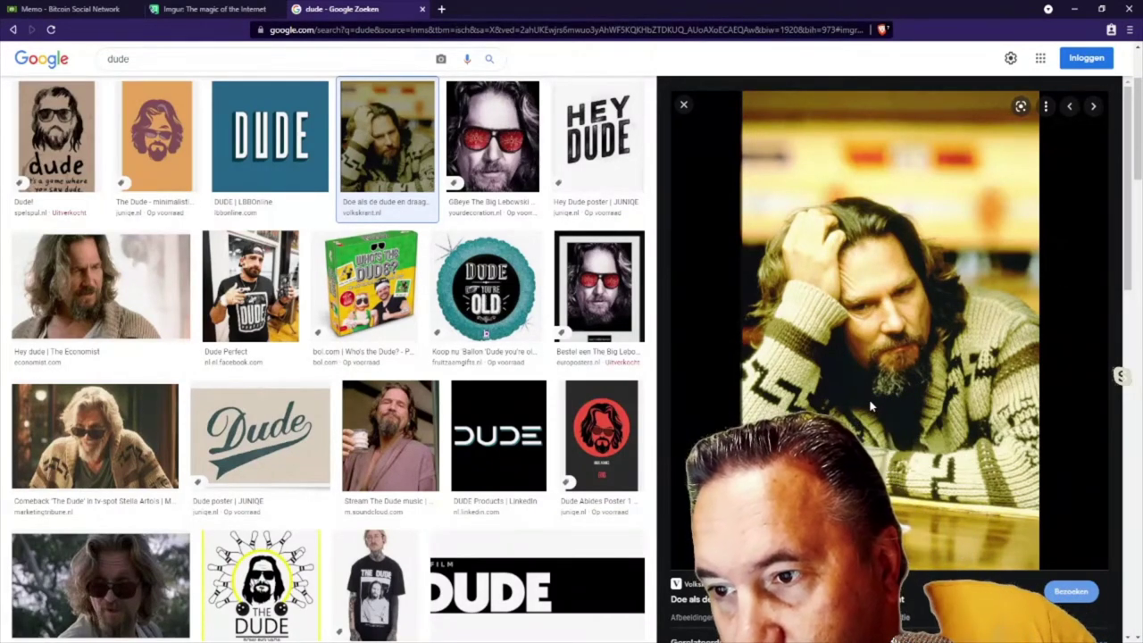
pyautogui.click(183, 9)
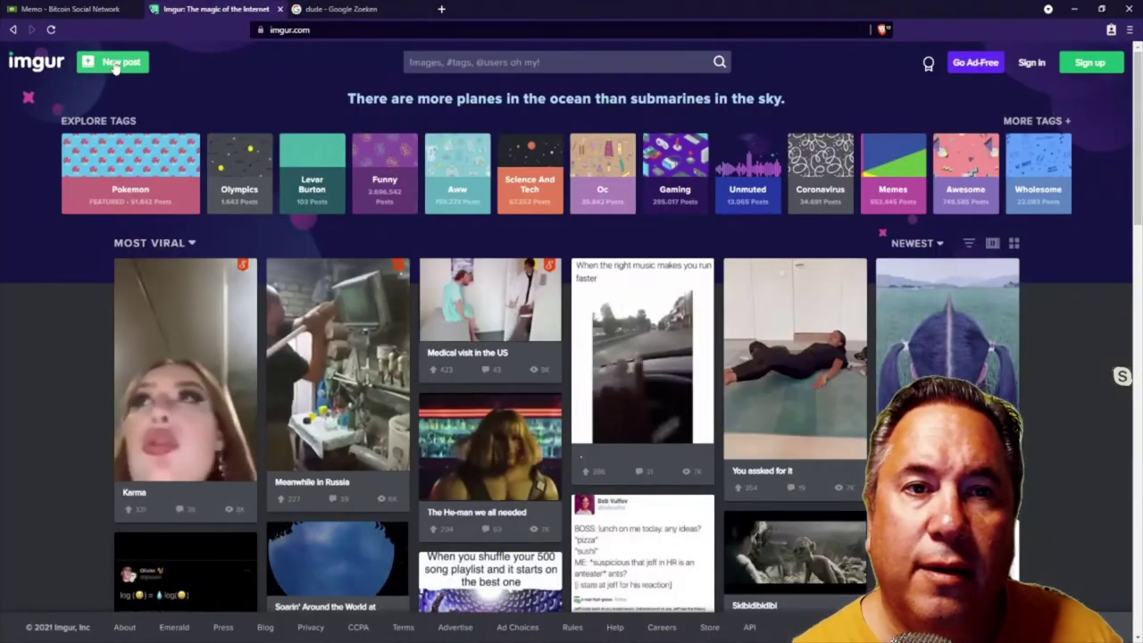
# Step: Upload the copied sweater photo as a new Imgur post and copy its image link
pyautogui.click(114, 62)
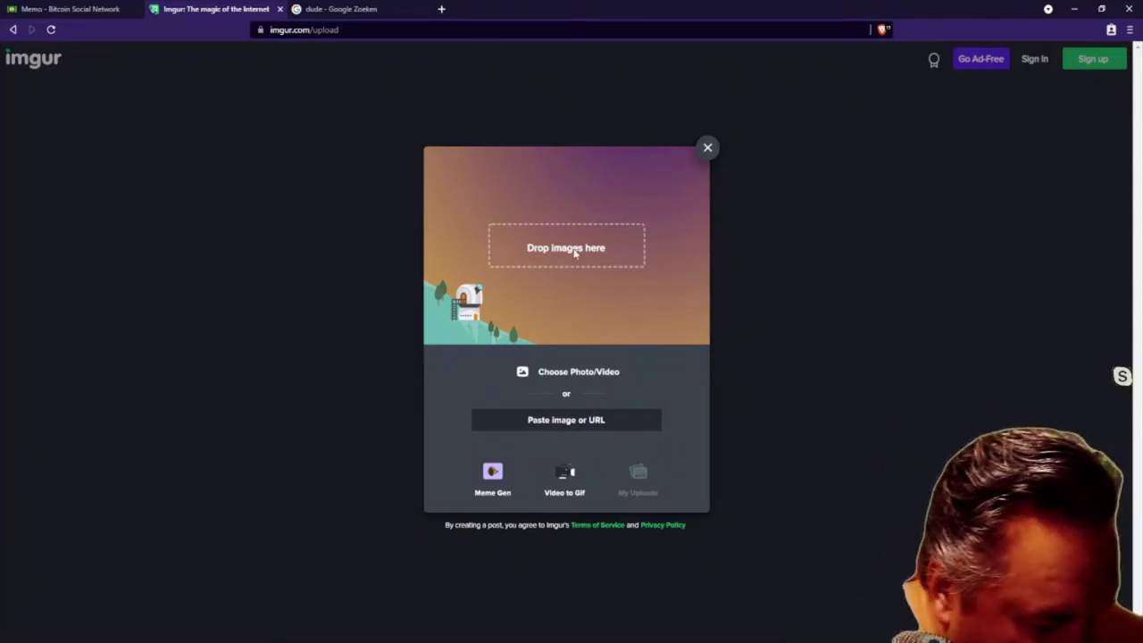
pyautogui.hotkey('ctrl', 'v')
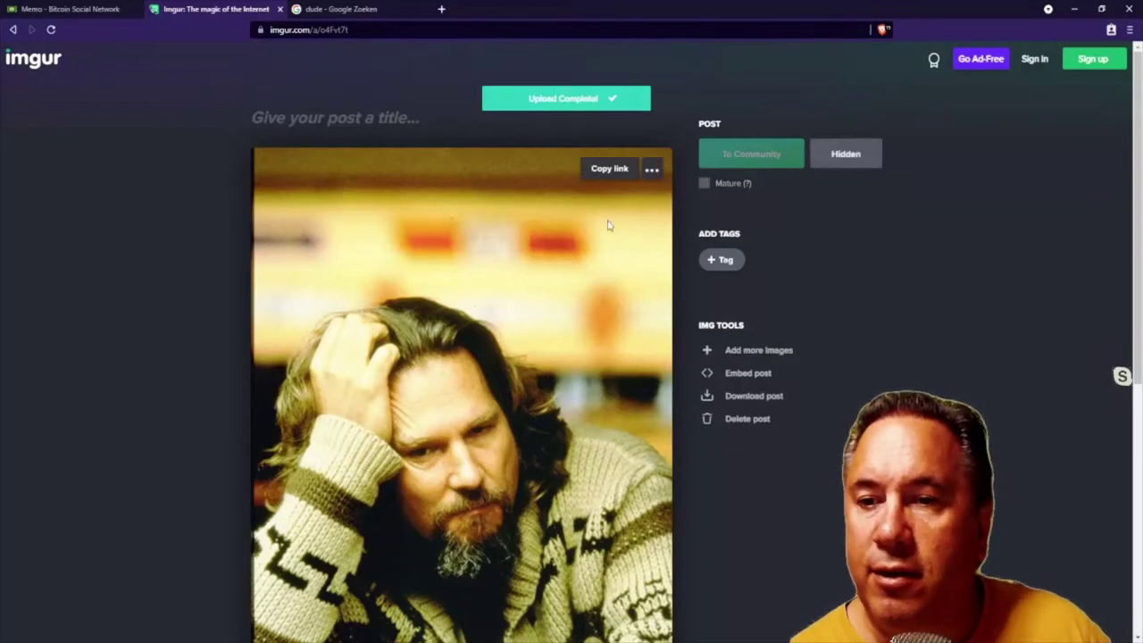
pyautogui.click(600, 170)
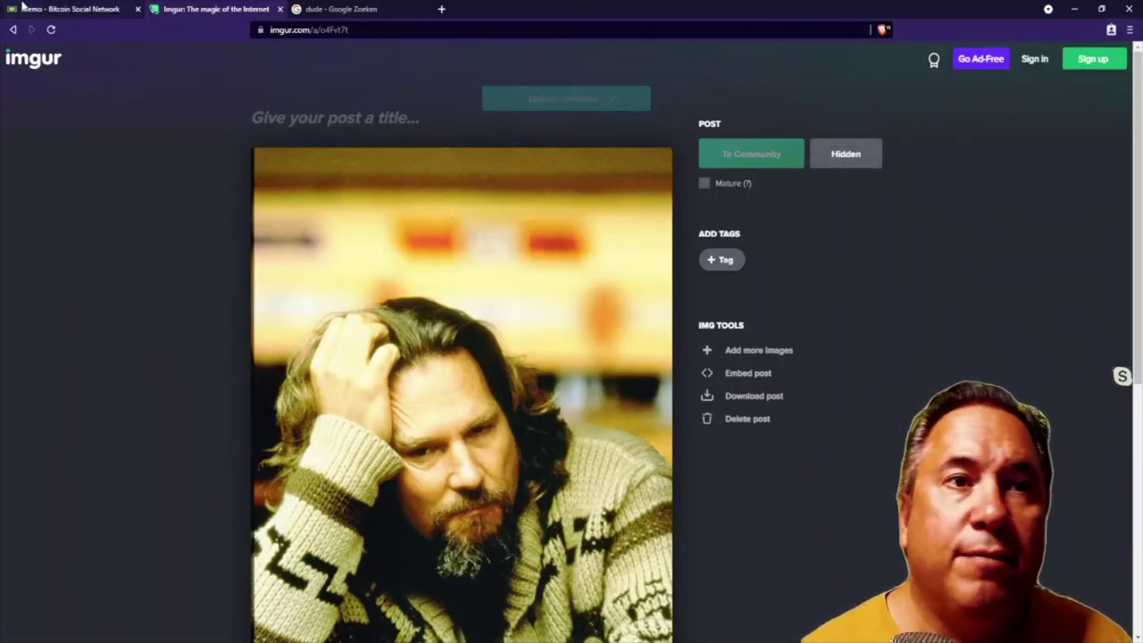
pyautogui.click(58, 11)
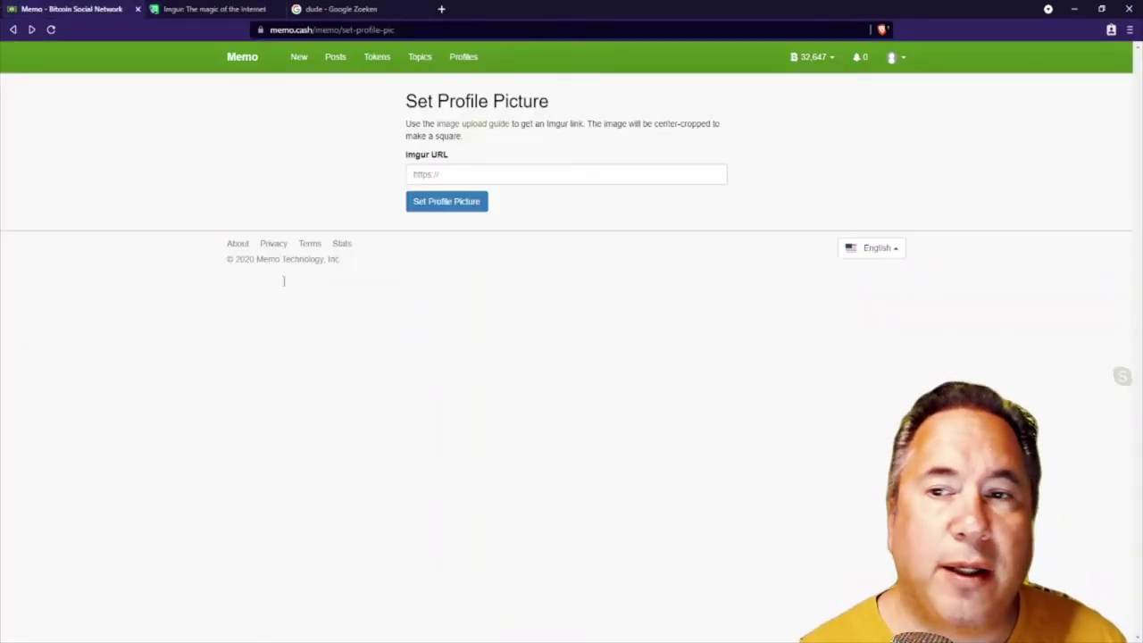
# Step: Paste the Imgur link as the profile picture URL, save it, and check the avatar menu
pyautogui.click(429, 167)
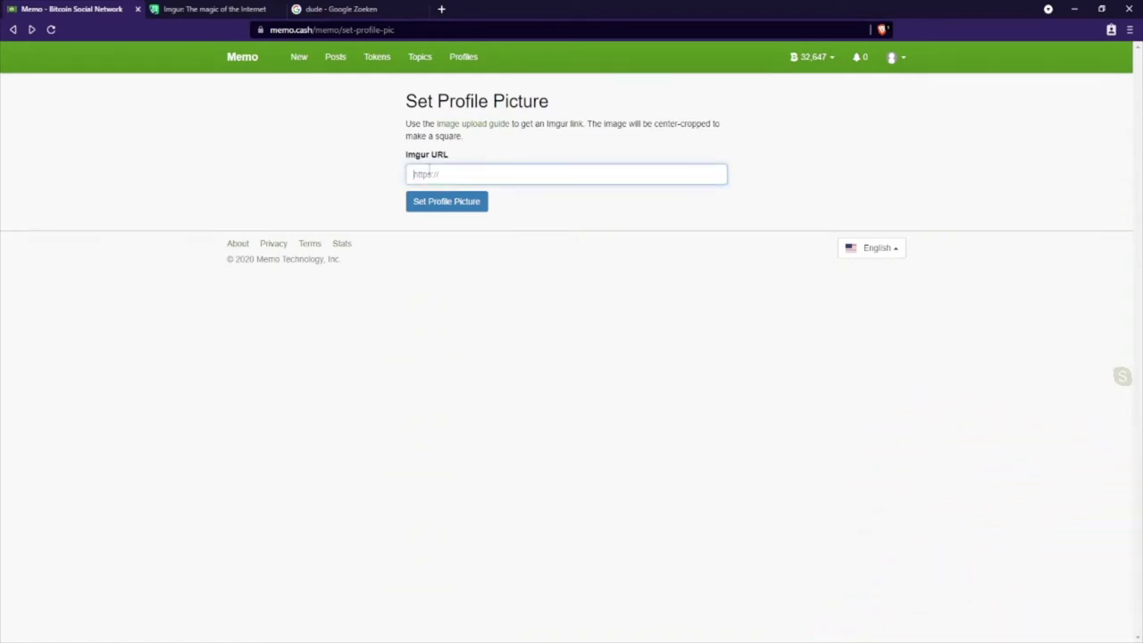
pyautogui.hotkey('ctrl', 'v')
pyautogui.click(431, 204)
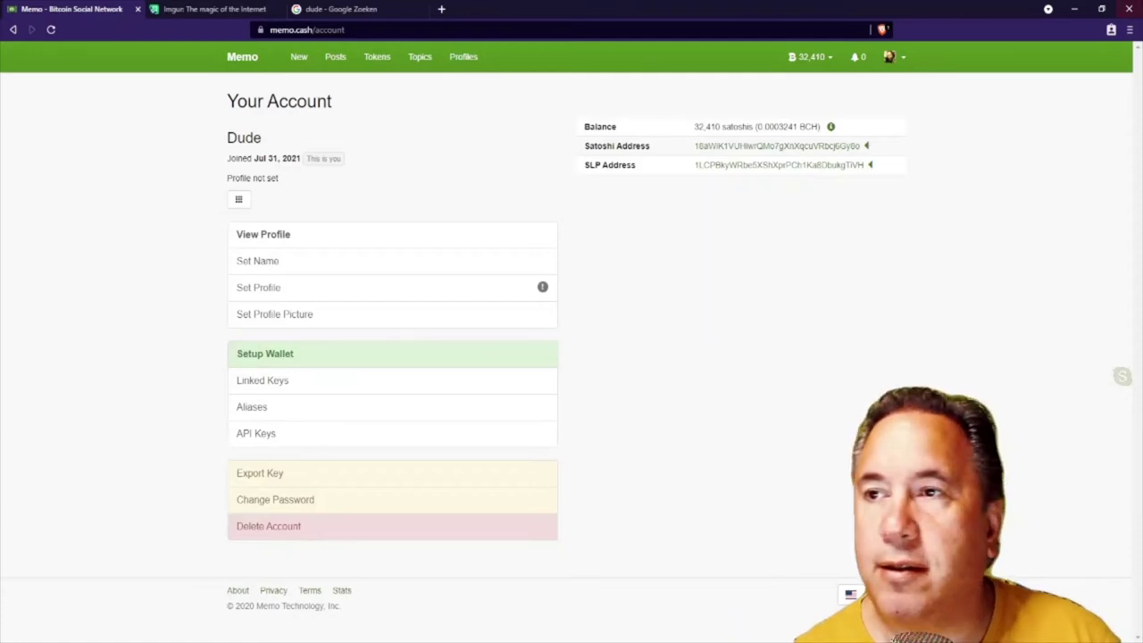
pyautogui.click(900, 56)
pyautogui.click(902, 56)
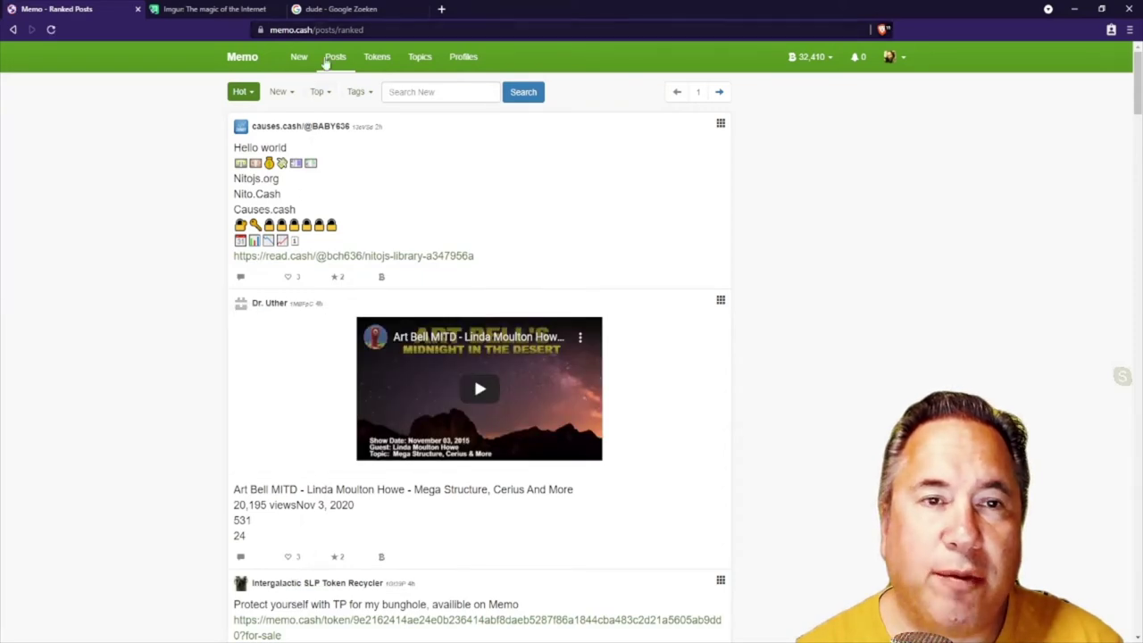
# Step: Follow three post authors from the feed, including the TP token post's author
pyautogui.moveTo(324, 127)
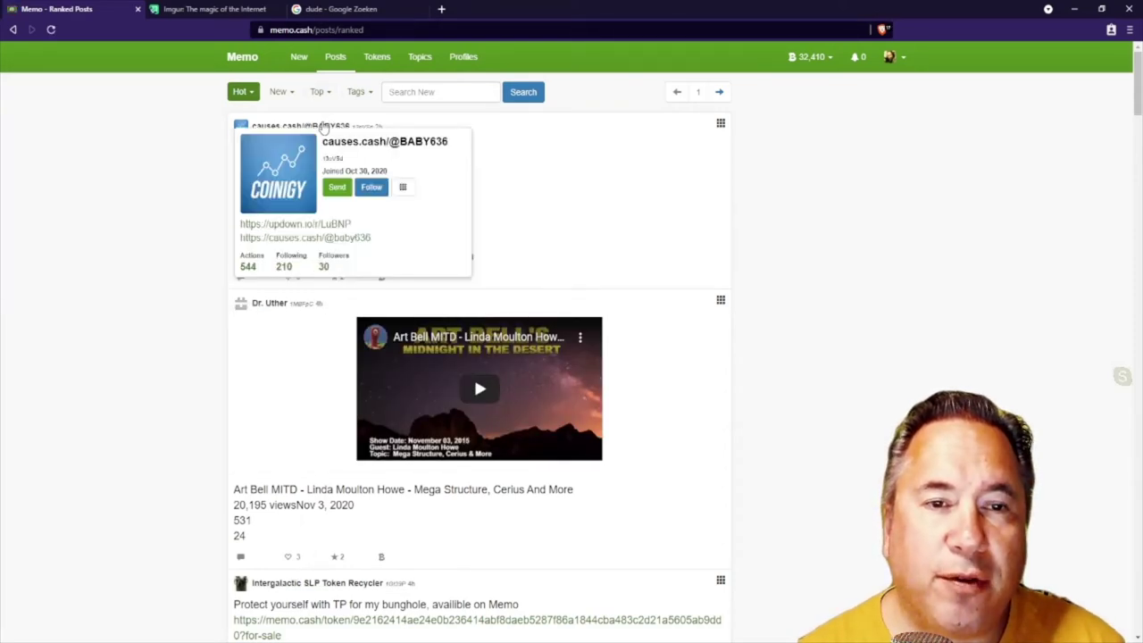
pyautogui.click(369, 189)
pyautogui.click(369, 190)
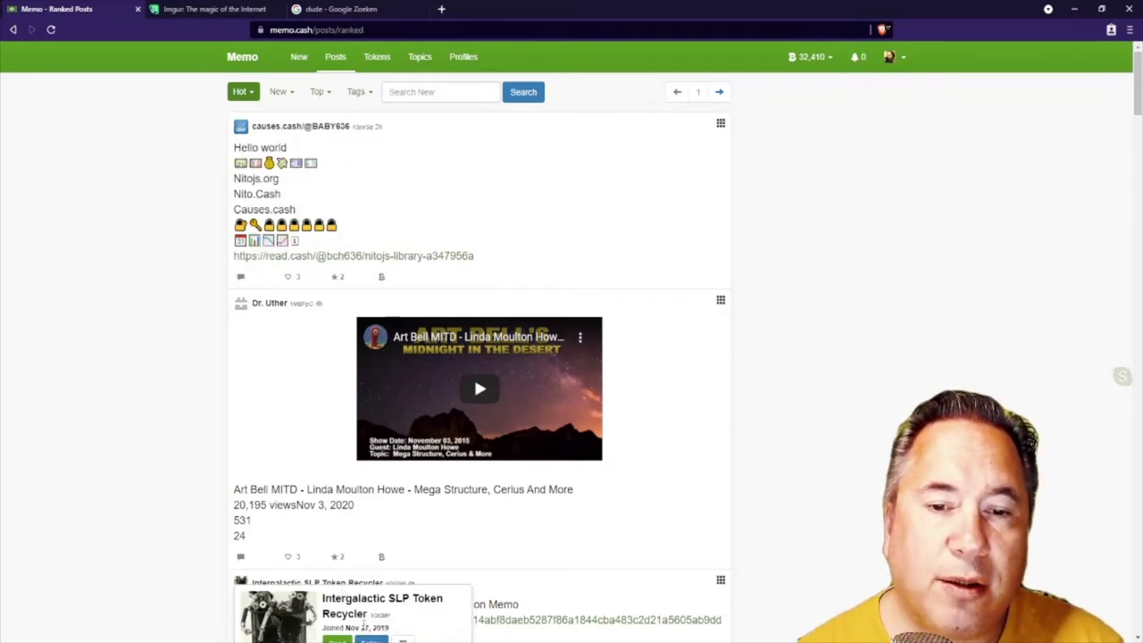
pyautogui.scroll(-2, 342, 599)
pyautogui.moveTo(333, 465)
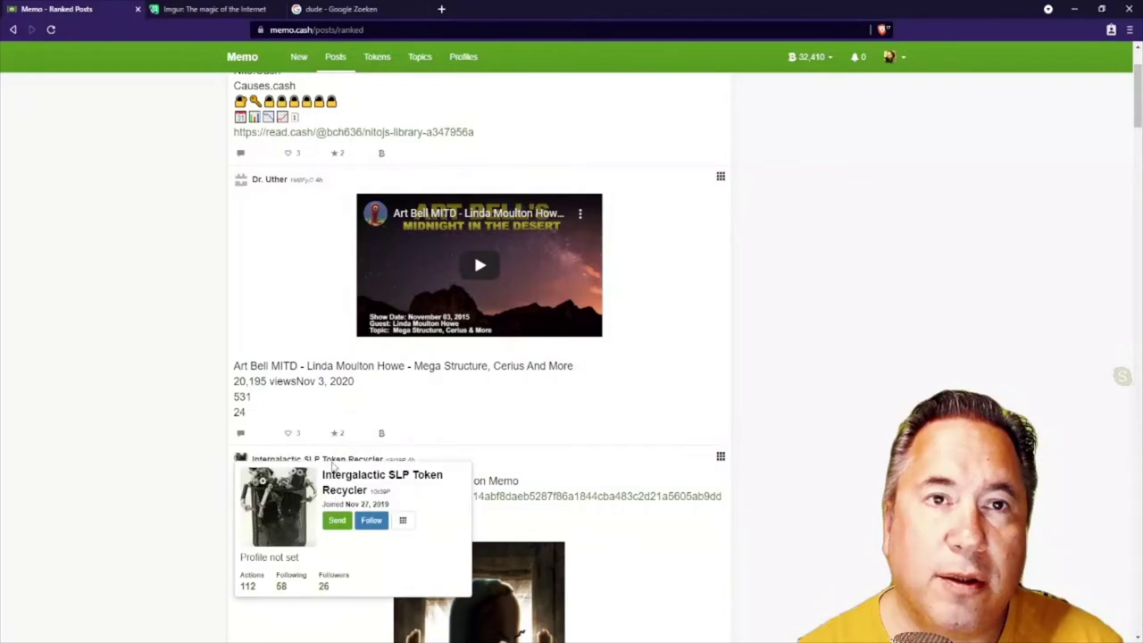
pyautogui.click(371, 519)
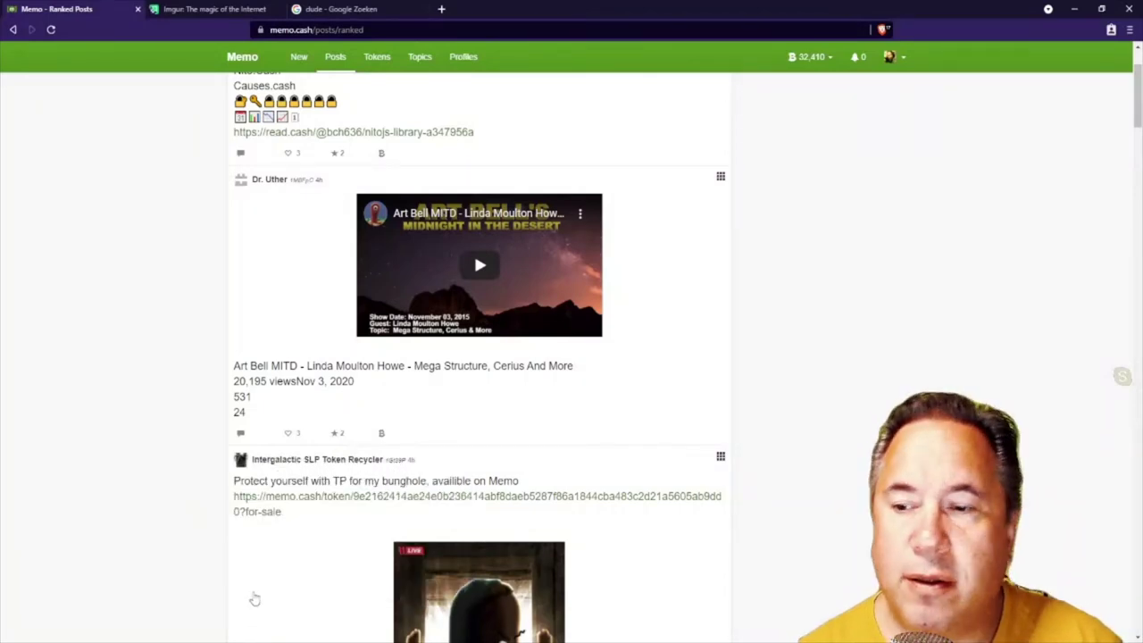
pyautogui.scroll(-5, 329, 554)
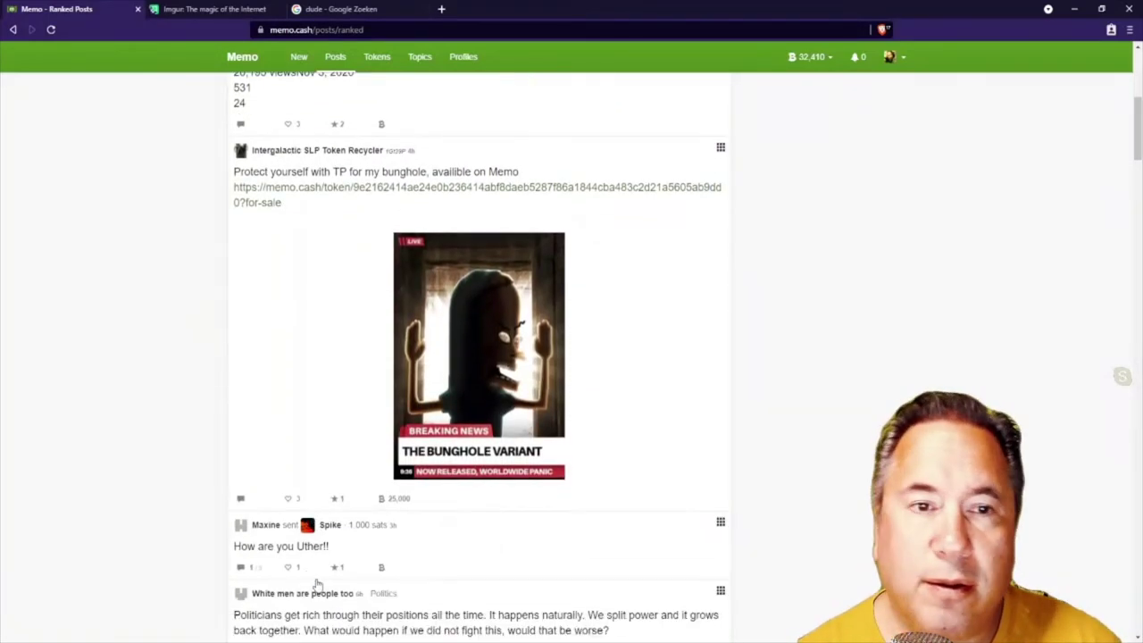
pyautogui.scroll(-1, 318, 545)
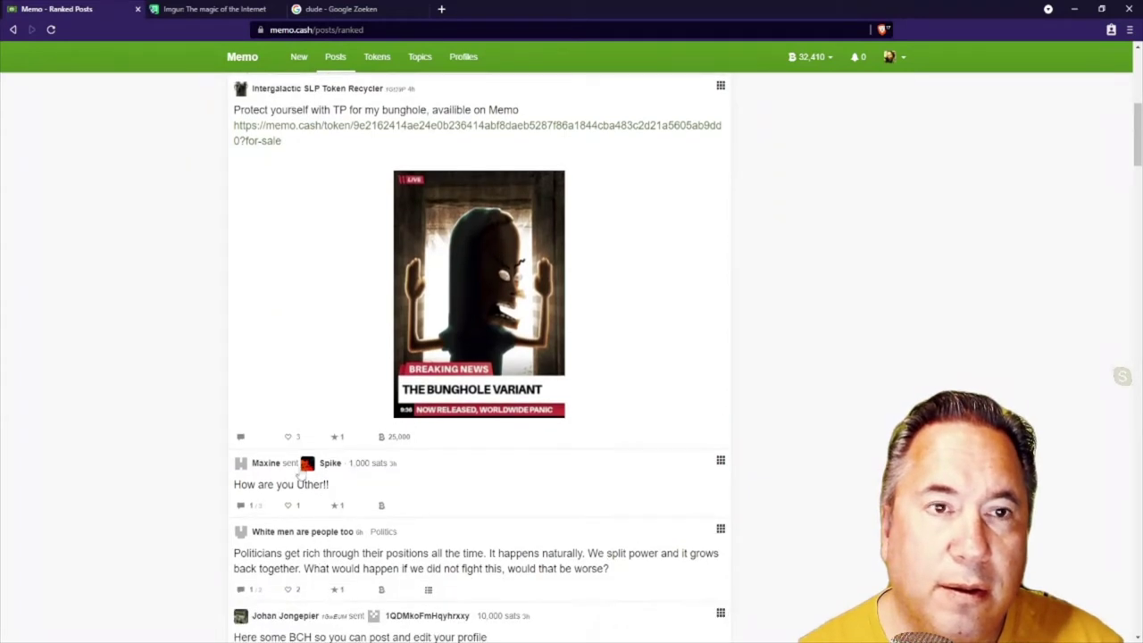
pyautogui.moveTo(331, 468)
pyautogui.click(438, 510)
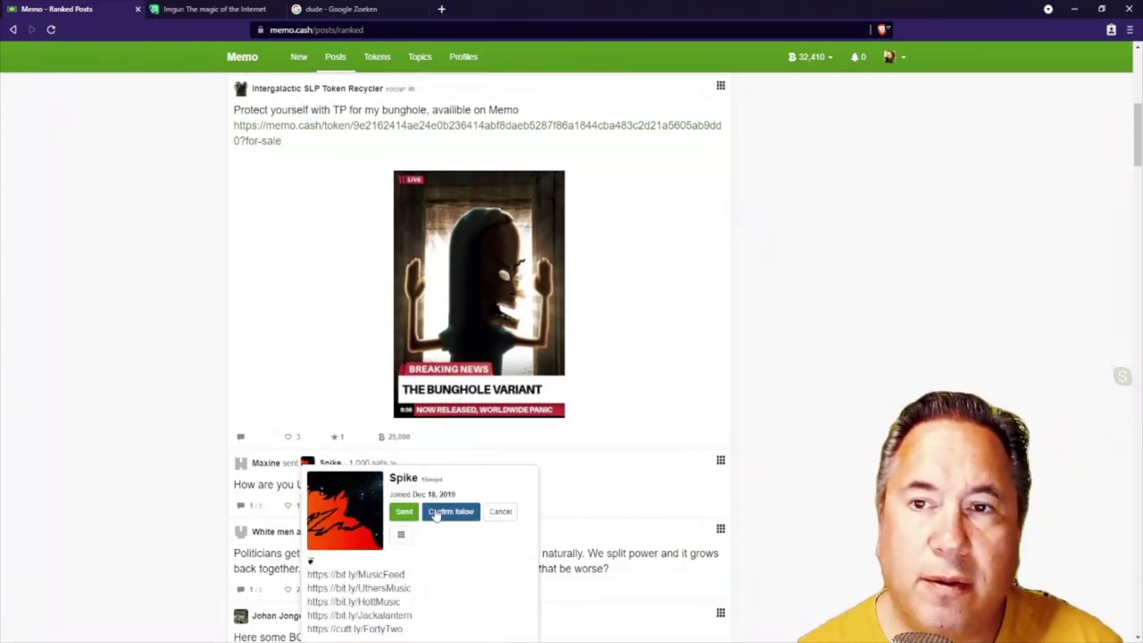
pyautogui.click(446, 511)
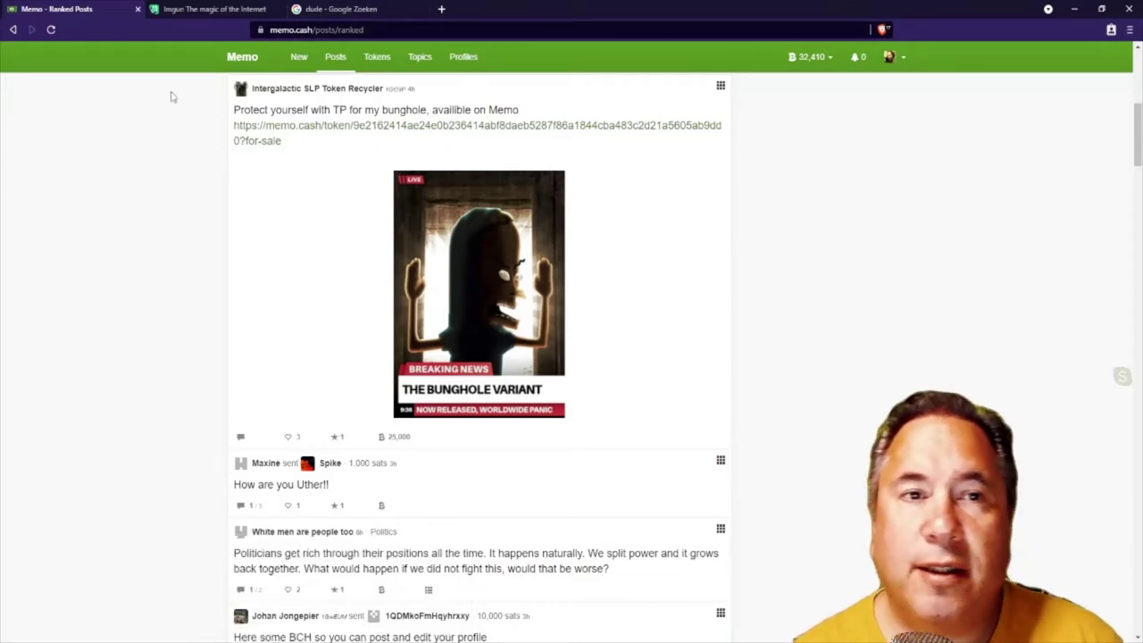
# Step: Follow a user from the Profiles list sorted by Most Actions
pyautogui.click(462, 59)
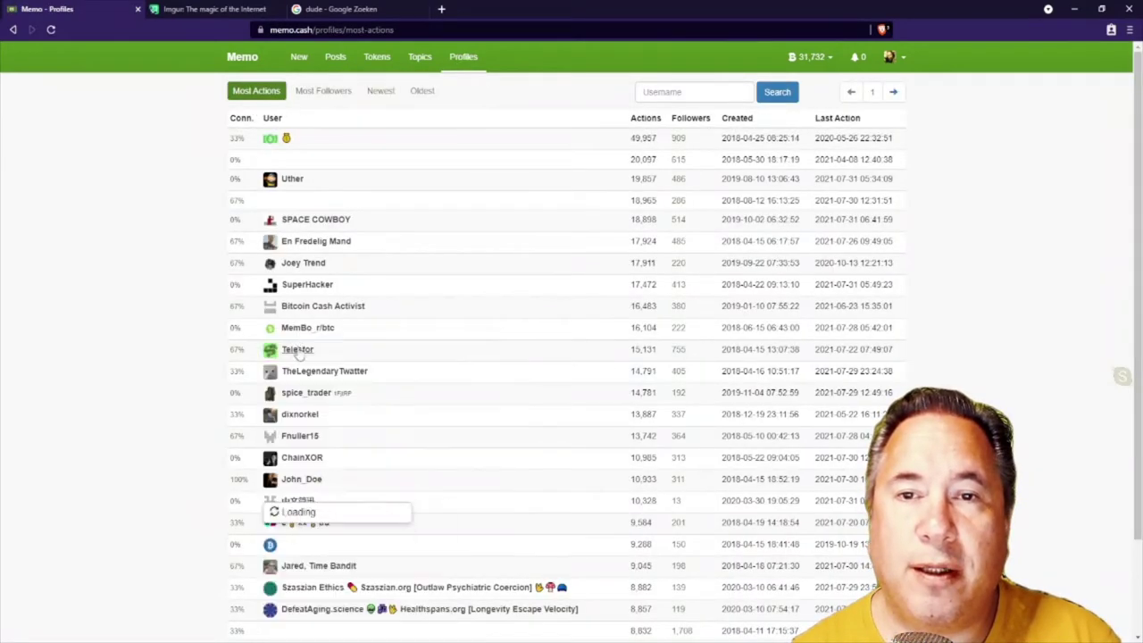
pyautogui.moveTo(298, 349)
pyautogui.click(400, 394)
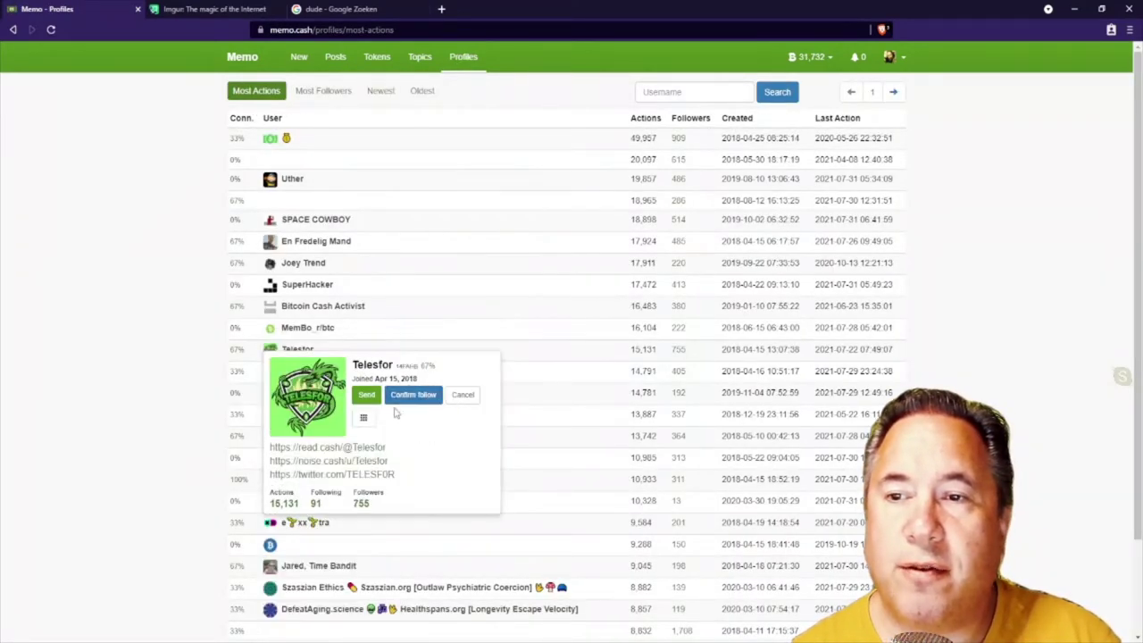
pyautogui.click(413, 394)
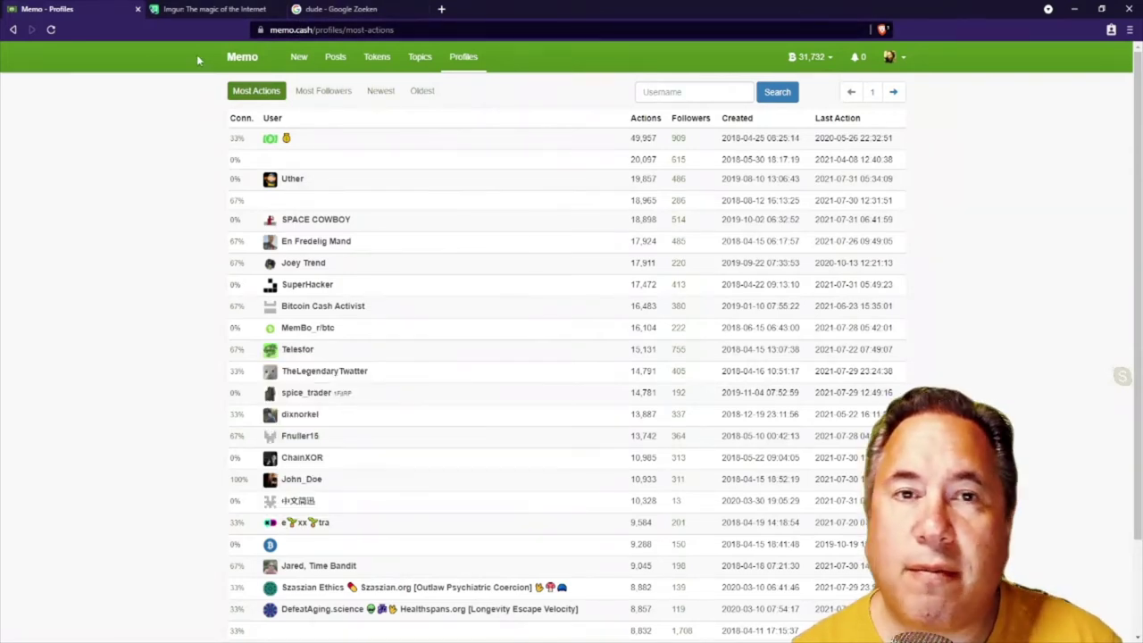
# Step: Paste the Imgur image link into the 'bla bla bla' memo draft and add a new line
pyautogui.click(298, 56)
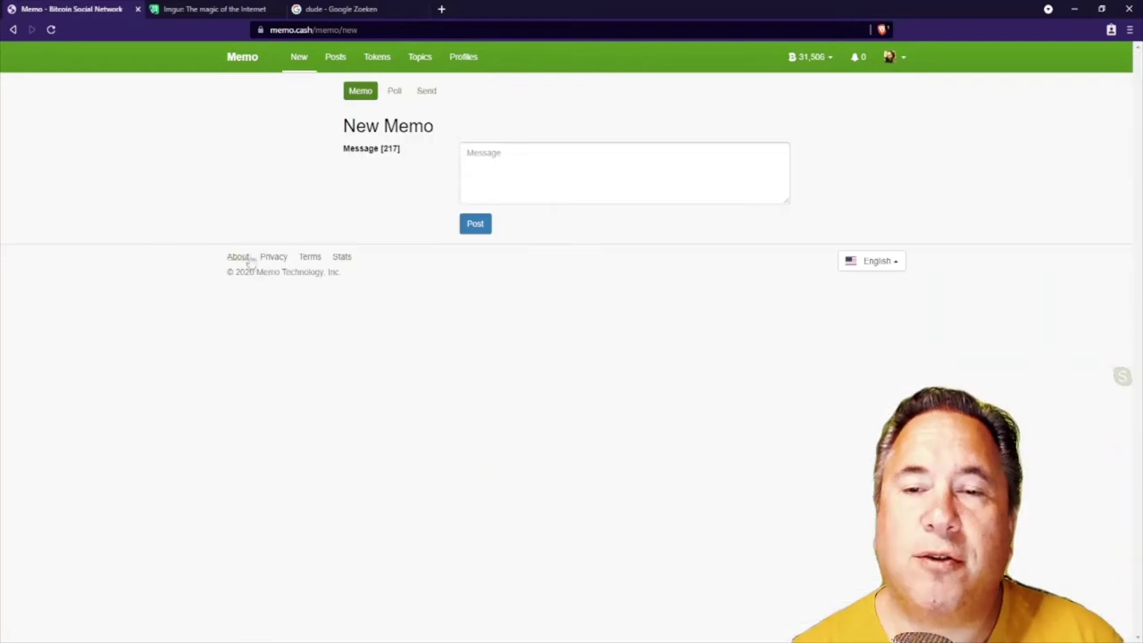
pyautogui.click(491, 167)
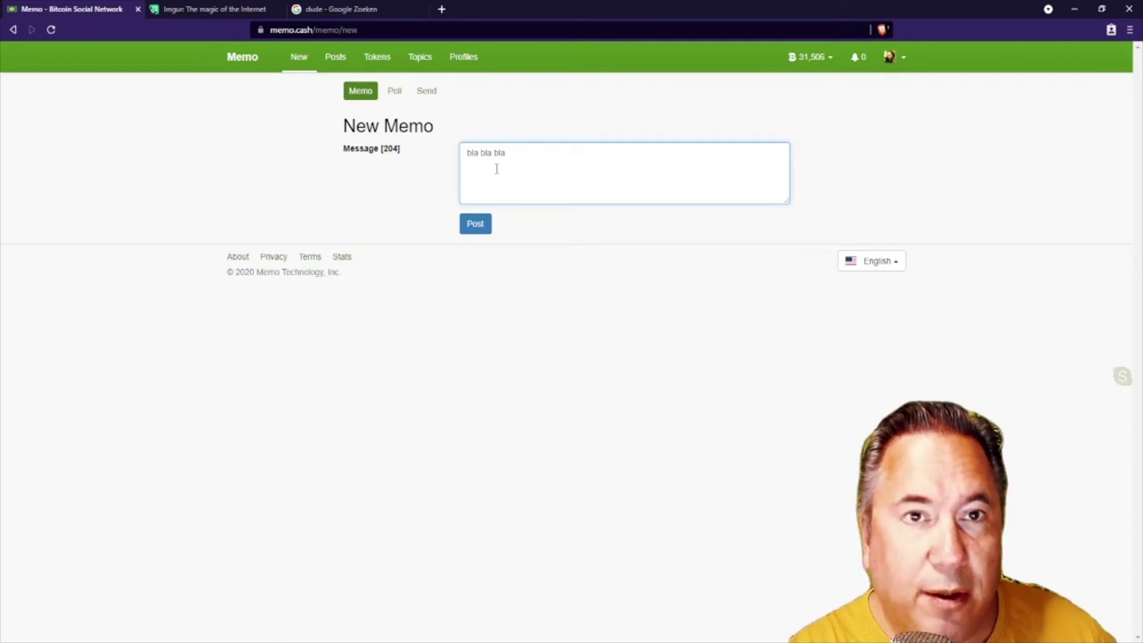
pyautogui.write('https://imgur.com/73XmJXV')
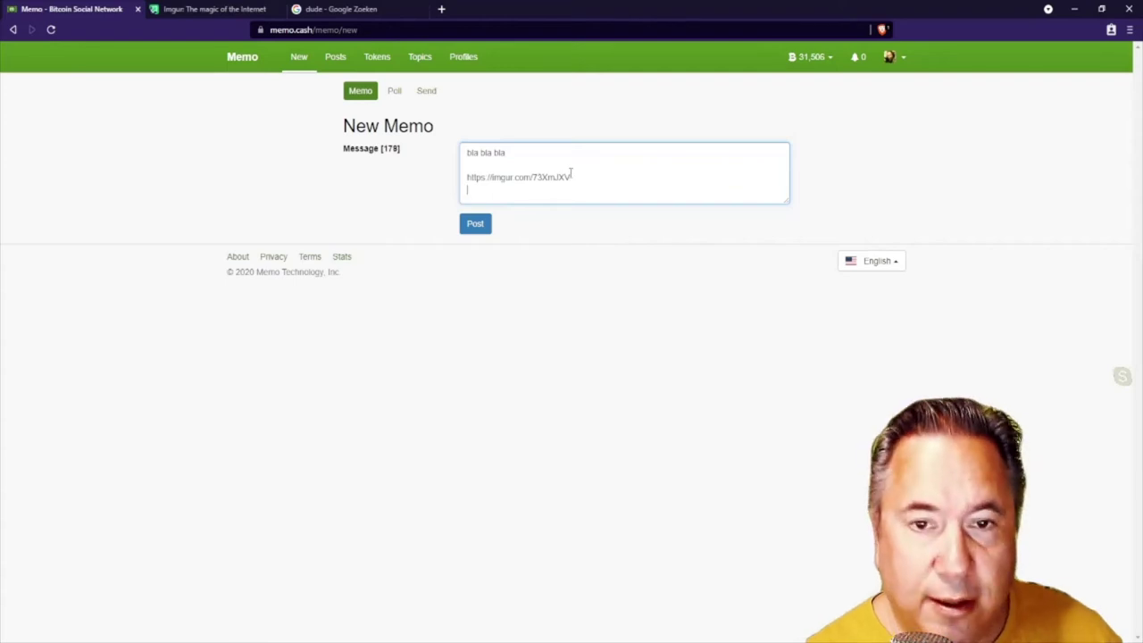
pyautogui.press('Return')
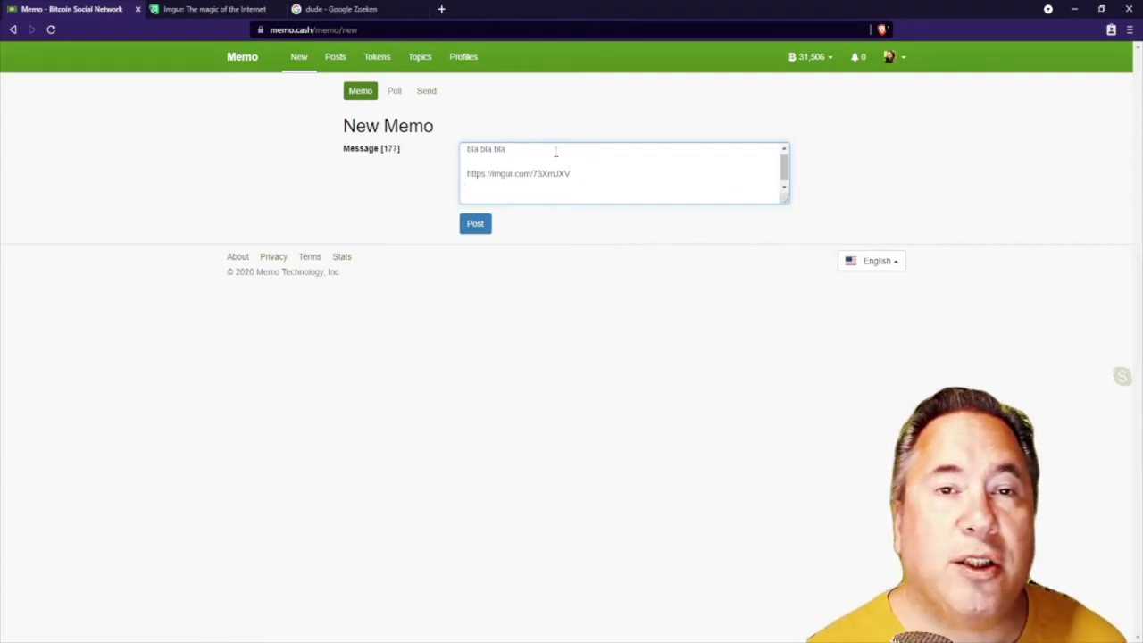
pyautogui.click(362, 8)
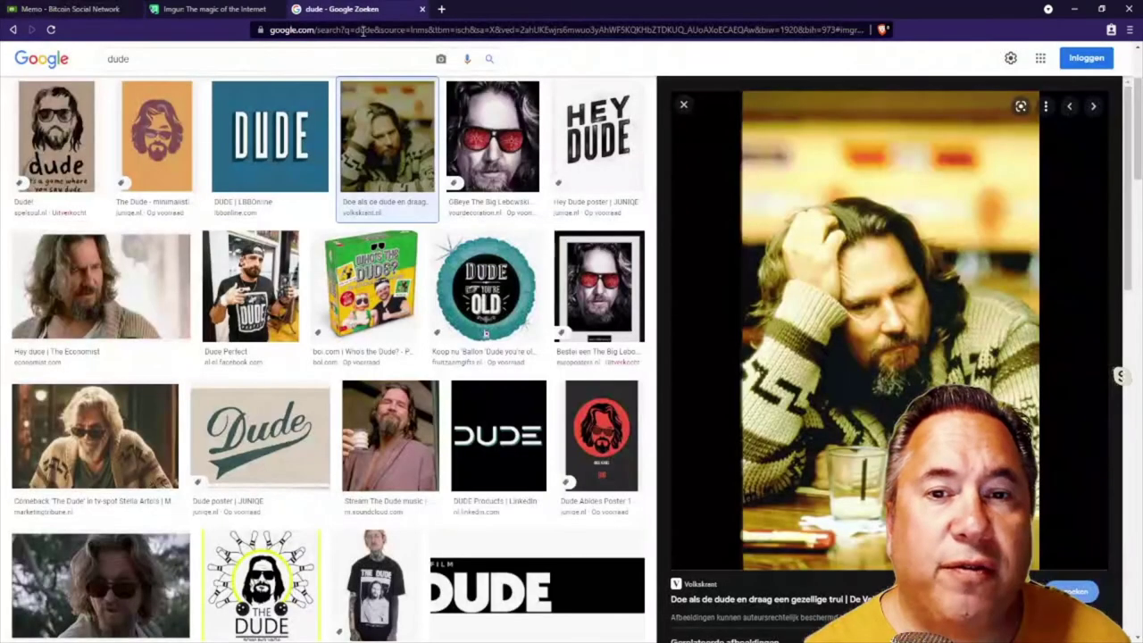
# Step: Open the YouTube video 'Worst Dude Perfect Videos of All Time | OT 23' from the video results
pyautogui.scroll(1, 202, 120)
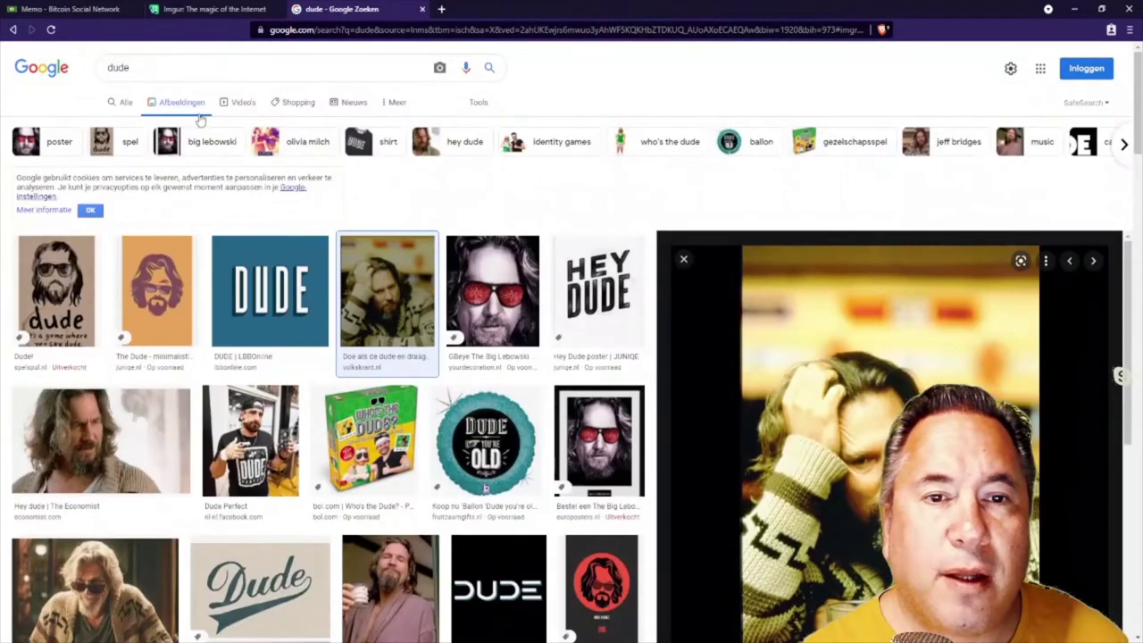
pyautogui.click(242, 103)
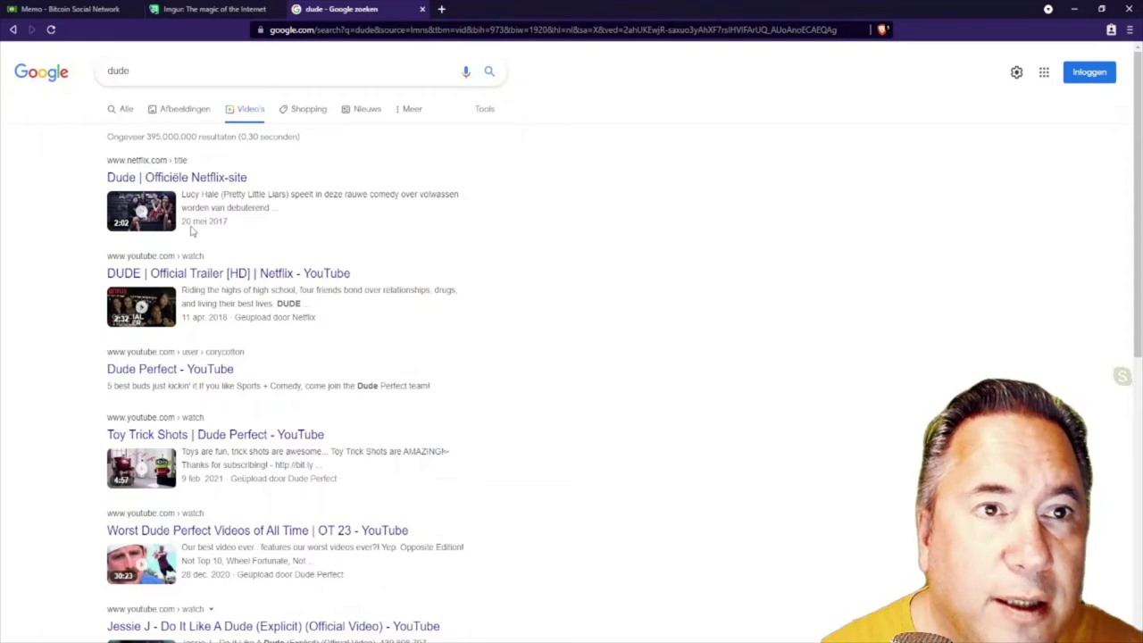
pyautogui.scroll(-3, 223, 313)
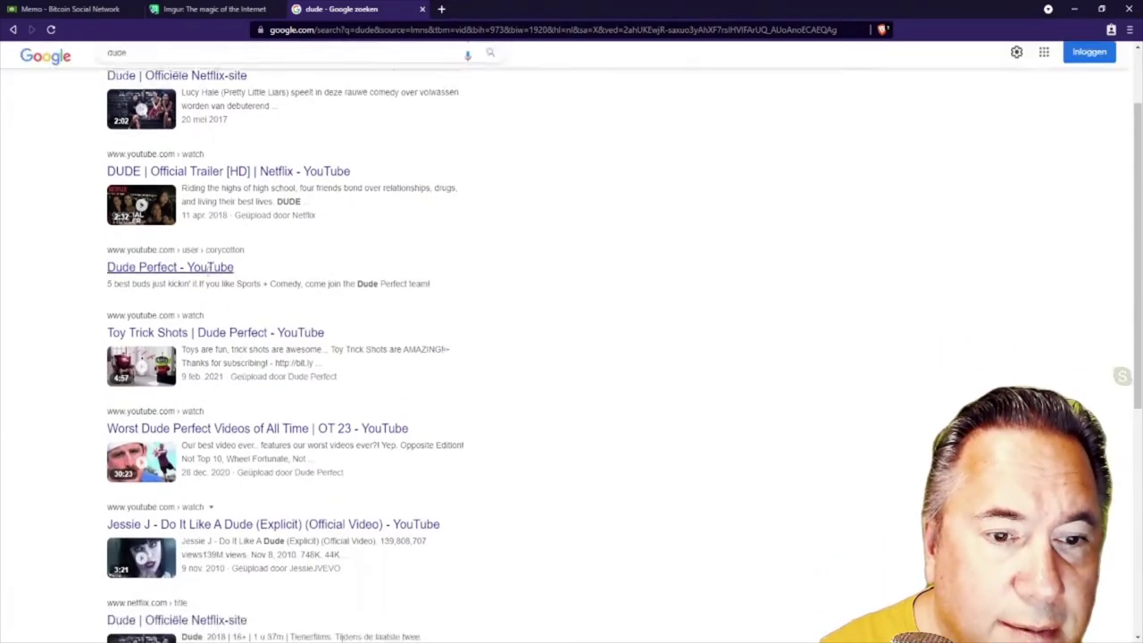
pyautogui.scroll(-1, 208, 277)
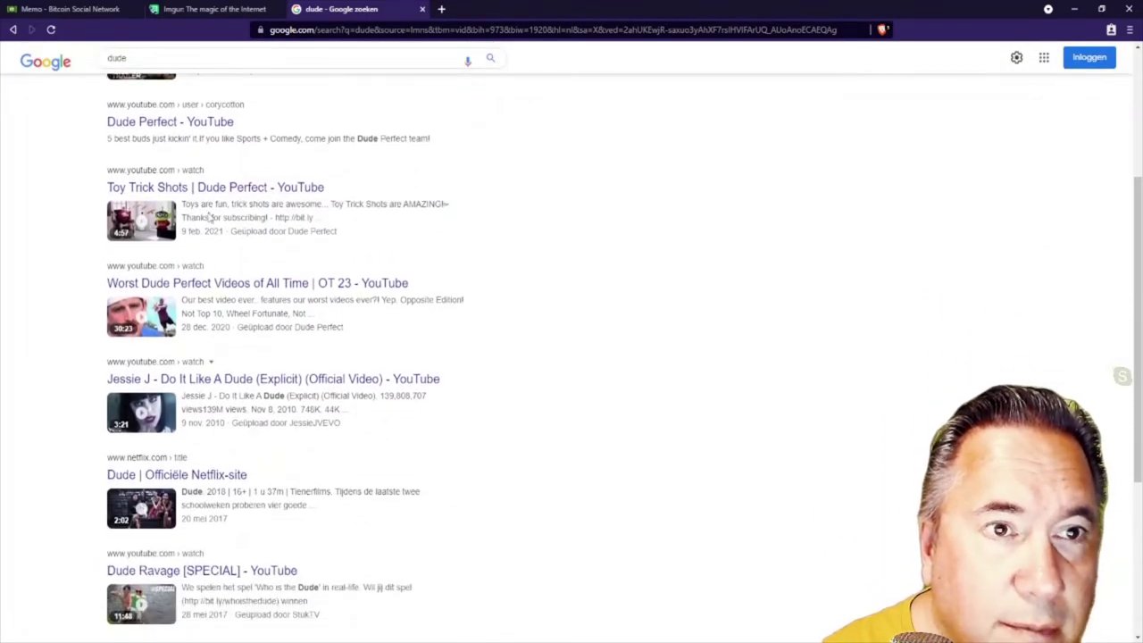
pyautogui.scroll(-1, 186, 218)
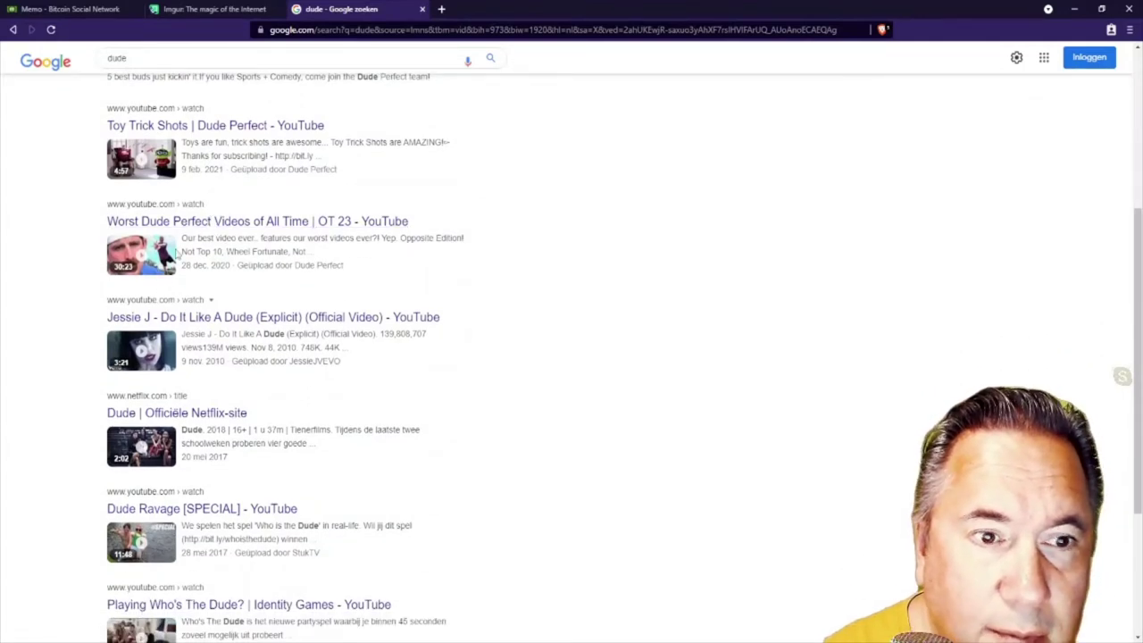
pyautogui.click(143, 252)
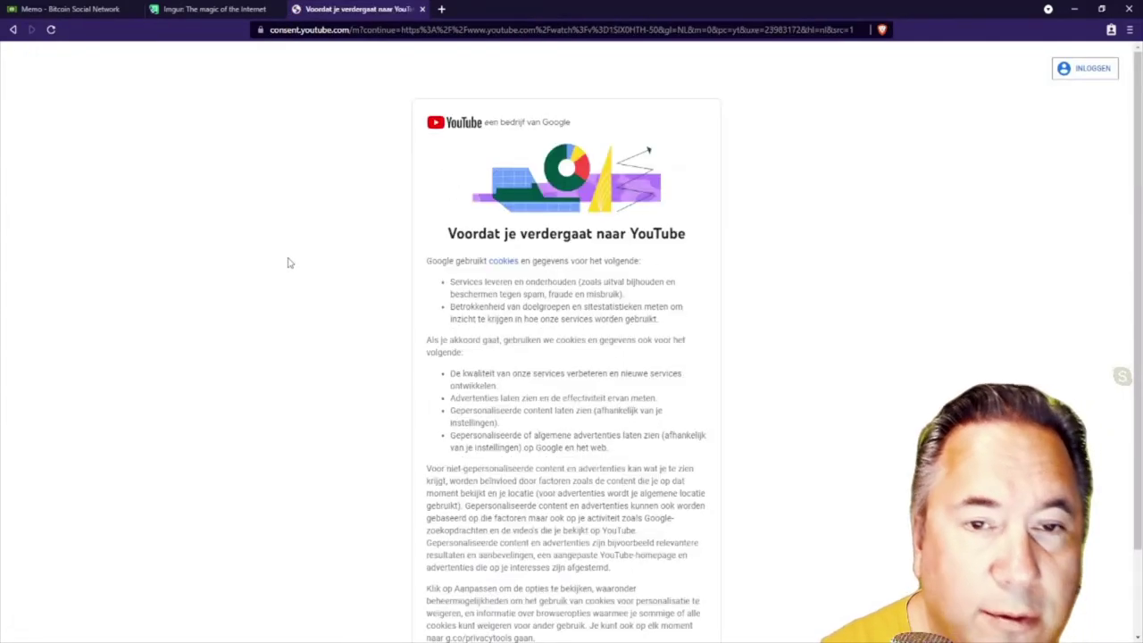
pyautogui.scroll(-2, 625, 446)
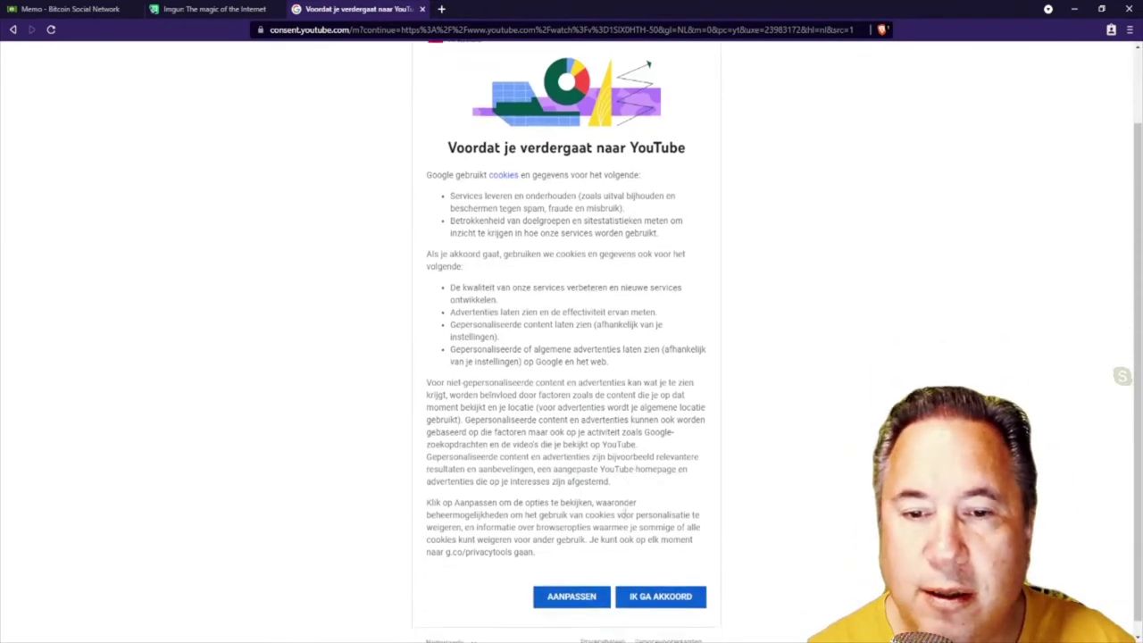
pyautogui.click(659, 584)
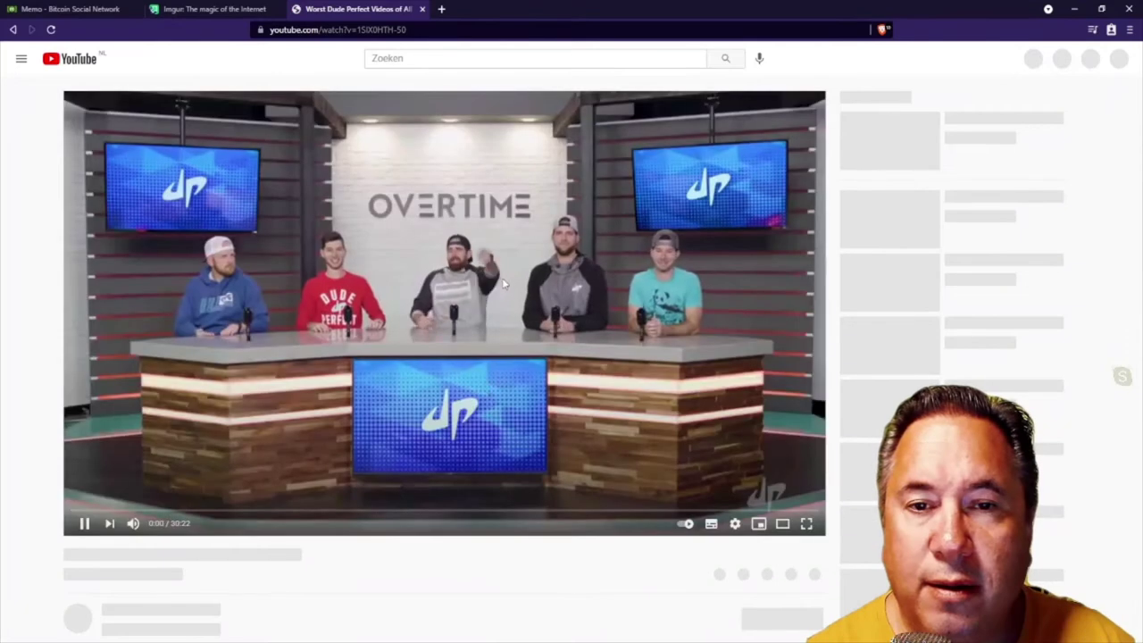
# Step: Copy the video's URL and return to the Imgur post
pyautogui.rightClick(488, 284)
pyautogui.click(538, 319)
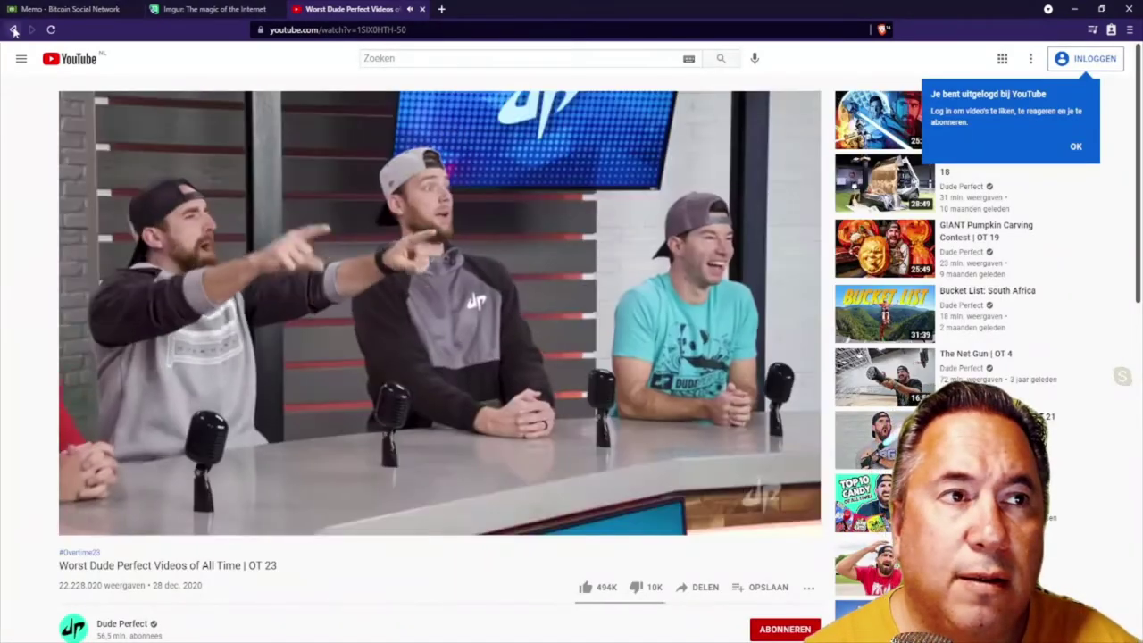
pyautogui.click(13, 29)
pyautogui.click(221, 7)
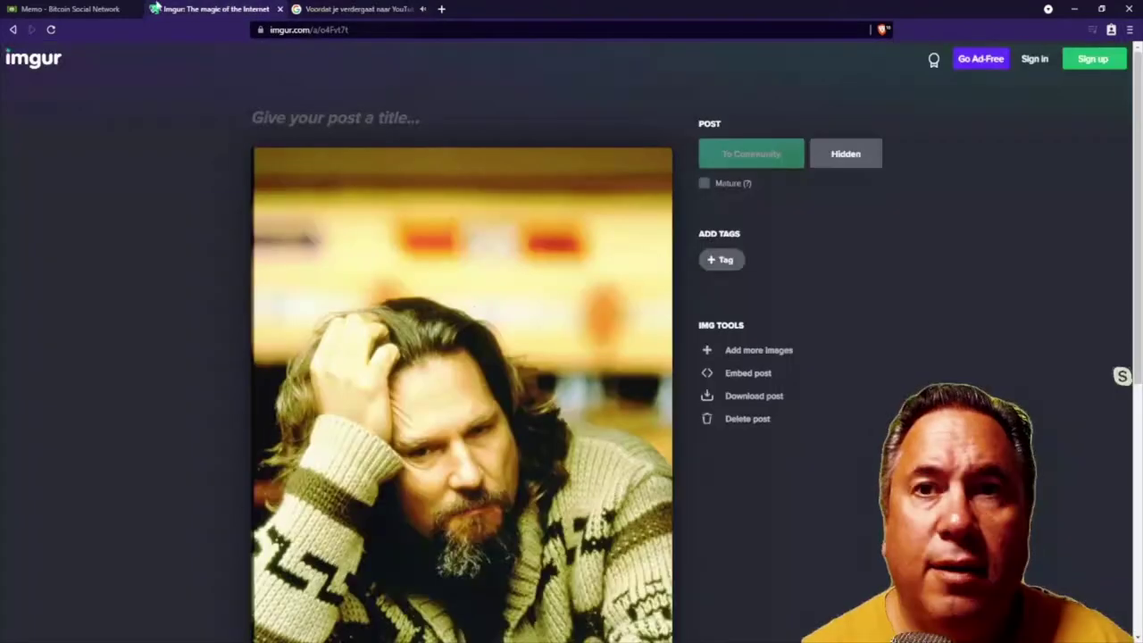
# Step: Add 'video url' and the pasted YouTube link to the memo, then post it
pyautogui.click(63, 7)
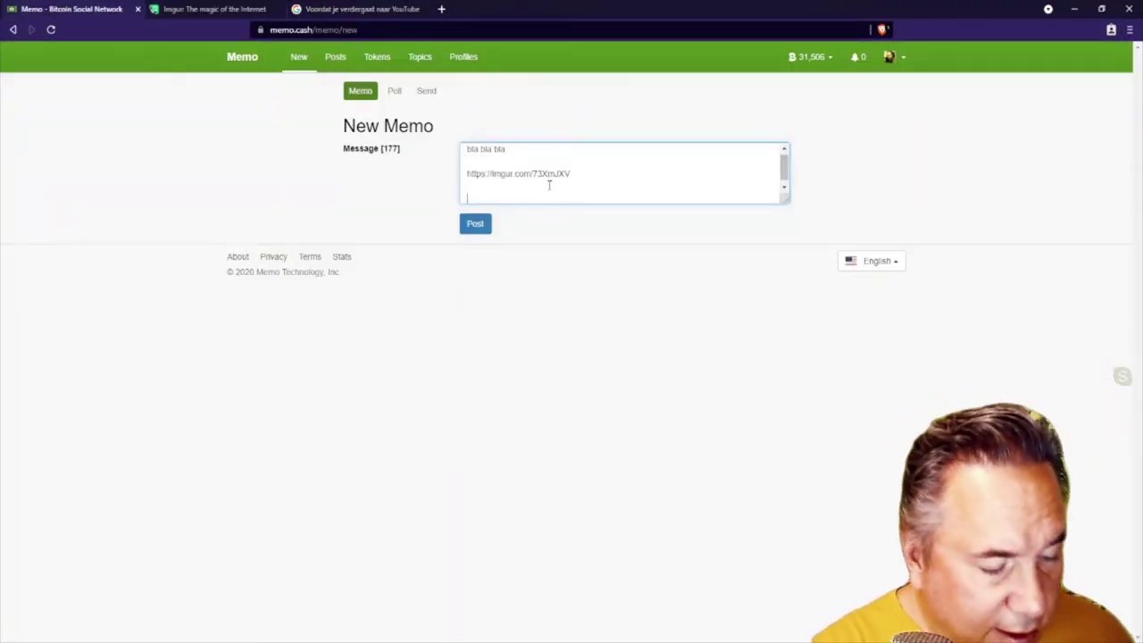
pyautogui.write('vi')
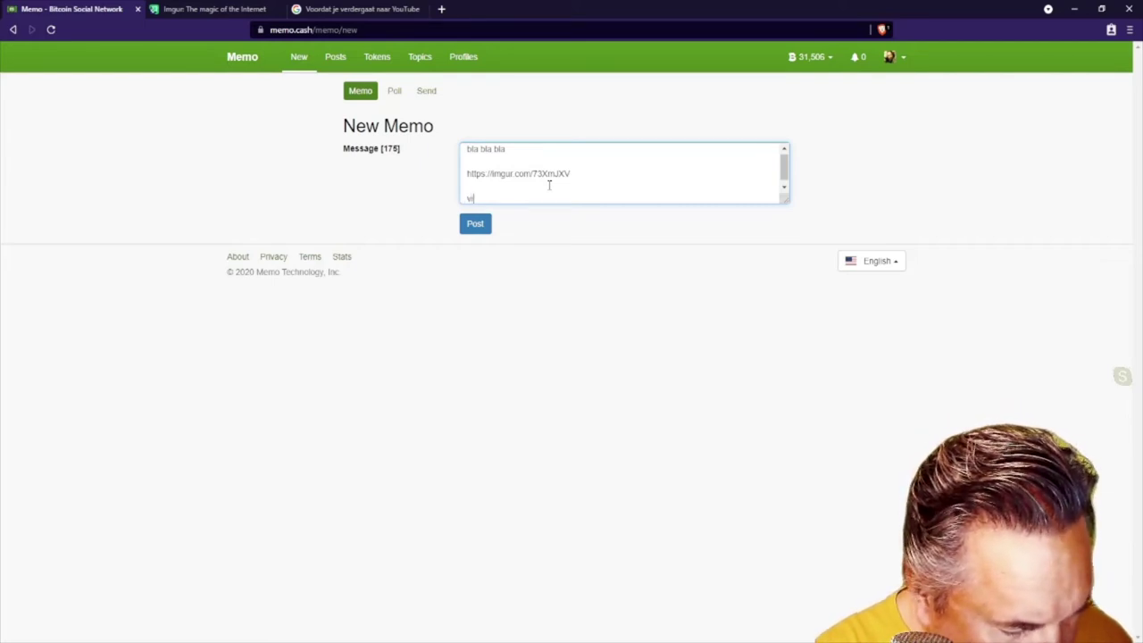
pyautogui.write('deo url')
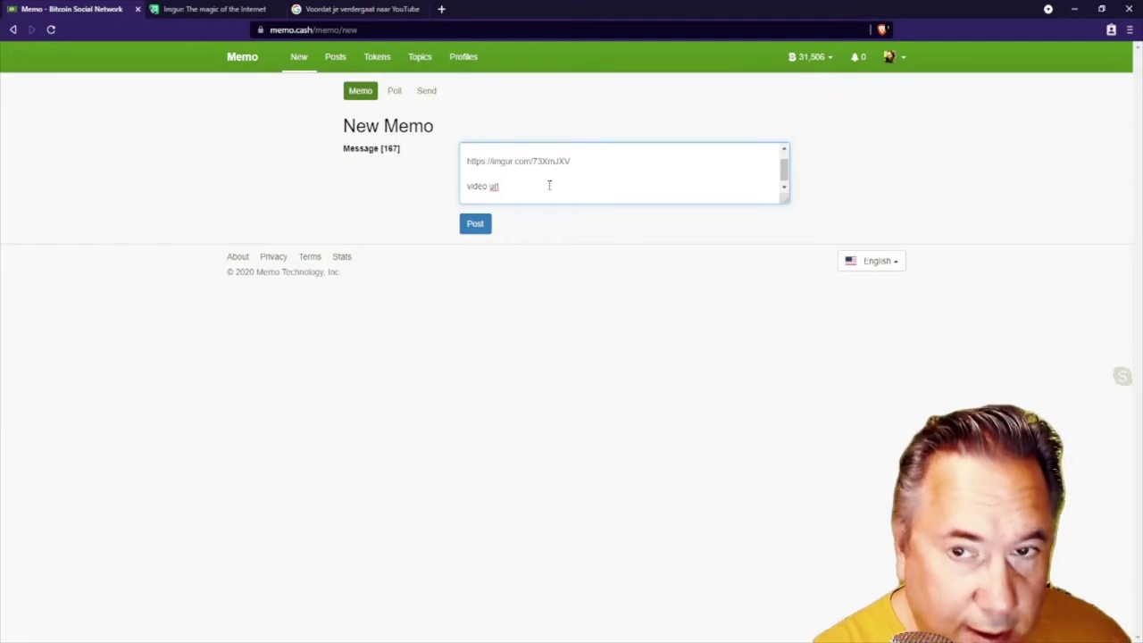
pyautogui.write('https://youtu.be/1SIX0HTH-50')
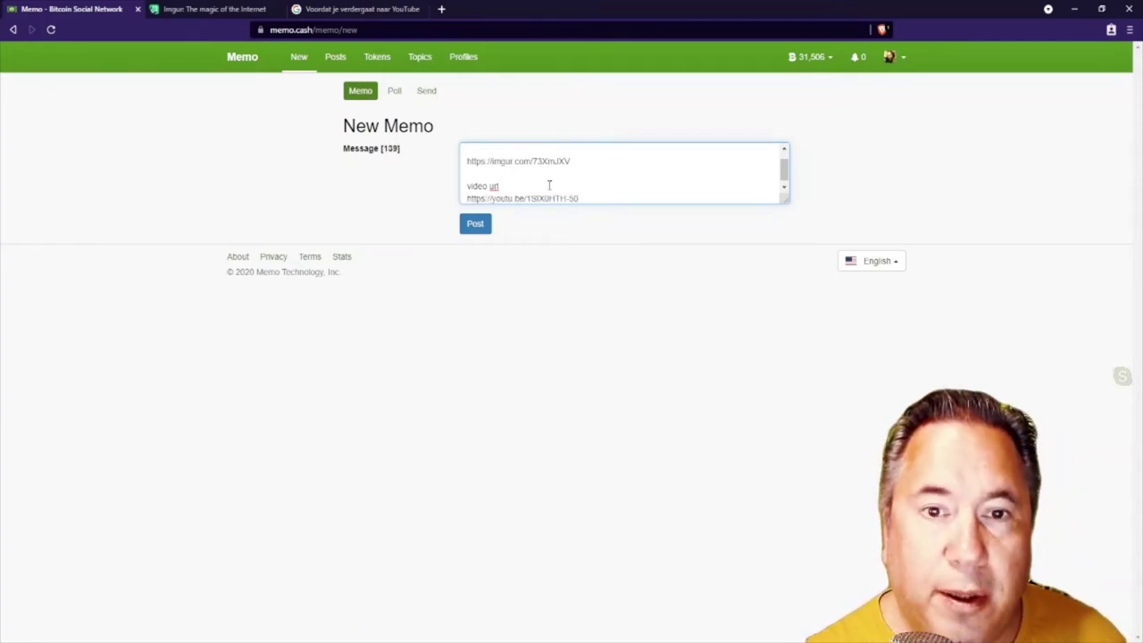
pyautogui.click(478, 226)
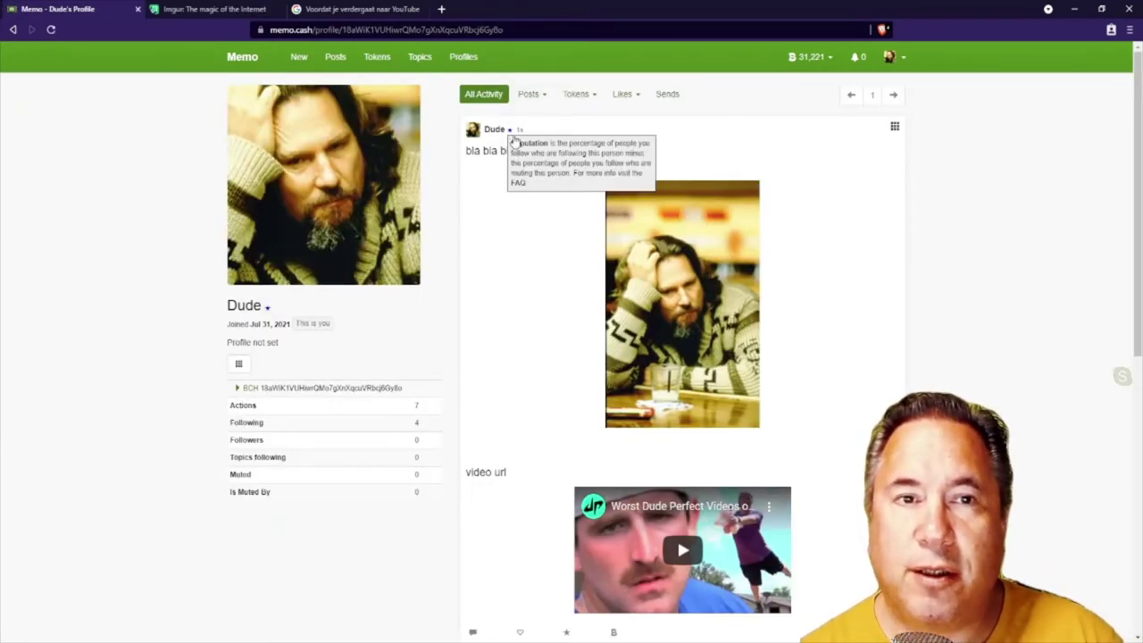
pyautogui.scroll(-2, 677, 478)
pyautogui.scroll(-3, 640, 427)
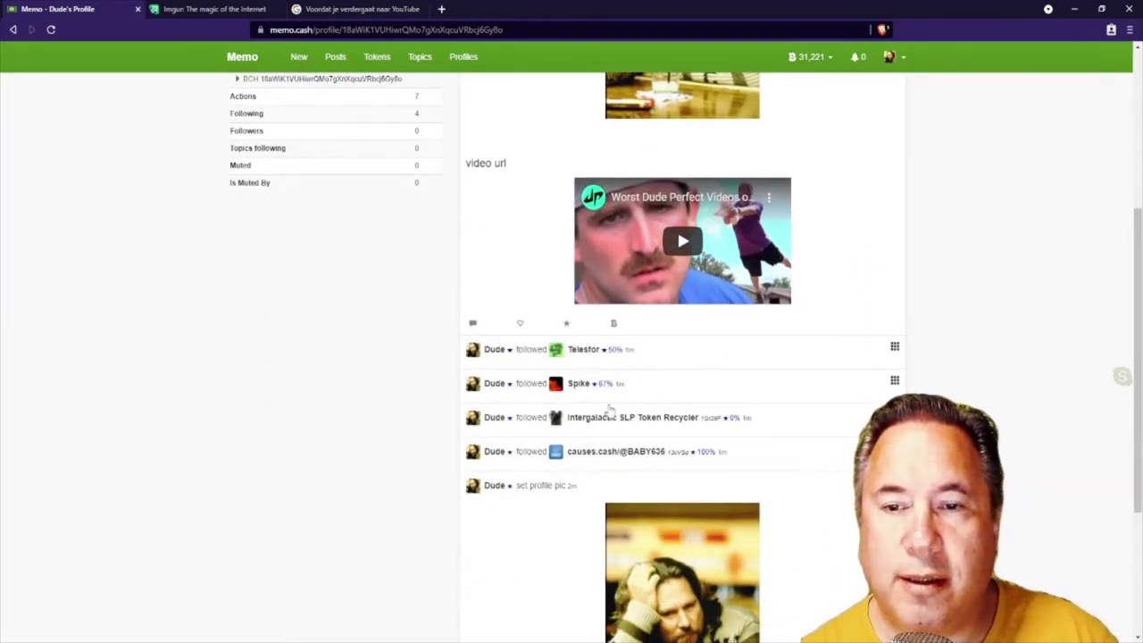
pyautogui.scroll(5, 616, 411)
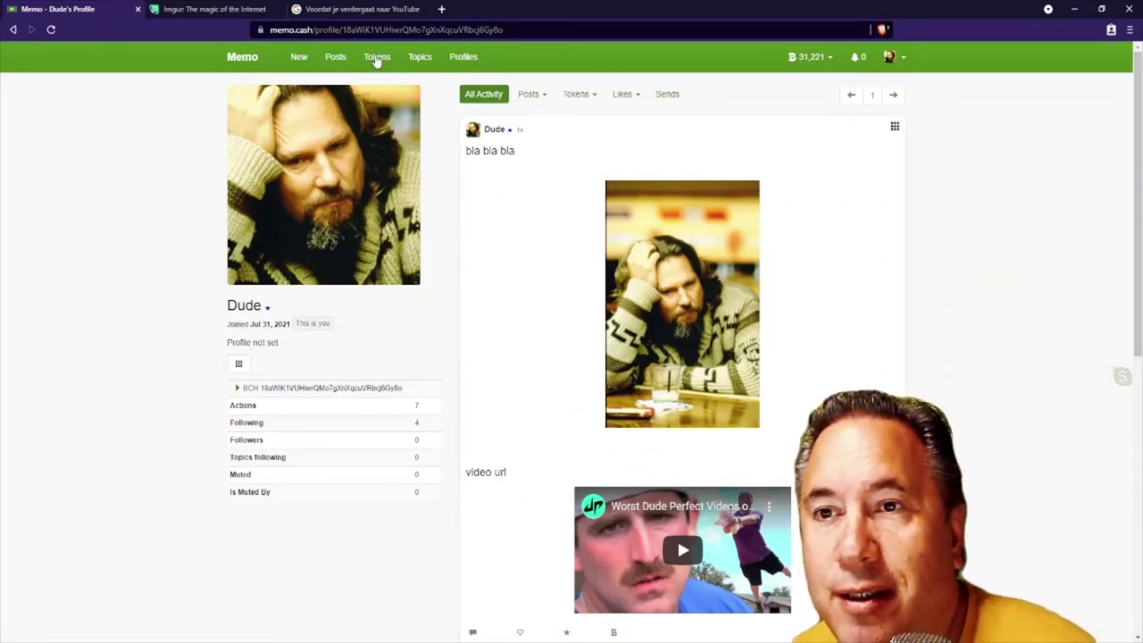
# Step: Go to Tokens and start creating a new token
pyautogui.click(377, 57)
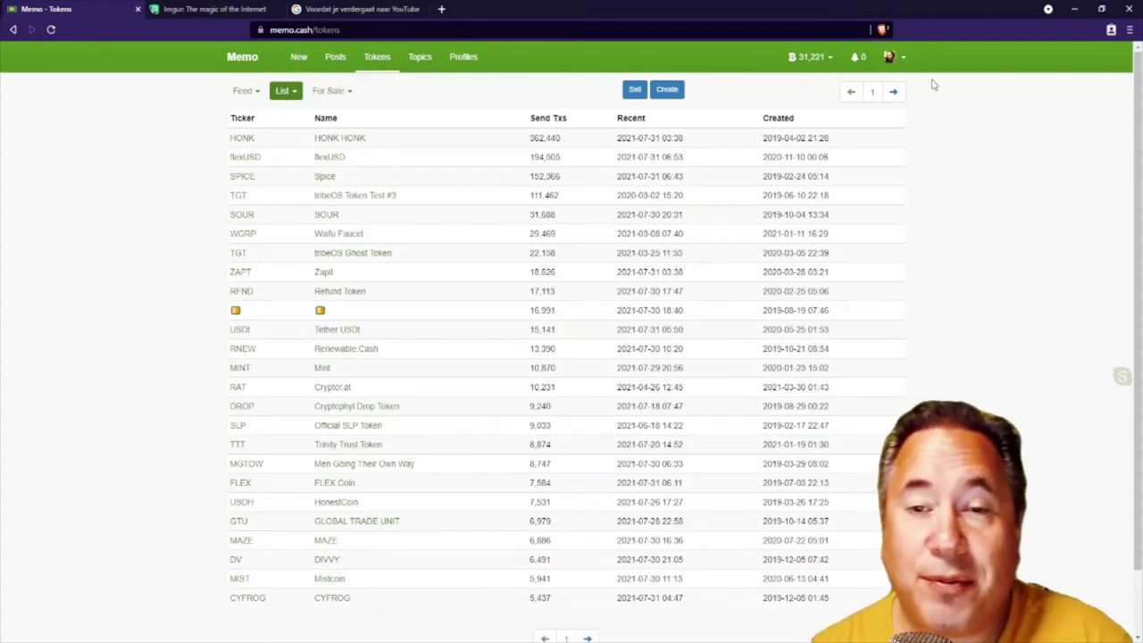
pyautogui.click(665, 91)
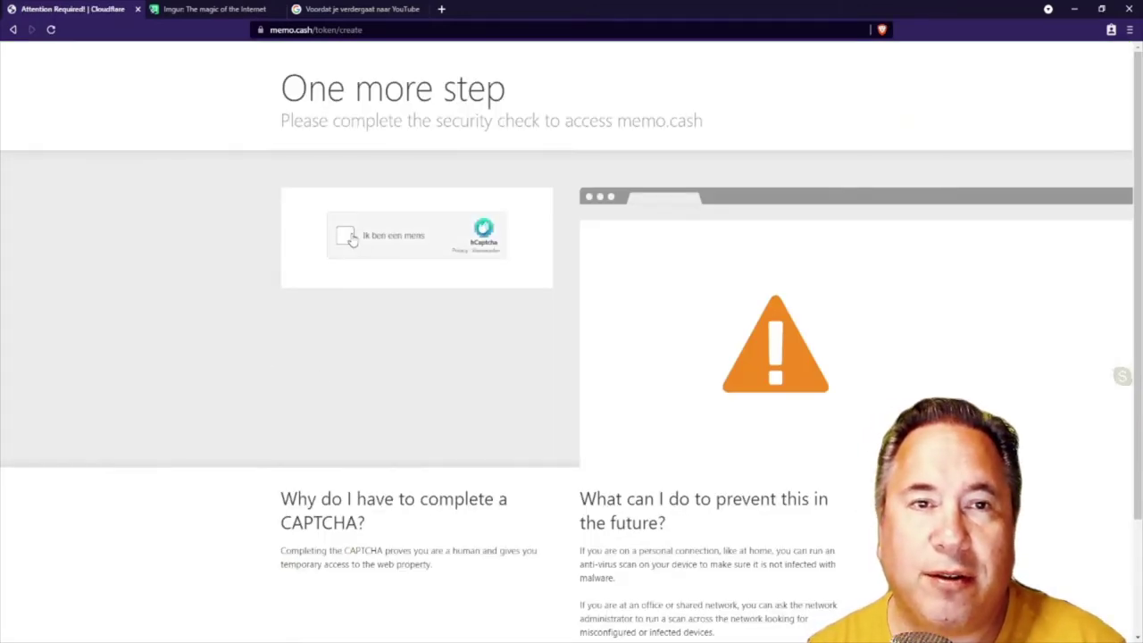
# Step: Pass the hCaptcha check by selecting all truck images on both pages
pyautogui.click(345, 235)
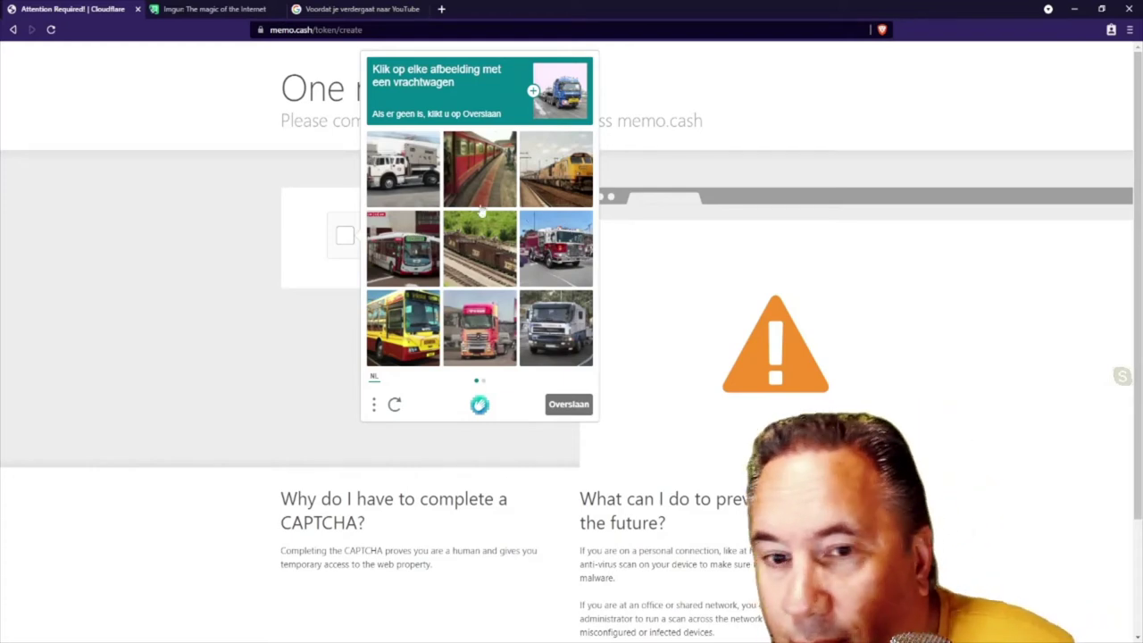
pyautogui.click(420, 178)
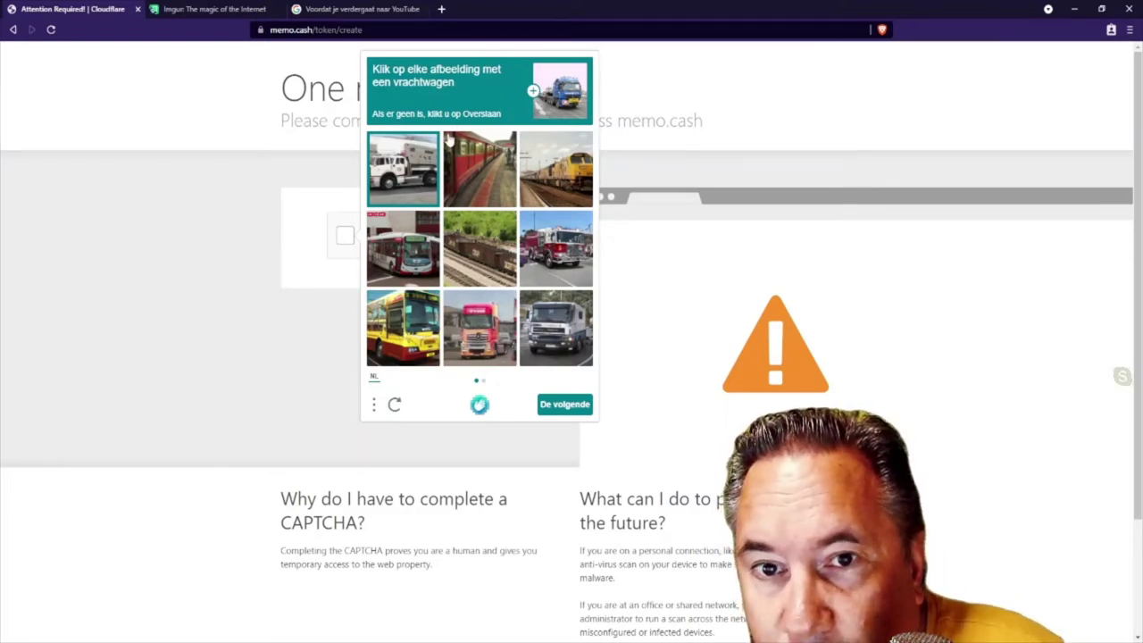
pyautogui.click(555, 330)
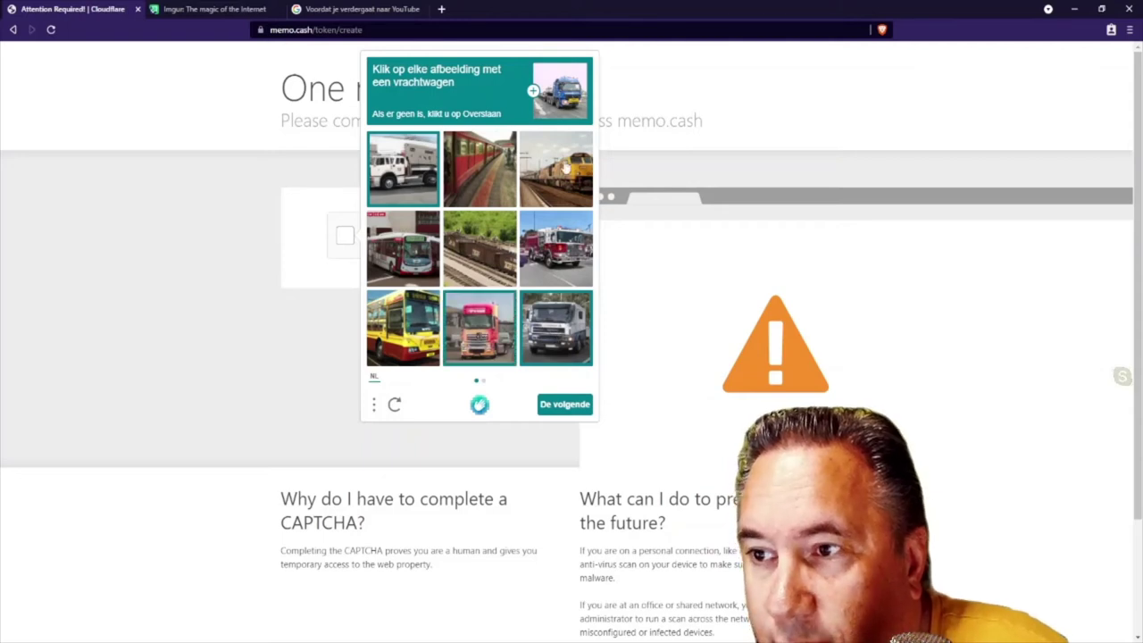
pyautogui.click(562, 242)
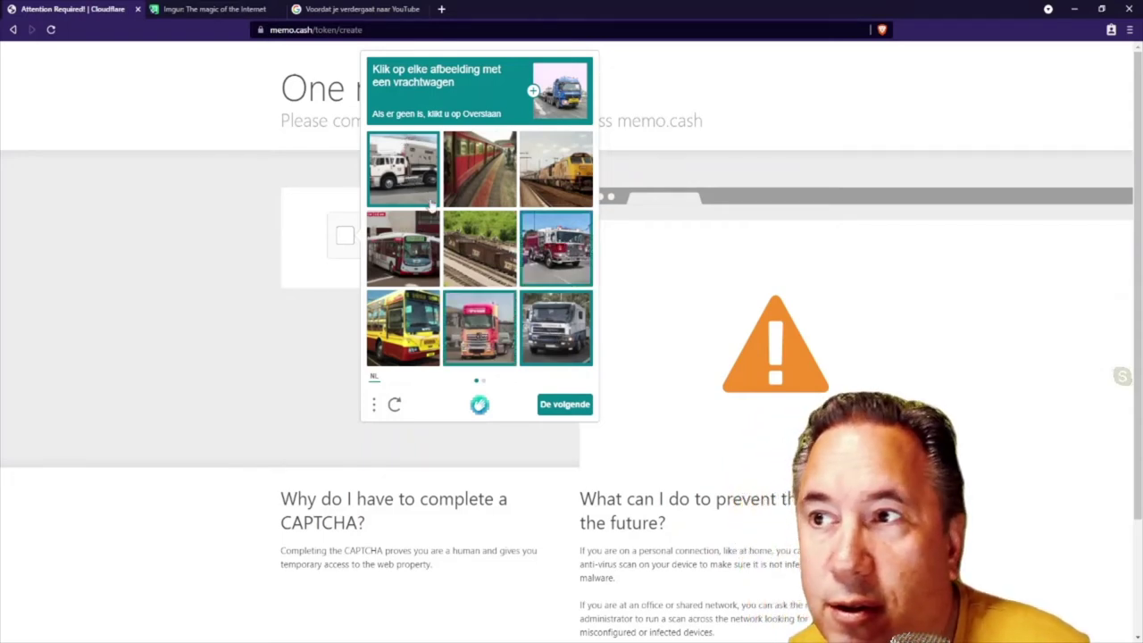
pyautogui.click(563, 409)
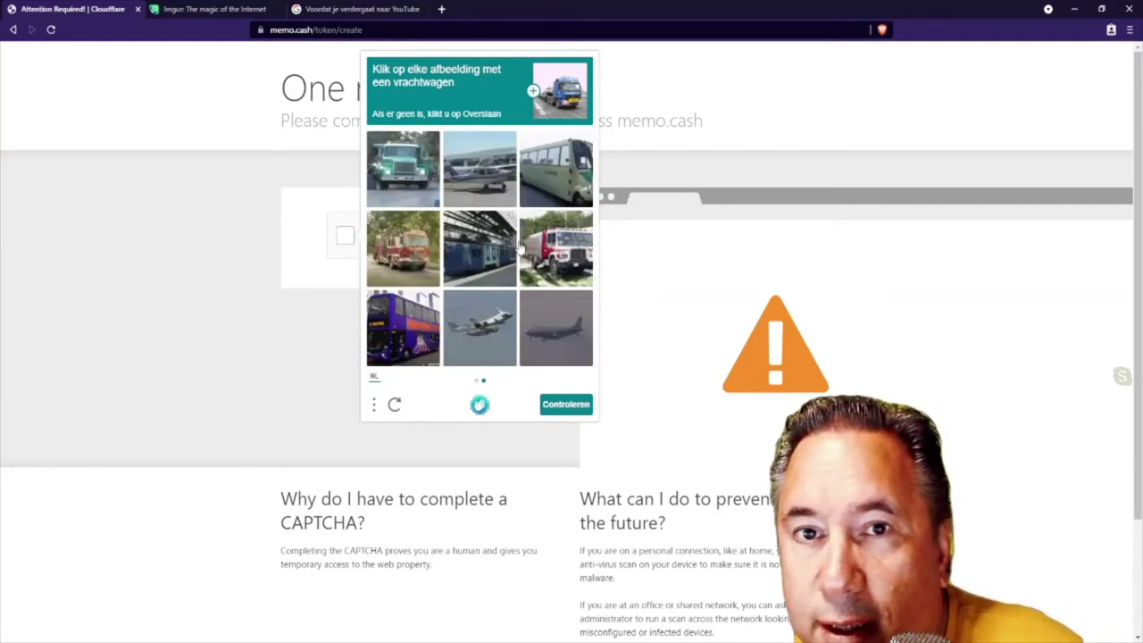
pyautogui.click(406, 175)
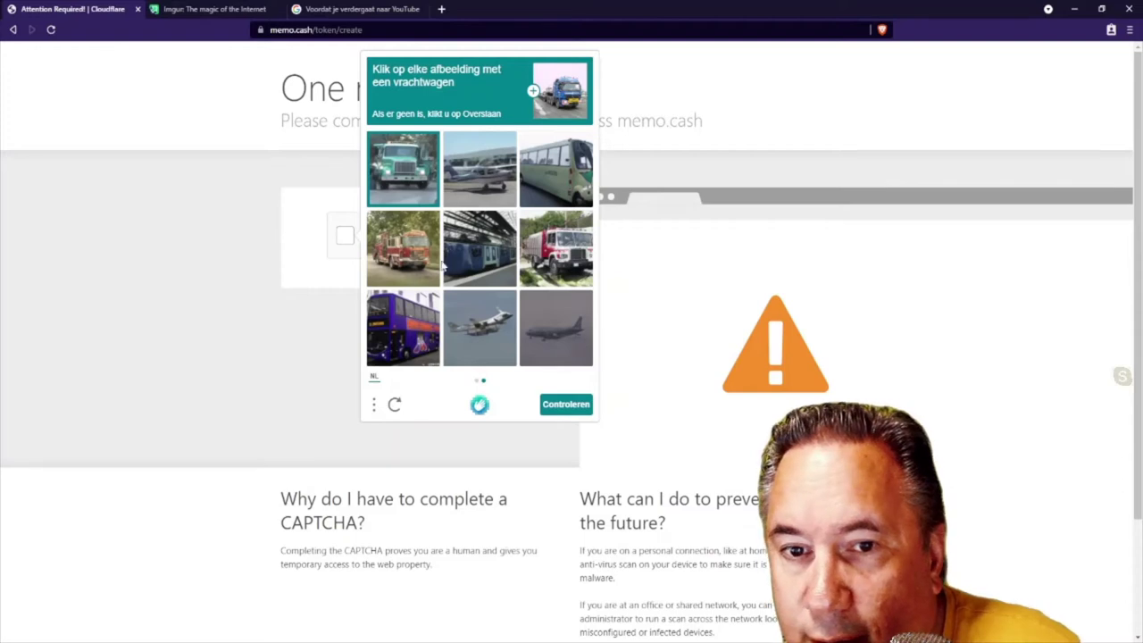
pyautogui.click(401, 270)
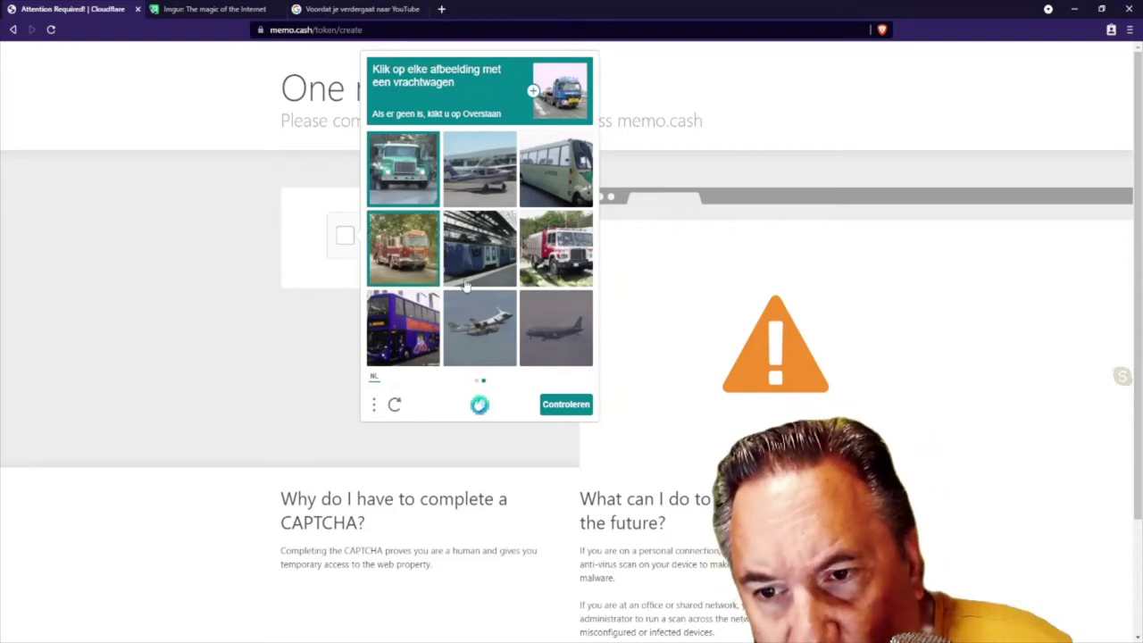
pyautogui.click(560, 248)
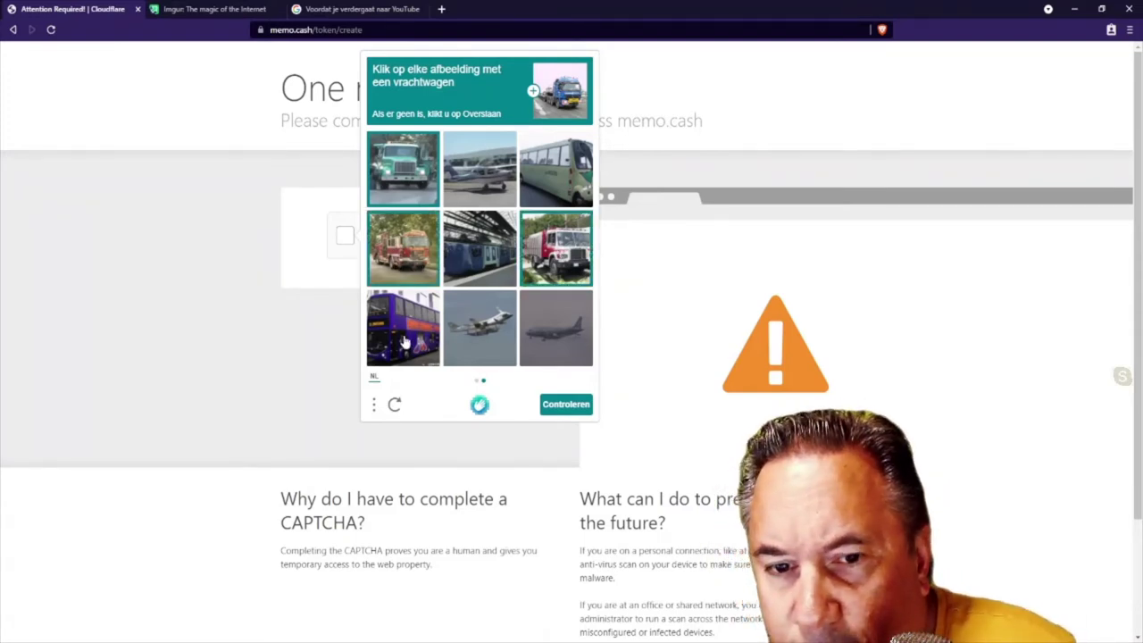
pyautogui.click(566, 404)
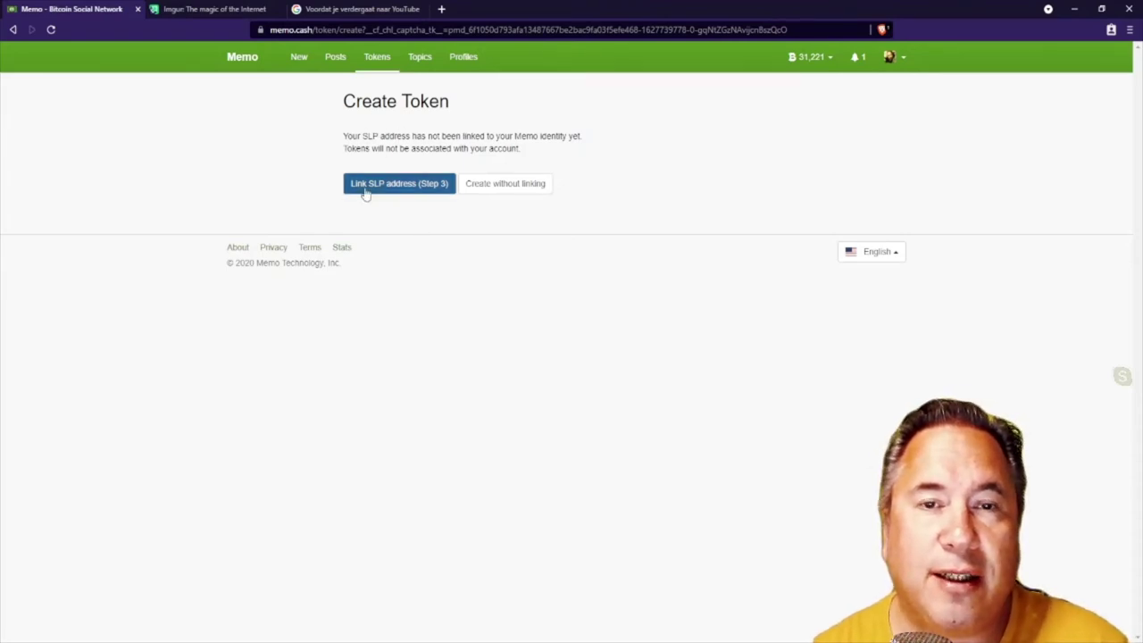
# Step: Link the SLP address in Account Setup and dismiss the success message
pyautogui.click(381, 188)
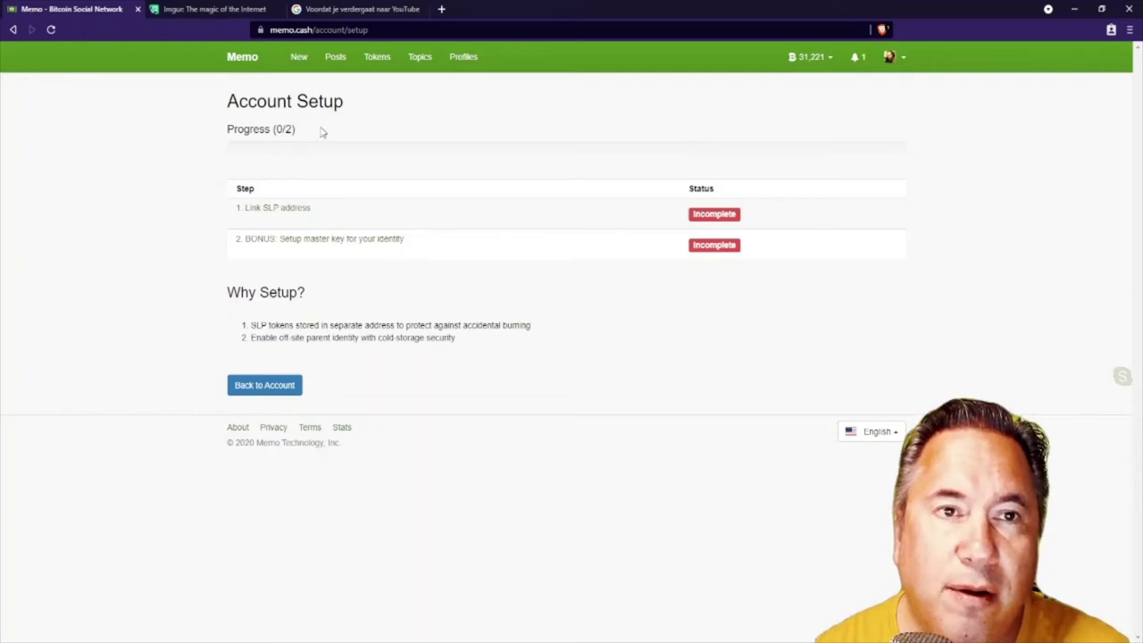
pyautogui.click(300, 212)
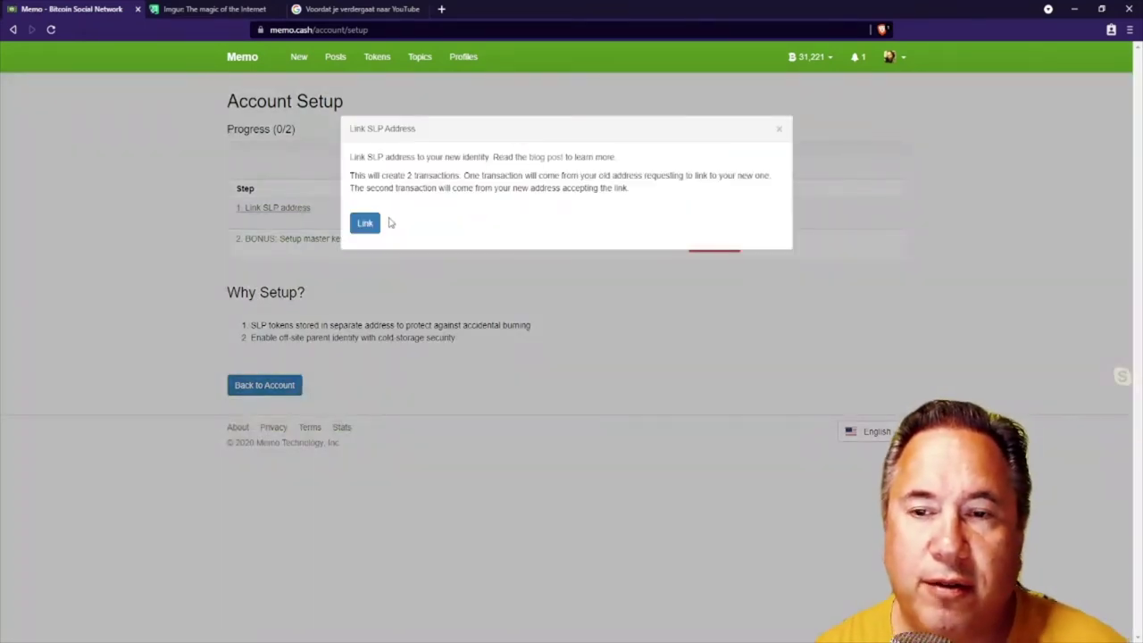
pyautogui.click(365, 222)
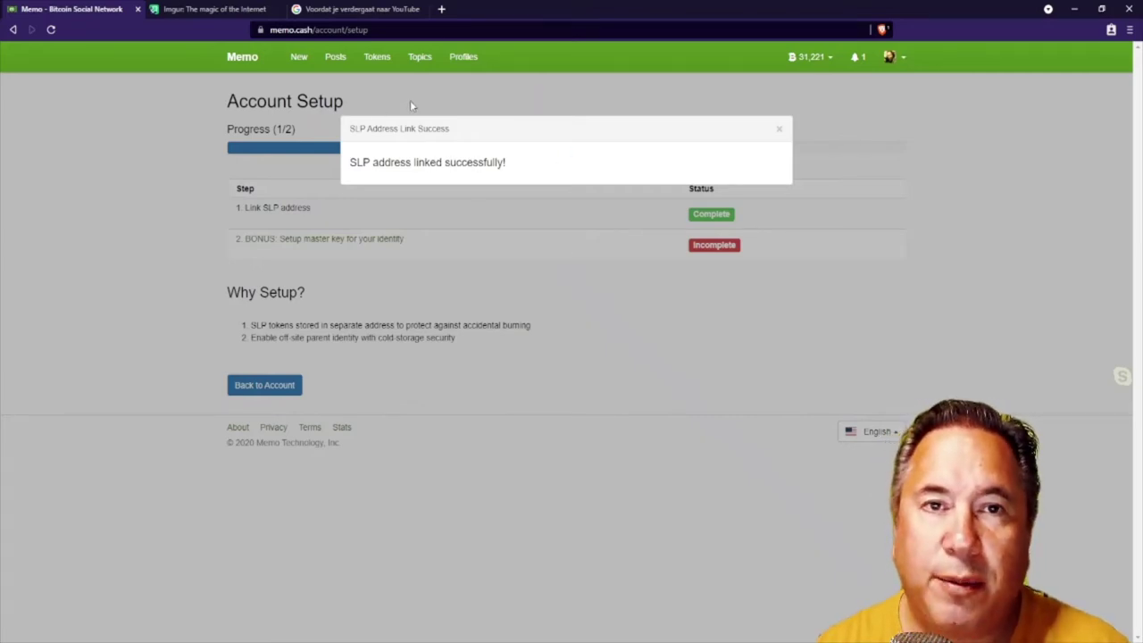
pyautogui.click(440, 95)
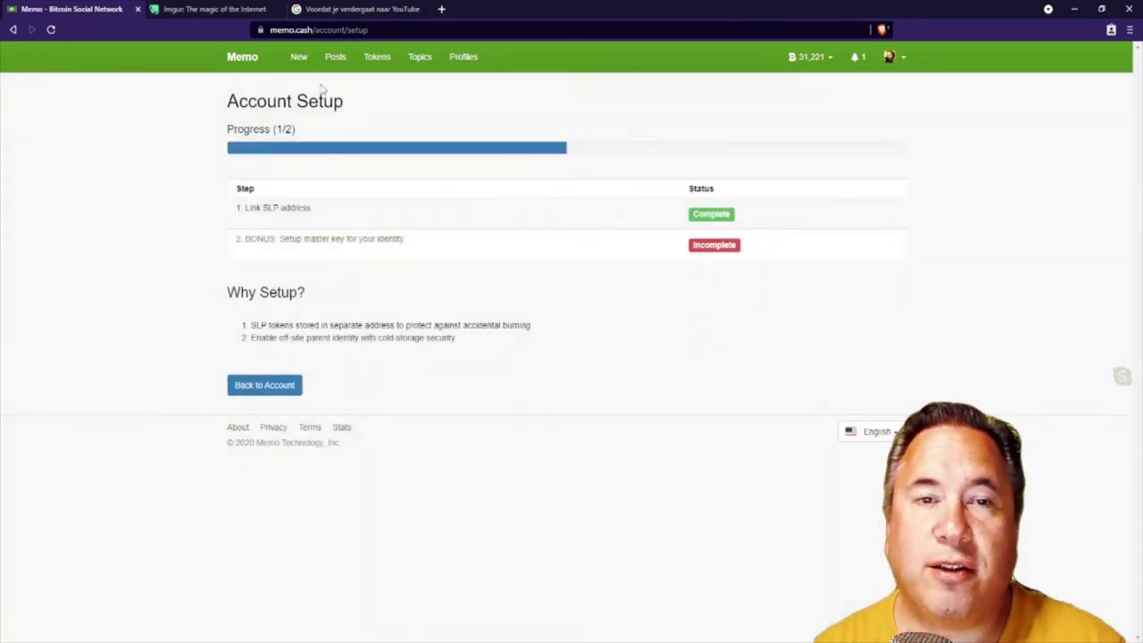
# Step: Open the master key setup's Off-site Parent blog post in a new tab and close the Imgur and YouTube tabs
pyautogui.click(288, 239)
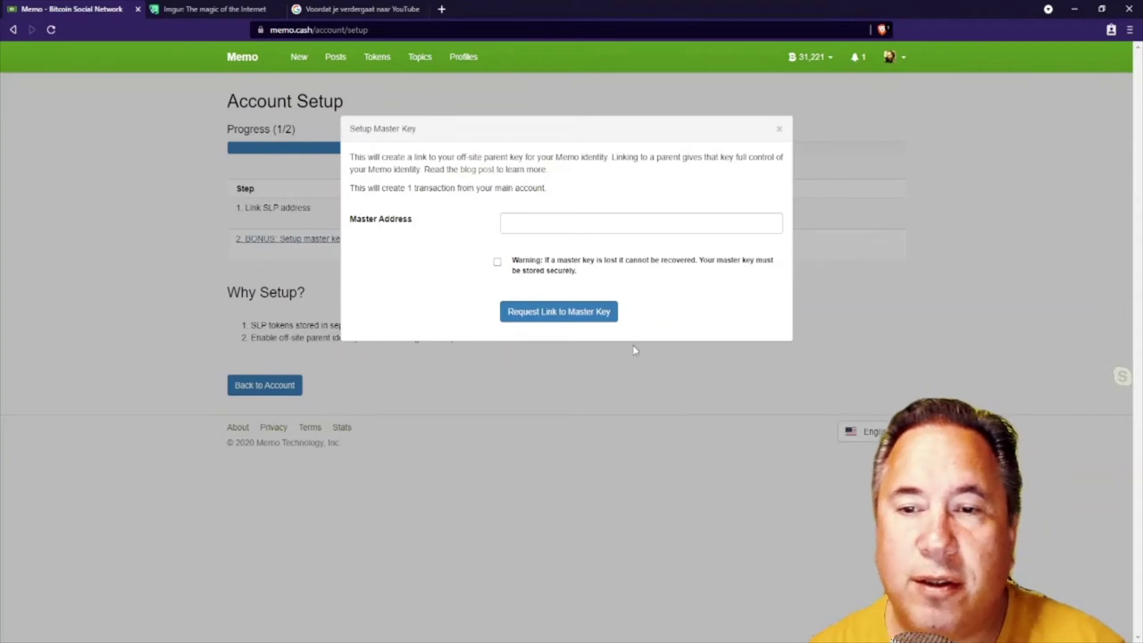
pyautogui.middleClick(486, 174)
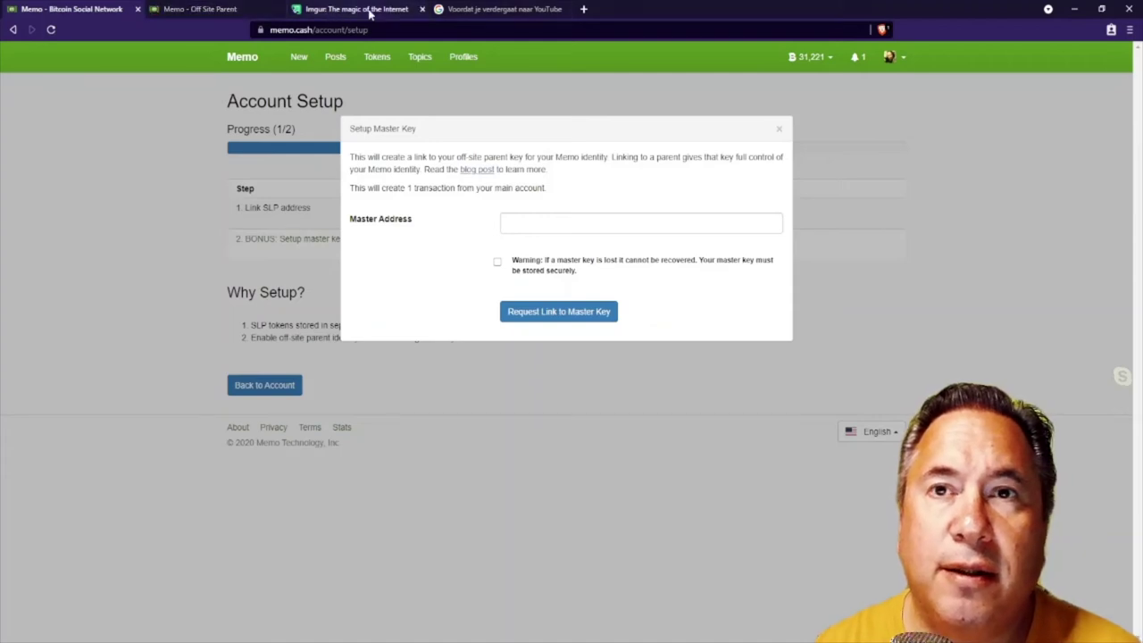
pyautogui.click(423, 10)
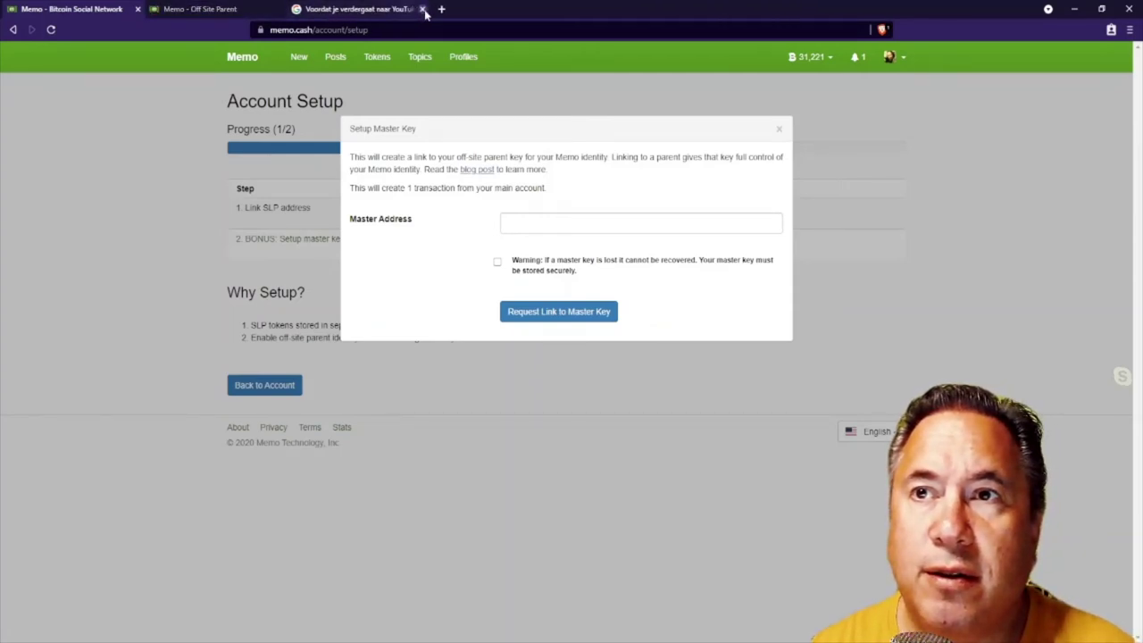
pyautogui.click(424, 10)
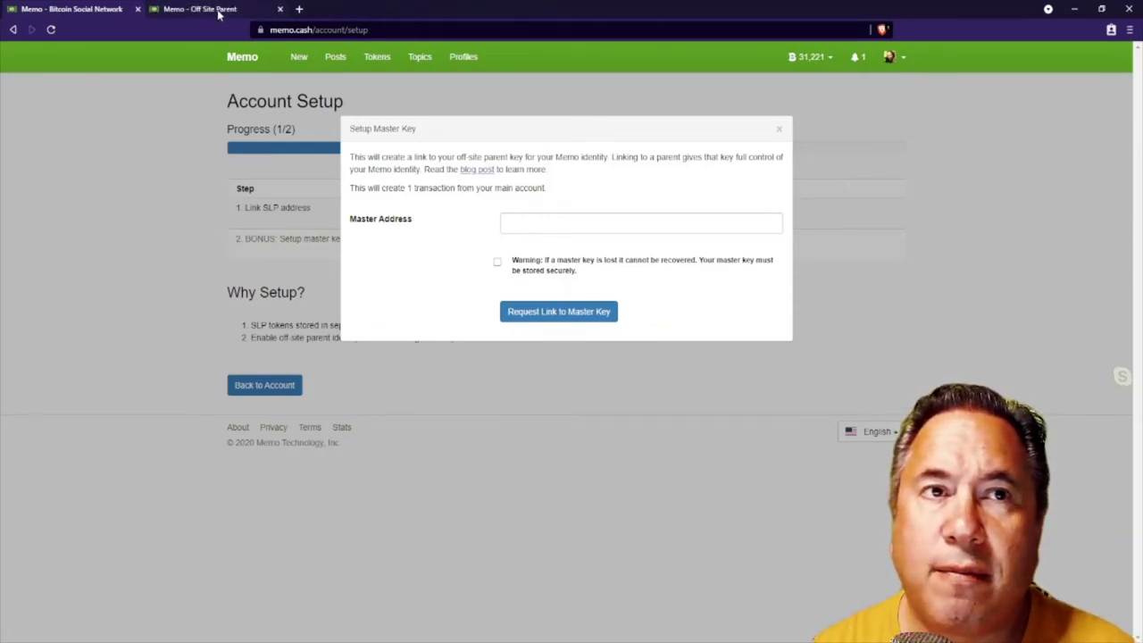
# Step: Open the Basic API example from the Off-site Parent guide in its own tab
pyautogui.click(220, 11)
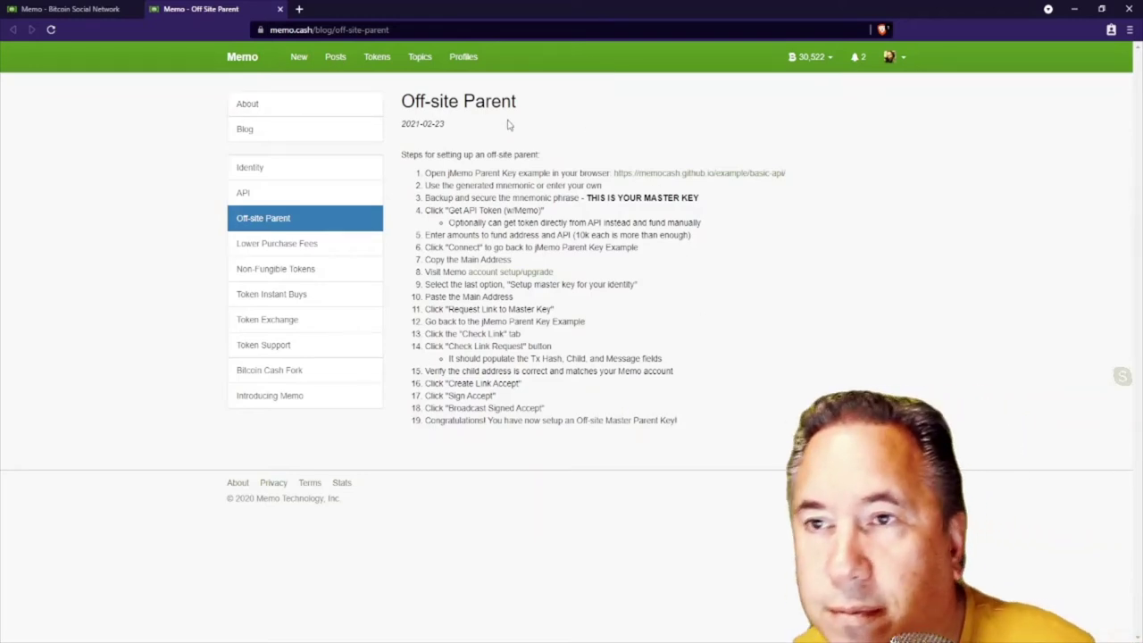
pyautogui.middleClick(632, 176)
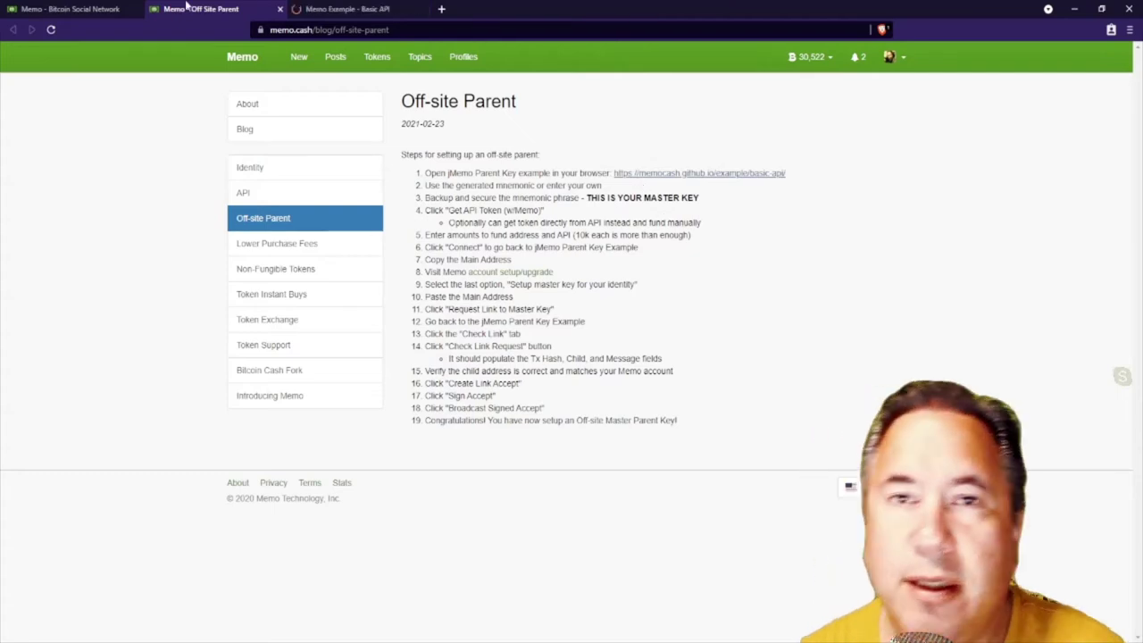
pyautogui.click(349, 9)
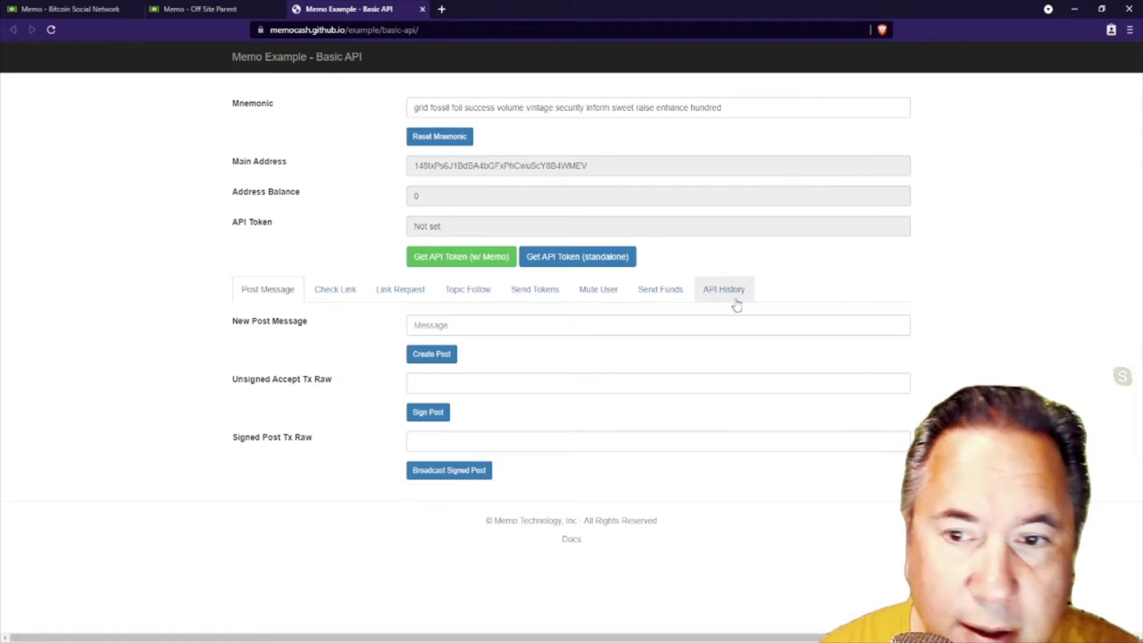
# Step: Connect the Basic API example to Memo for an API token and copy its Main Address
pyautogui.click(442, 259)
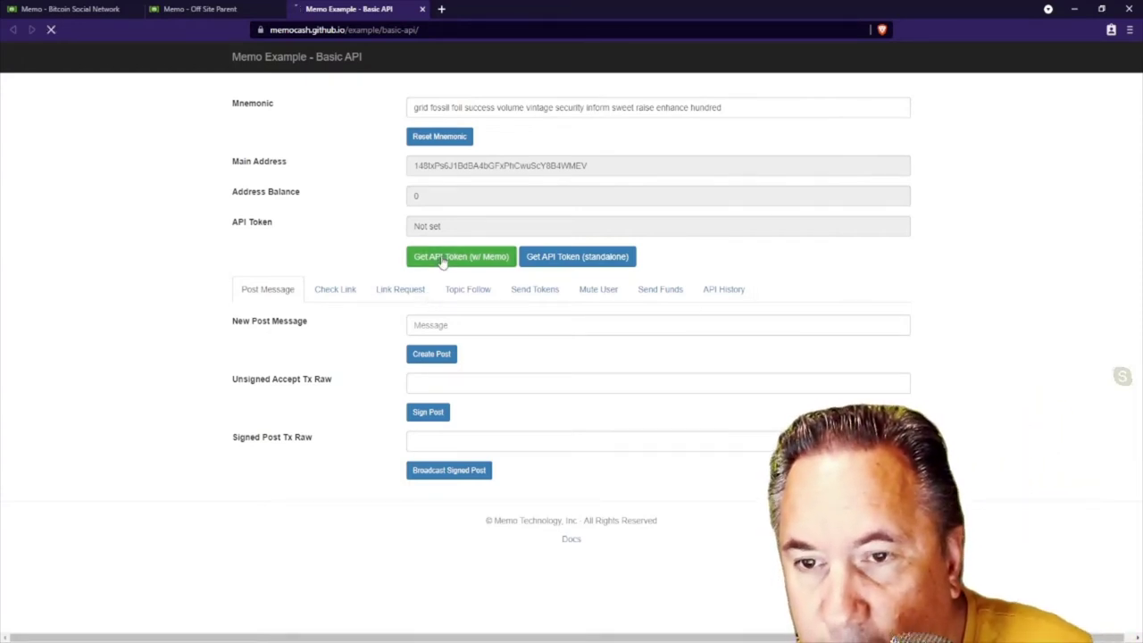
pyautogui.click(423, 316)
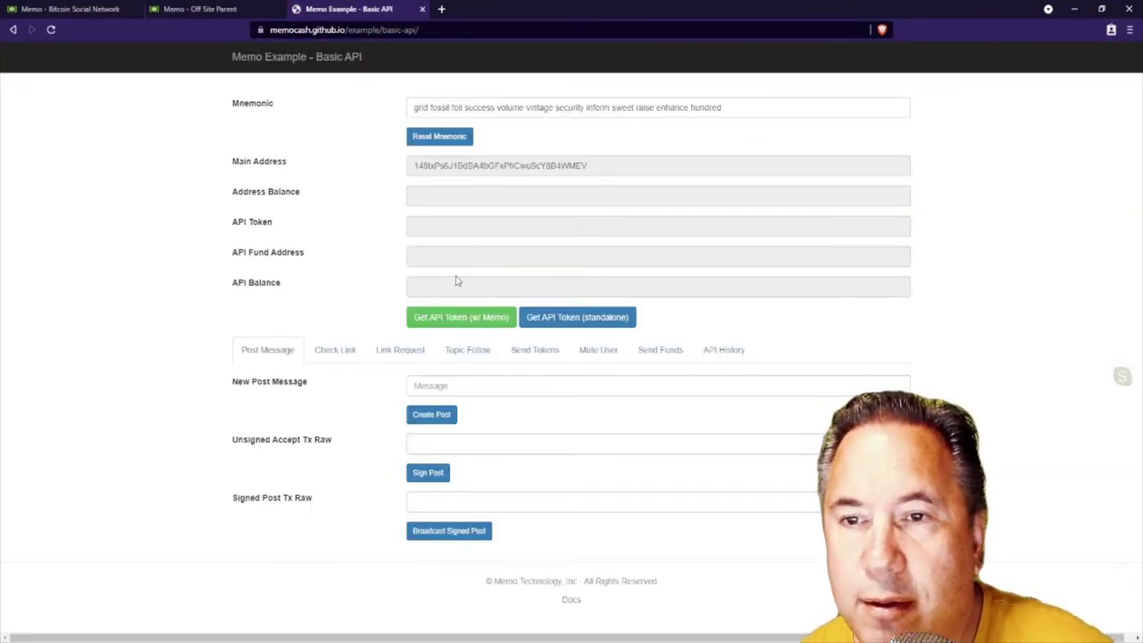
pyautogui.doubleClick(452, 163)
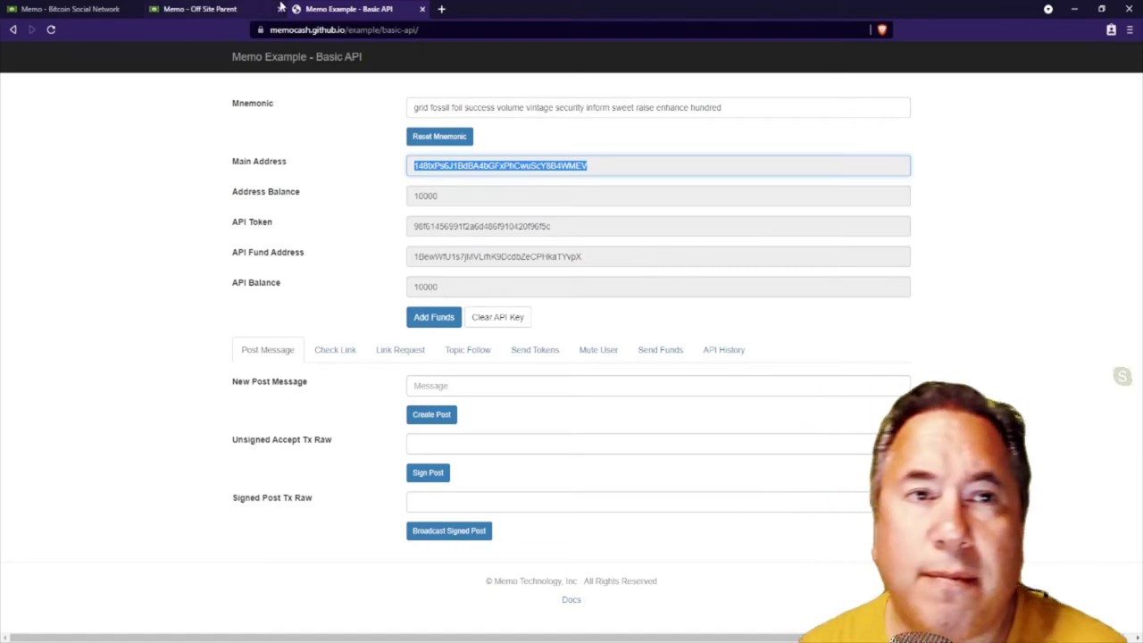
pyautogui.click(168, 9)
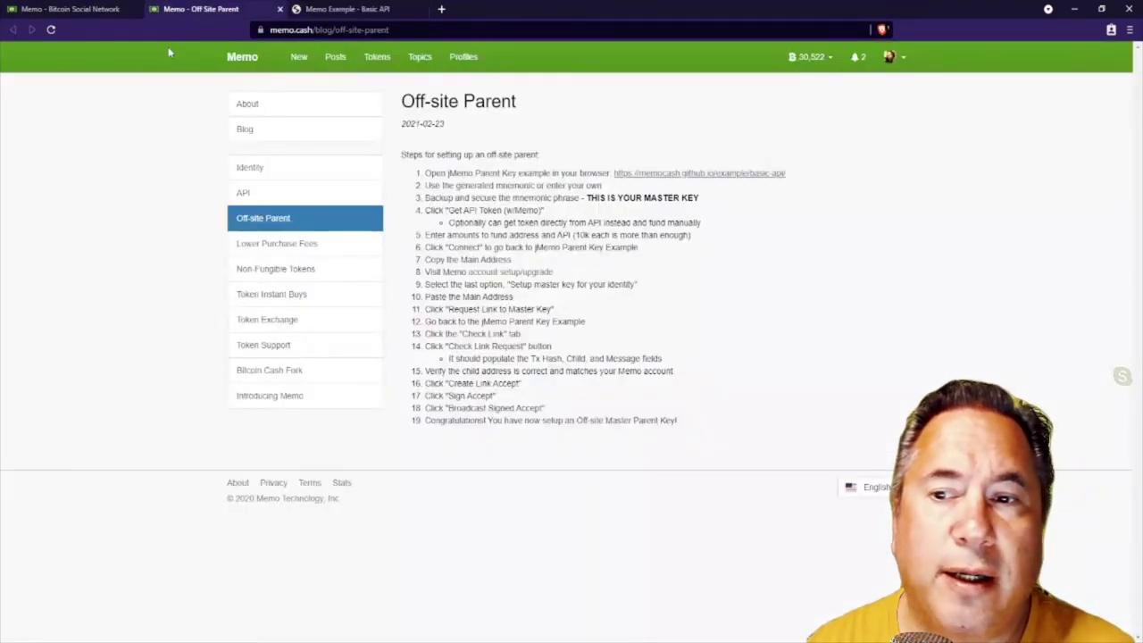
# Step: Paste the main address as Master Address, accept the warning, and request the master key link
pyautogui.click(41, 9)
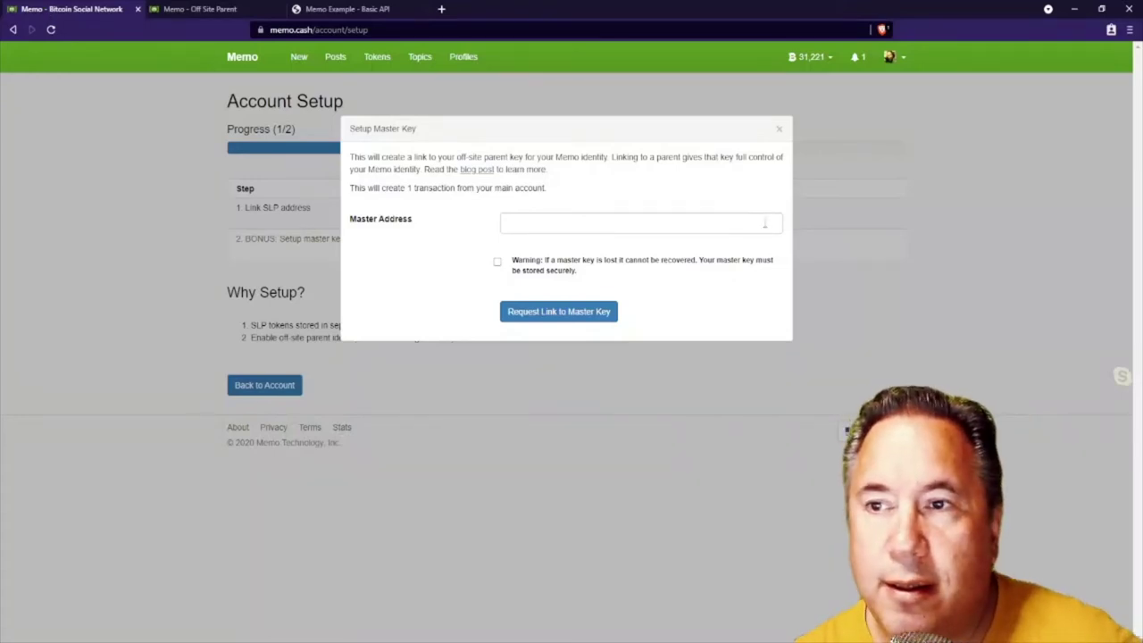
pyautogui.click(539, 225)
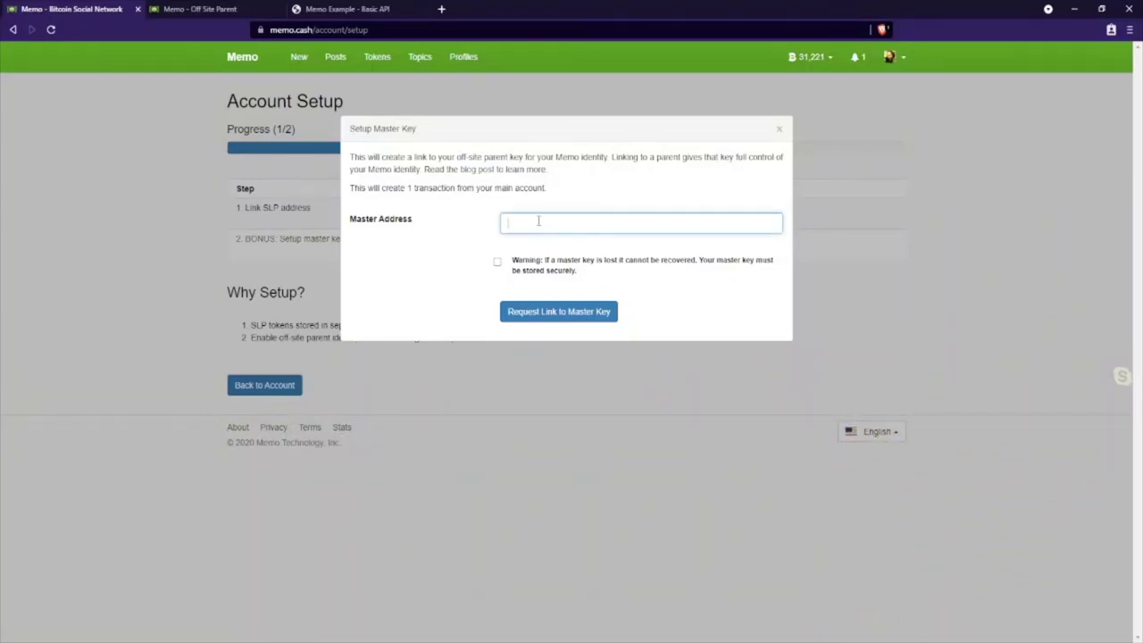
pyautogui.click(498, 262)
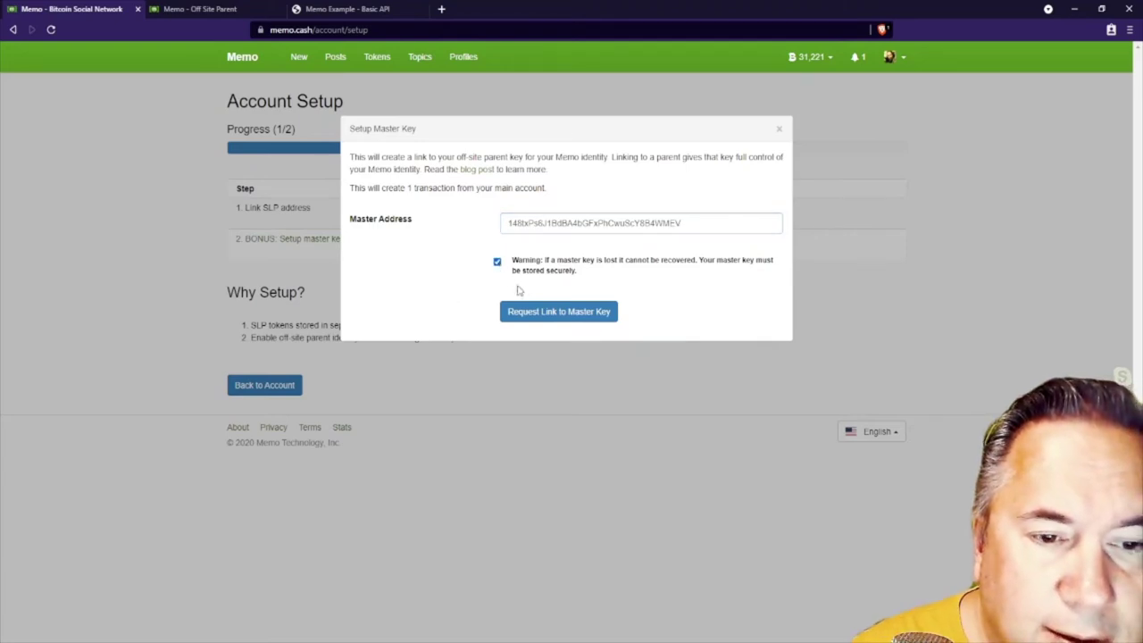
pyautogui.click(551, 312)
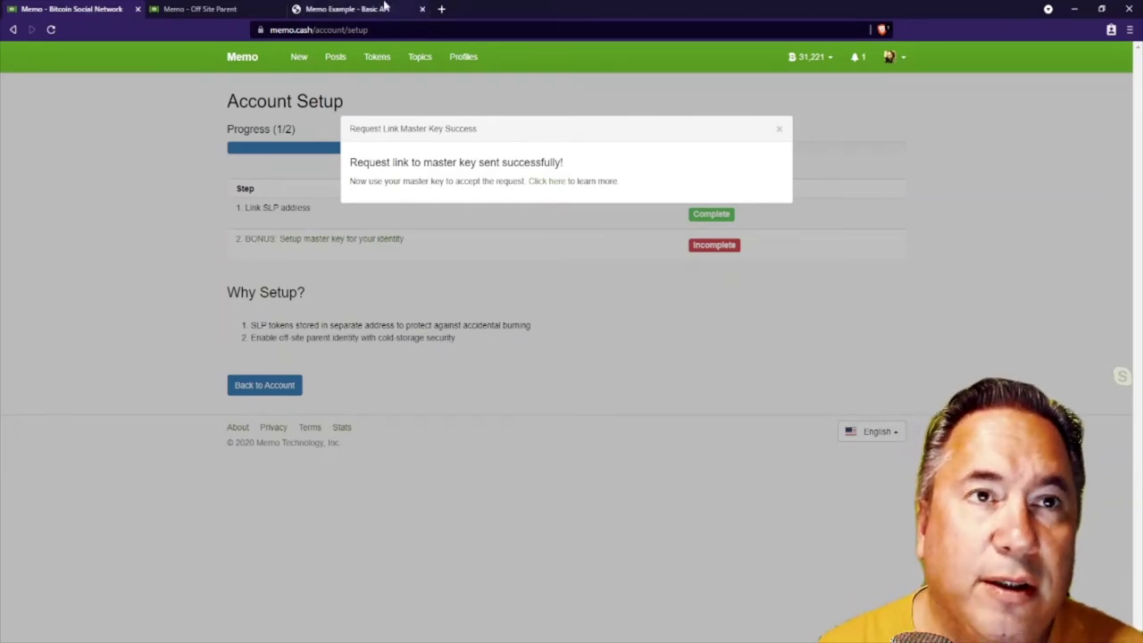
pyautogui.click(315, 8)
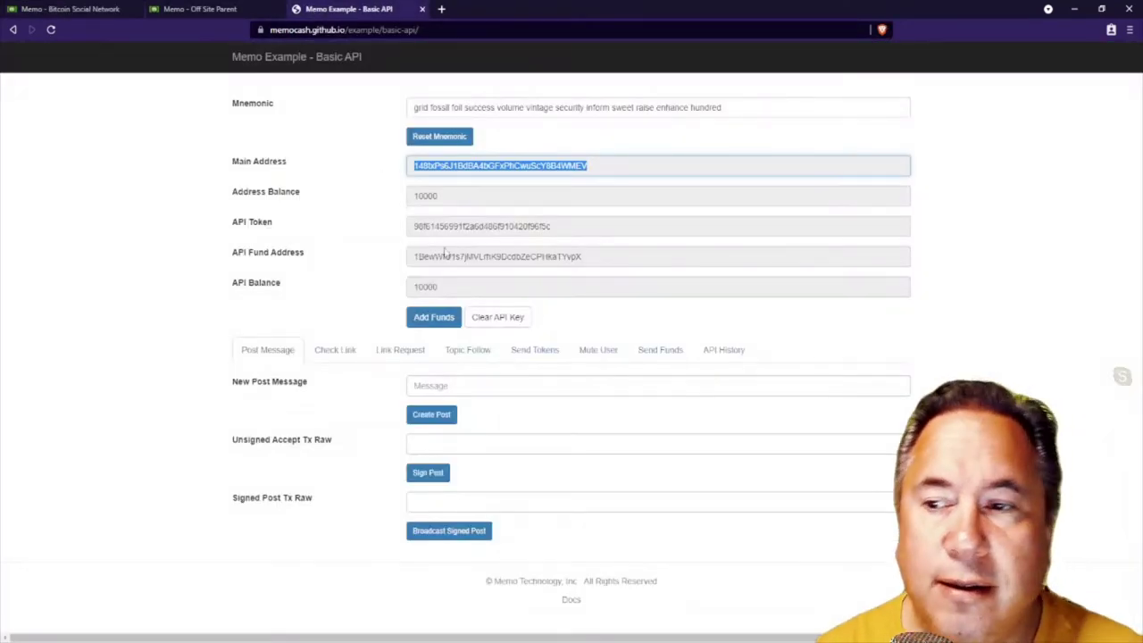
# Step: Check, create, sign and broadcast the link accept, then close the Off-site Parent and API example tabs
pyautogui.click(338, 351)
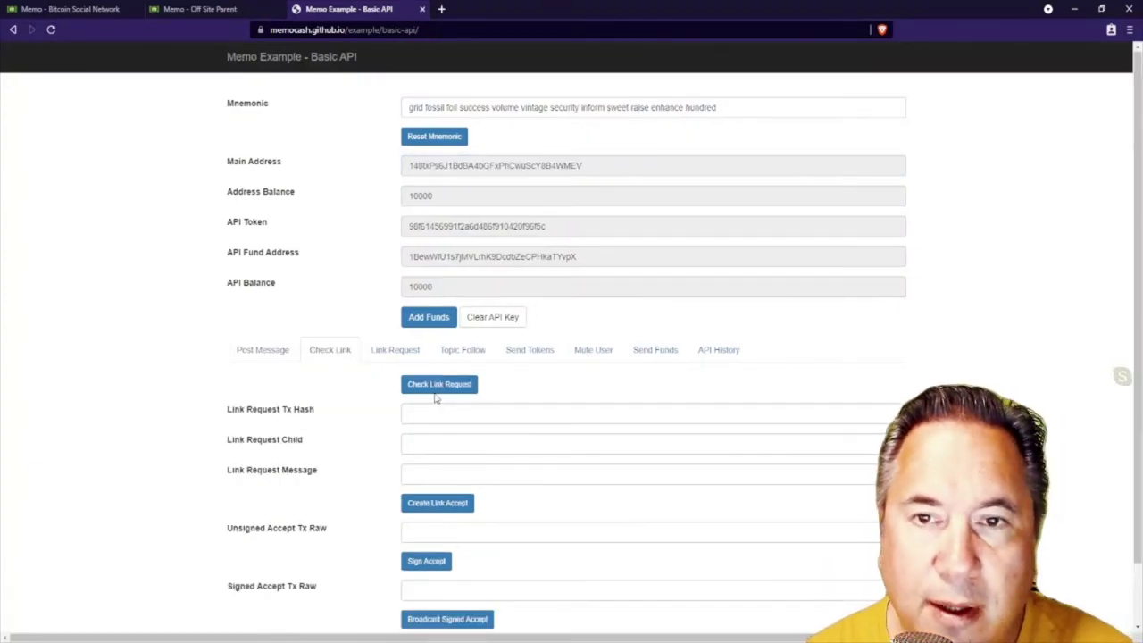
pyautogui.click(437, 388)
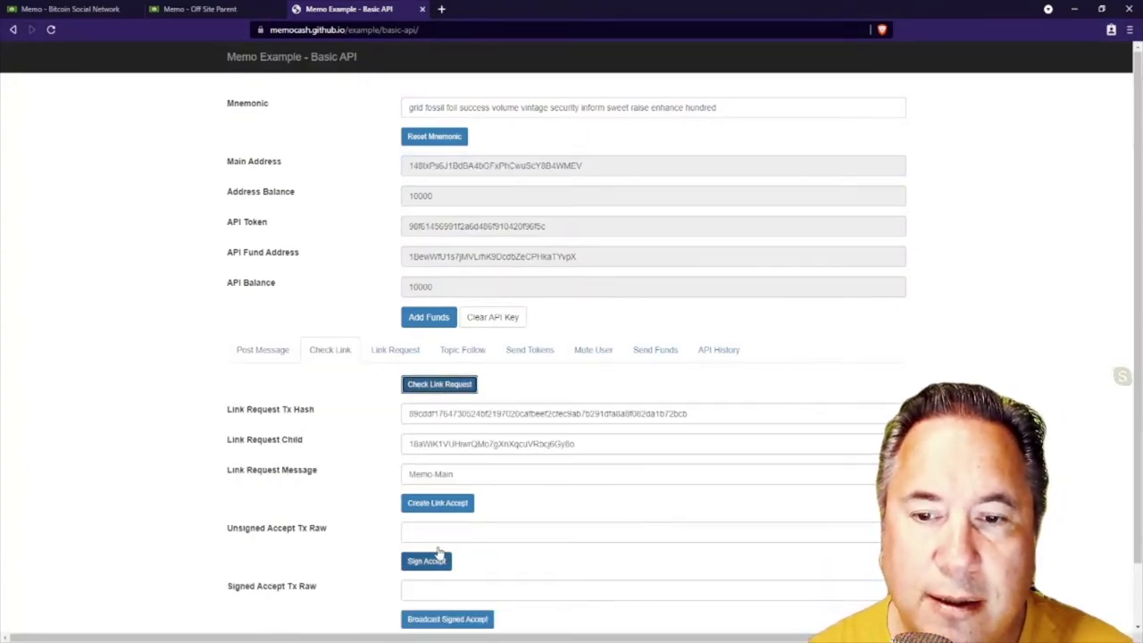
pyautogui.click(436, 502)
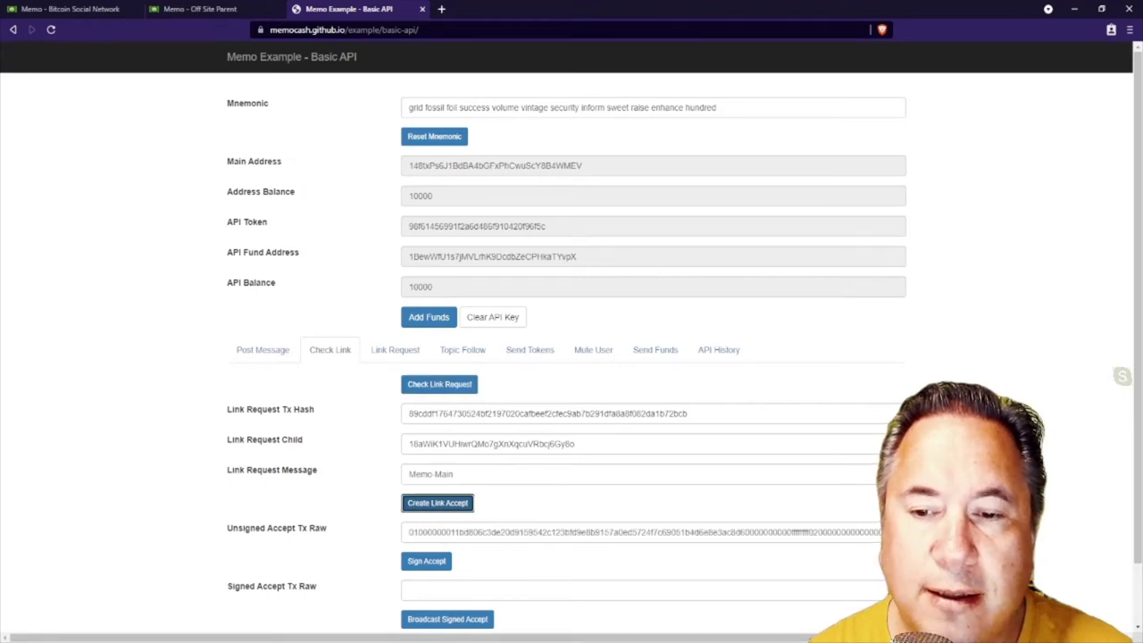
pyautogui.click(419, 561)
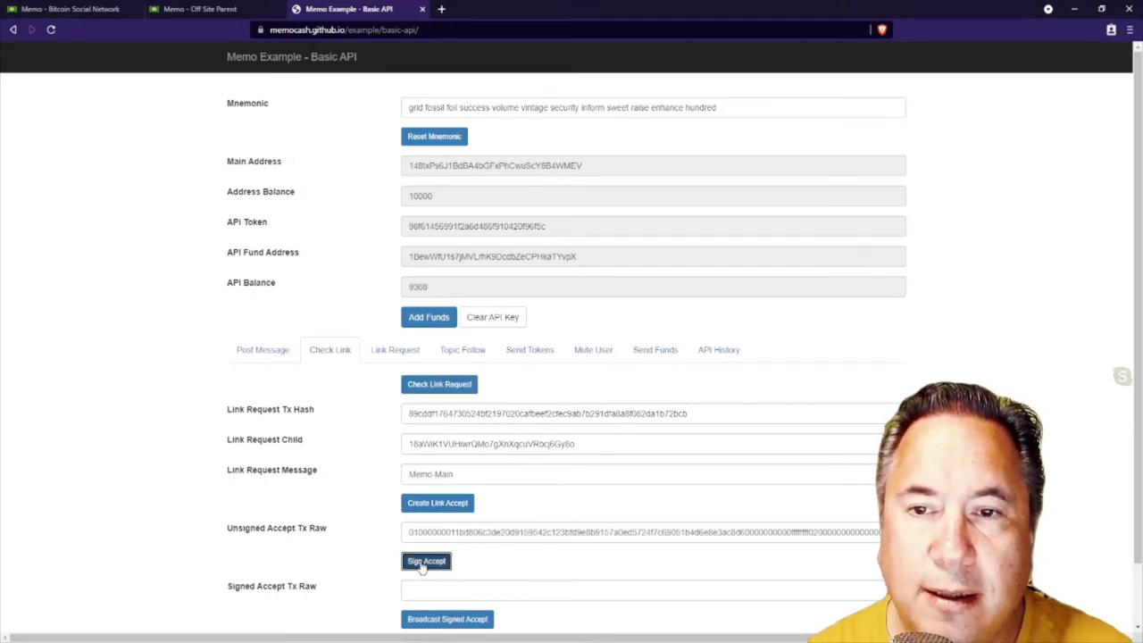
pyautogui.click(441, 616)
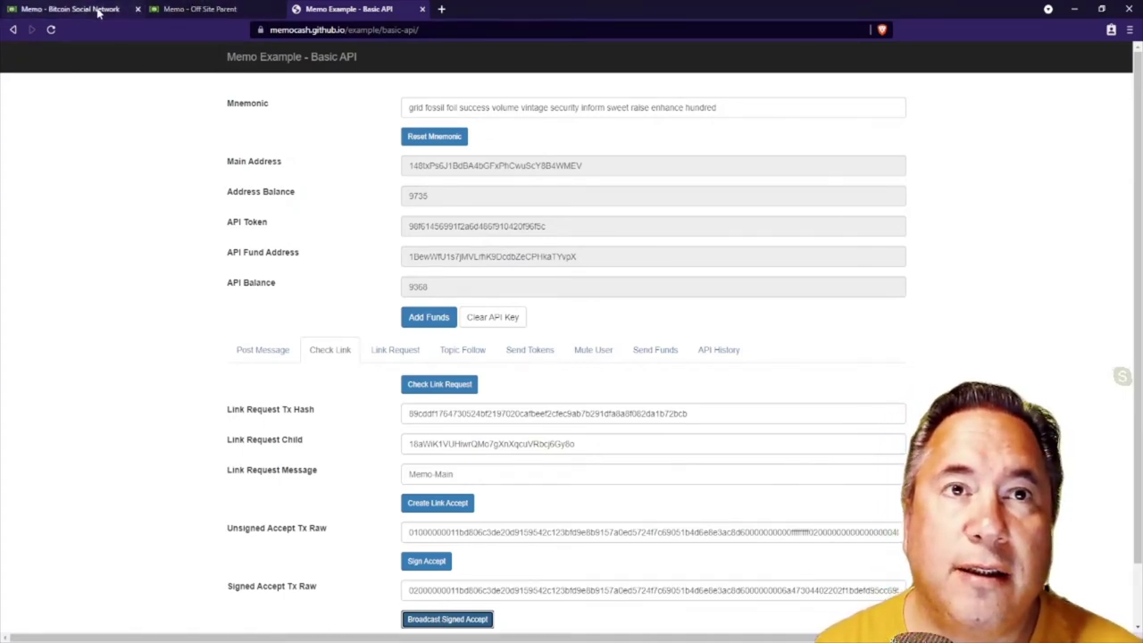
pyautogui.click(279, 12)
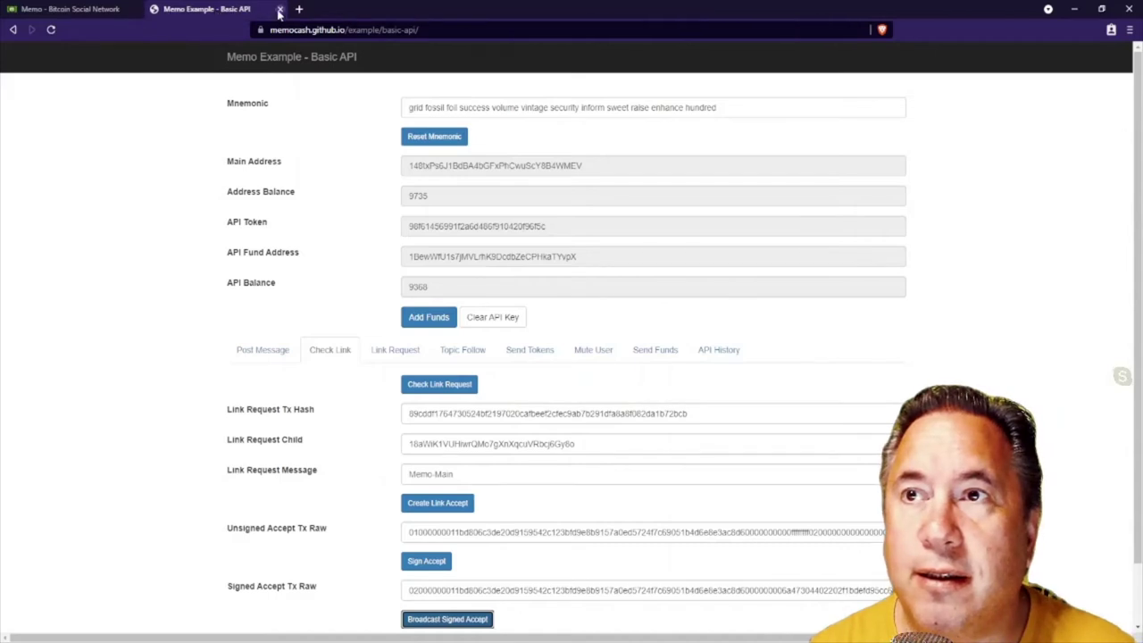
pyautogui.click(280, 12)
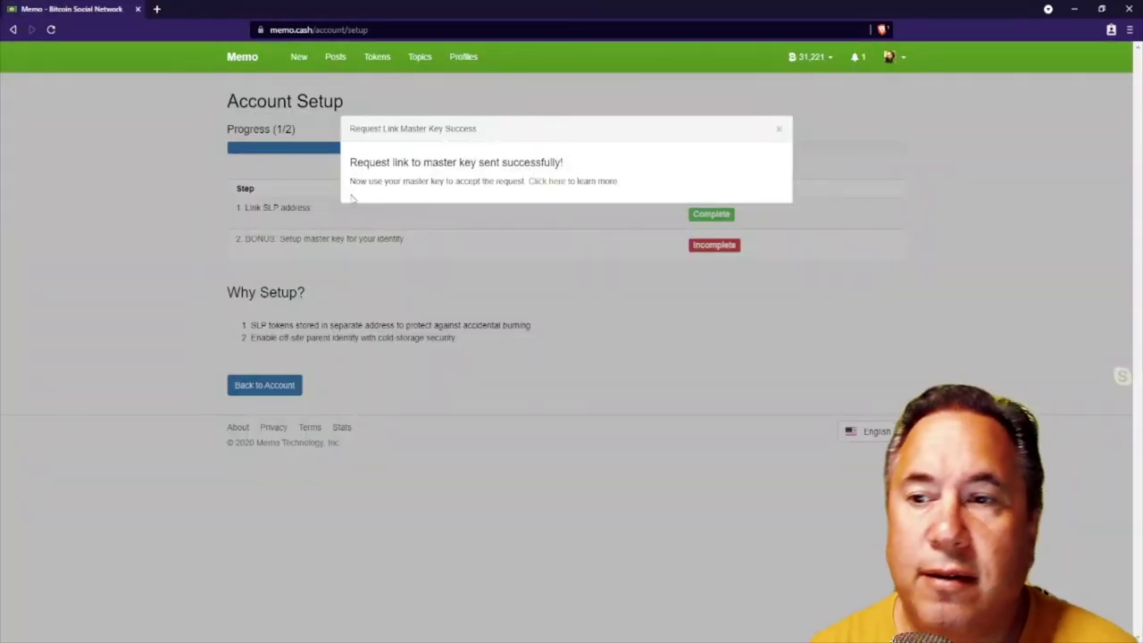
# Step: Create a Normal token with ticker and name supertoken, 10 initial tokens and 3 decimals
pyautogui.click(172, 136)
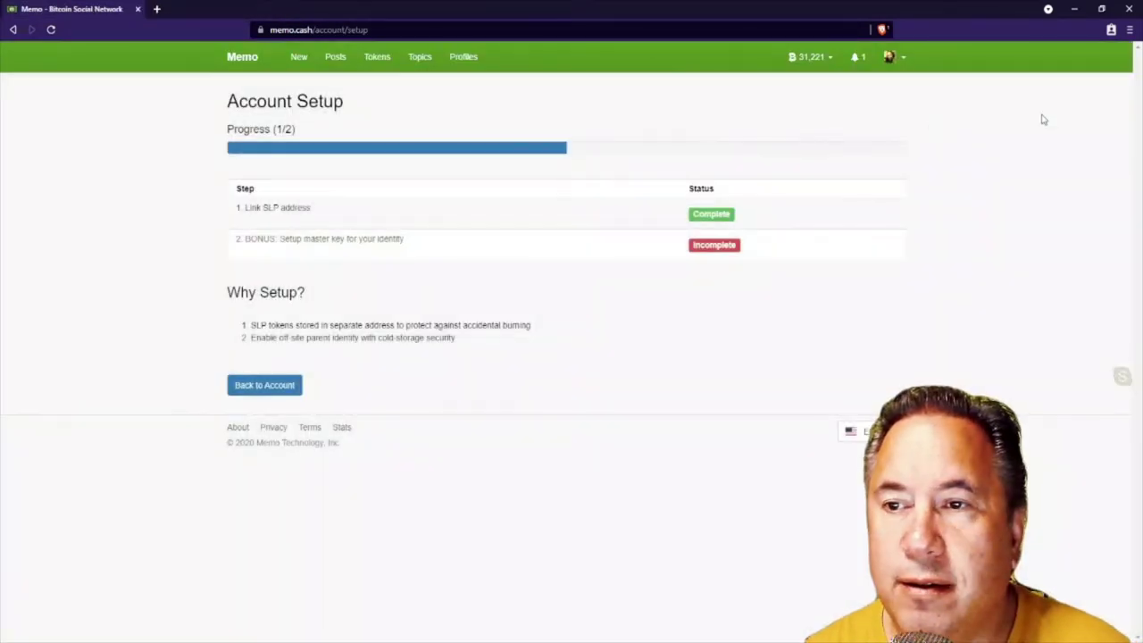
pyautogui.click(378, 57)
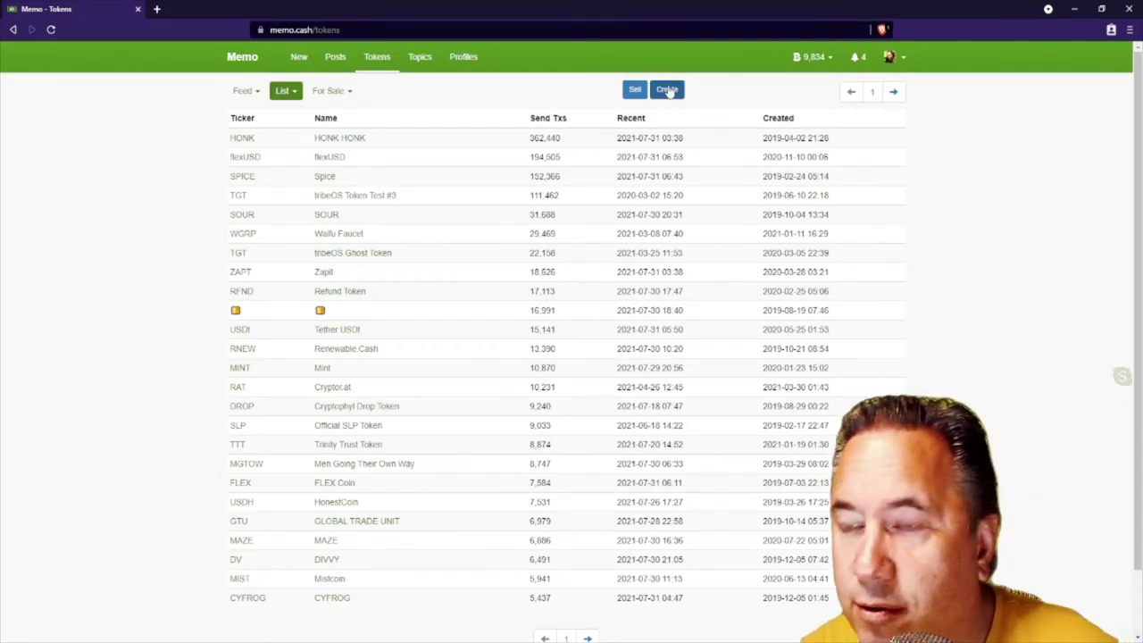
pyautogui.click(667, 89)
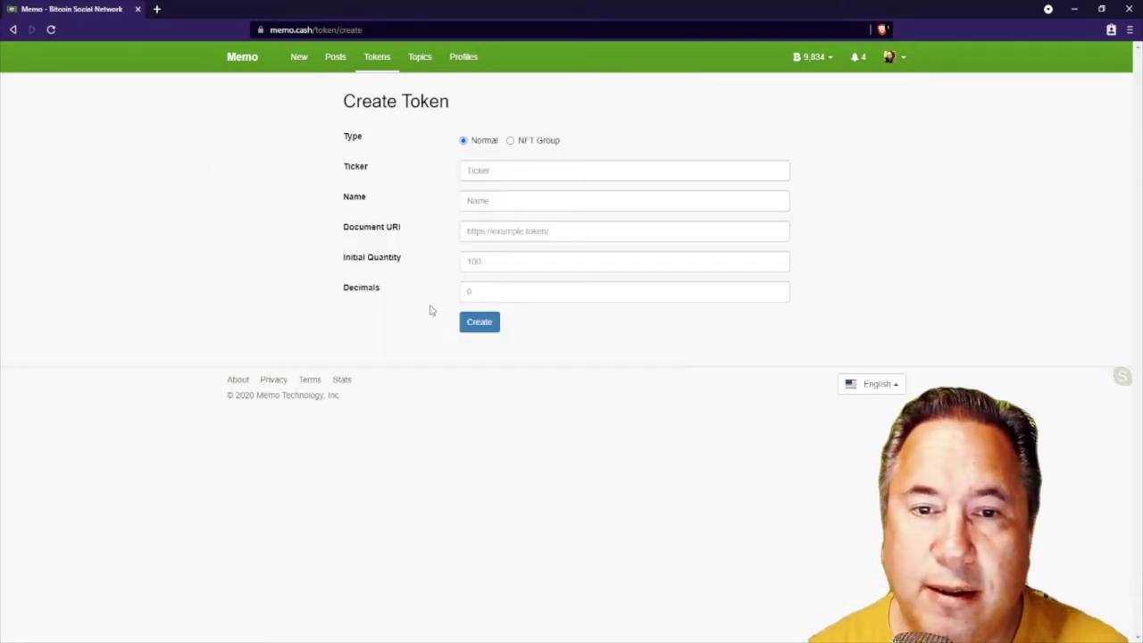
pyautogui.click(495, 170)
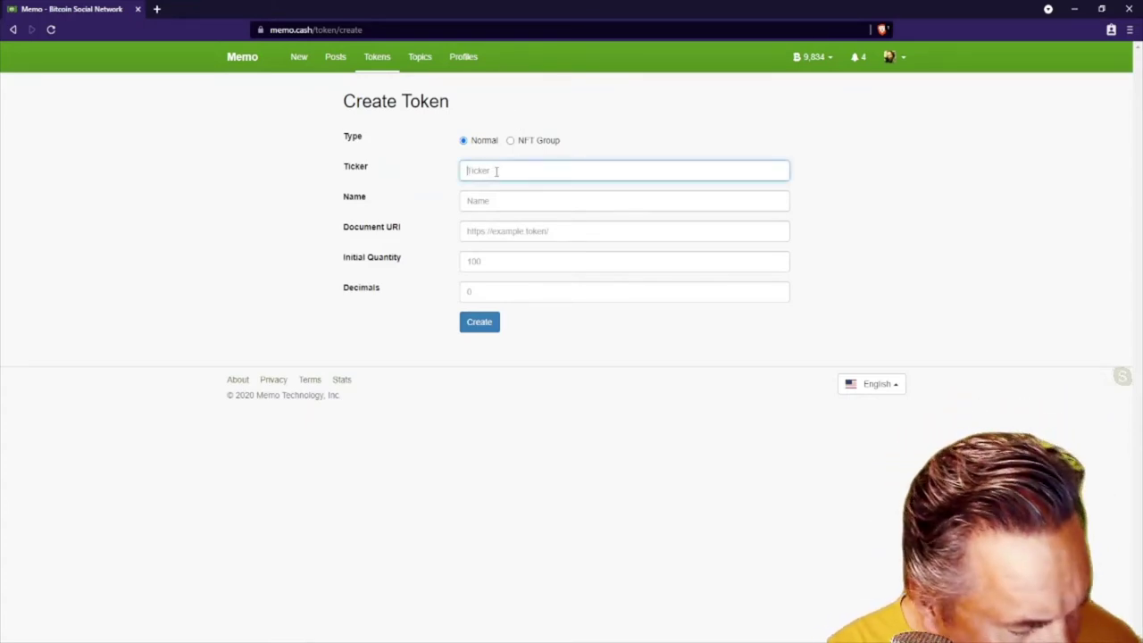
pyautogui.write('supertoken')
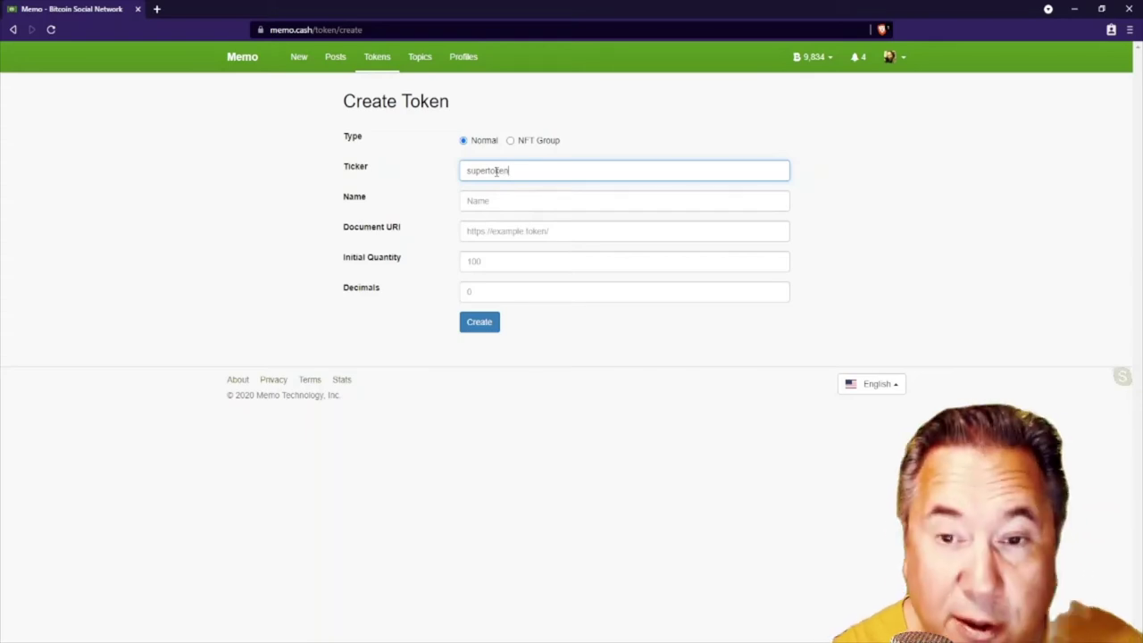
pyautogui.click(492, 202)
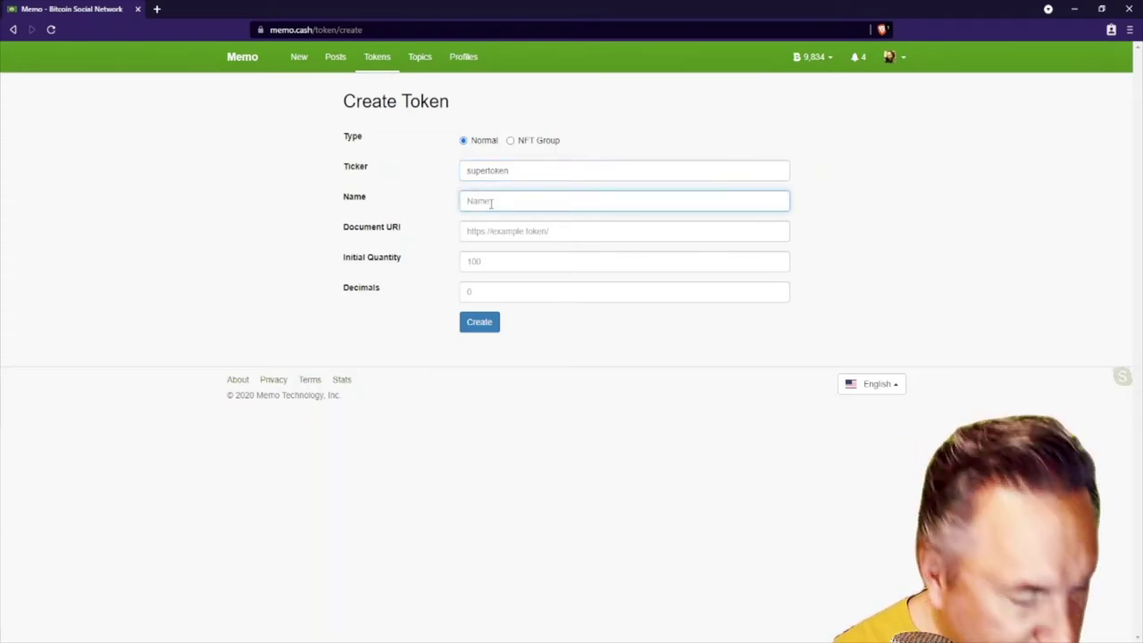
pyautogui.write('S')
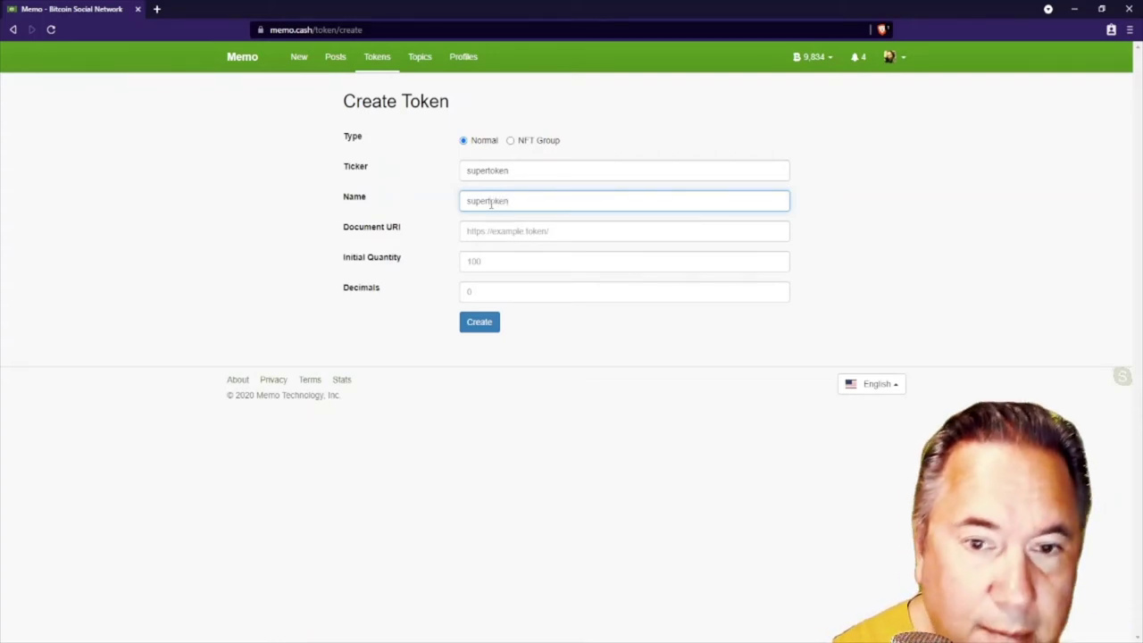
pyautogui.click(485, 258)
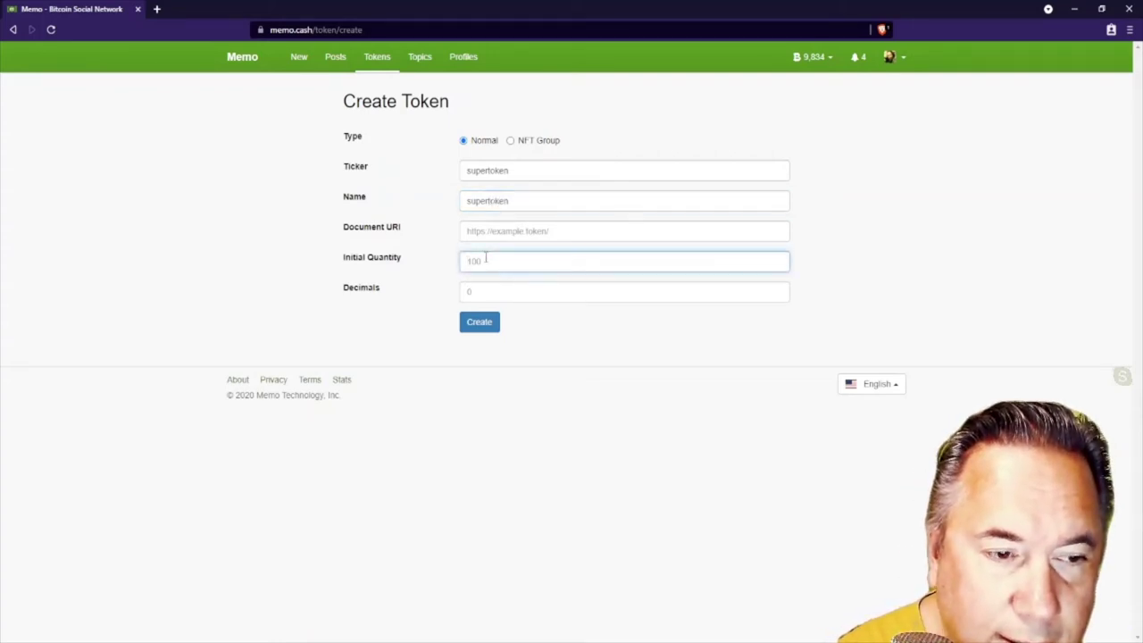
pyautogui.write('1')
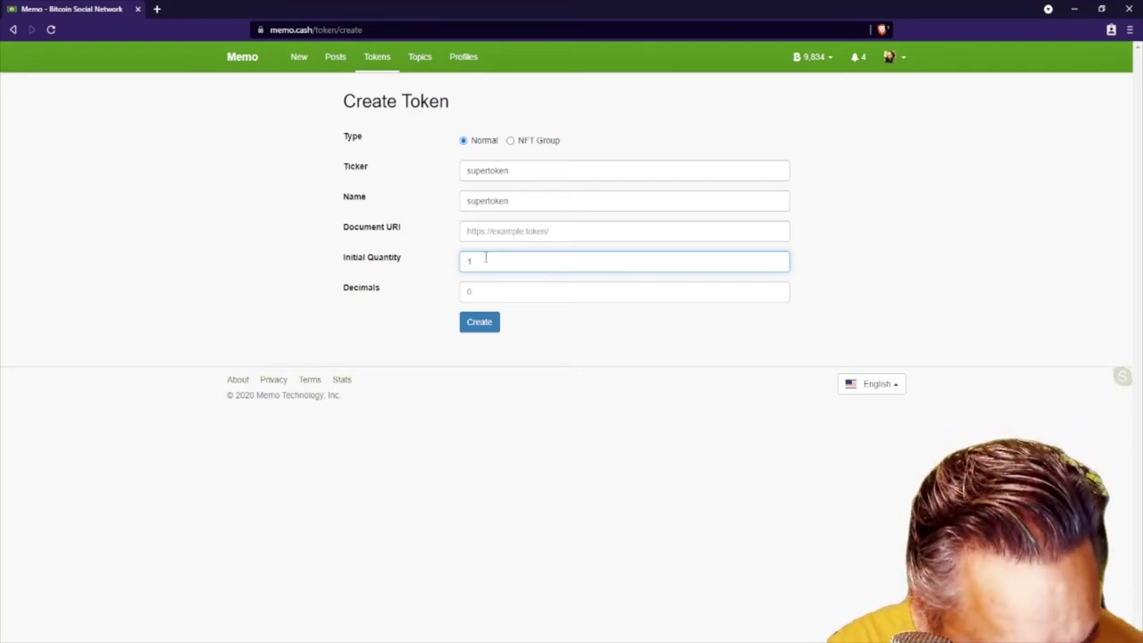
pyautogui.write('0')
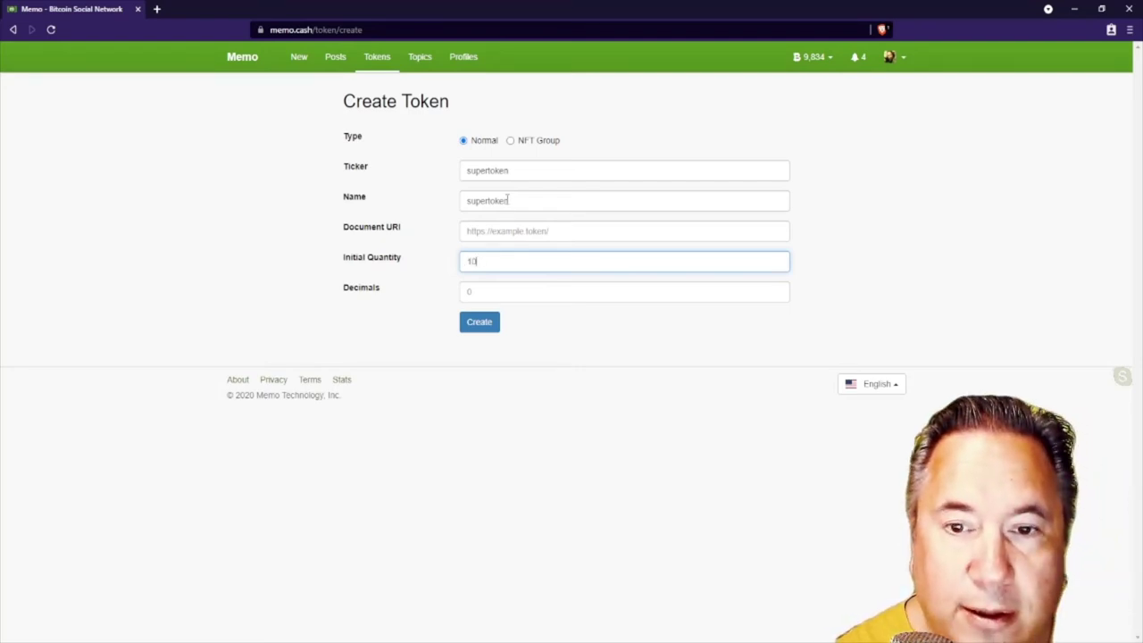
pyautogui.click(480, 286)
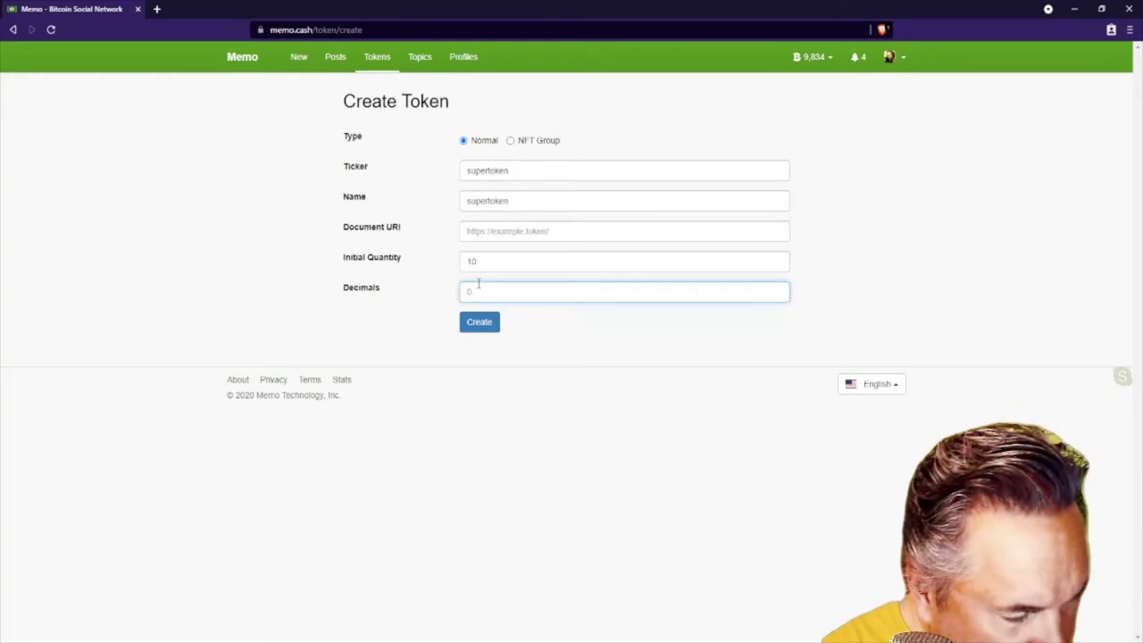
pyautogui.click(475, 329)
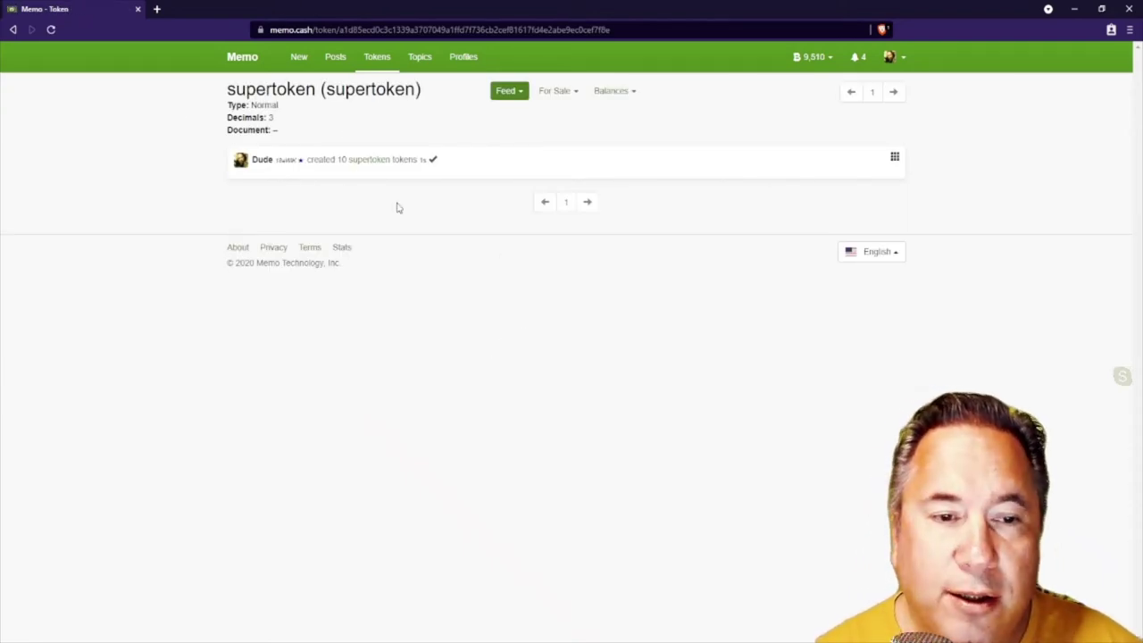
# Step: Tip the Hello world post 4 supertoken
pyautogui.click(335, 61)
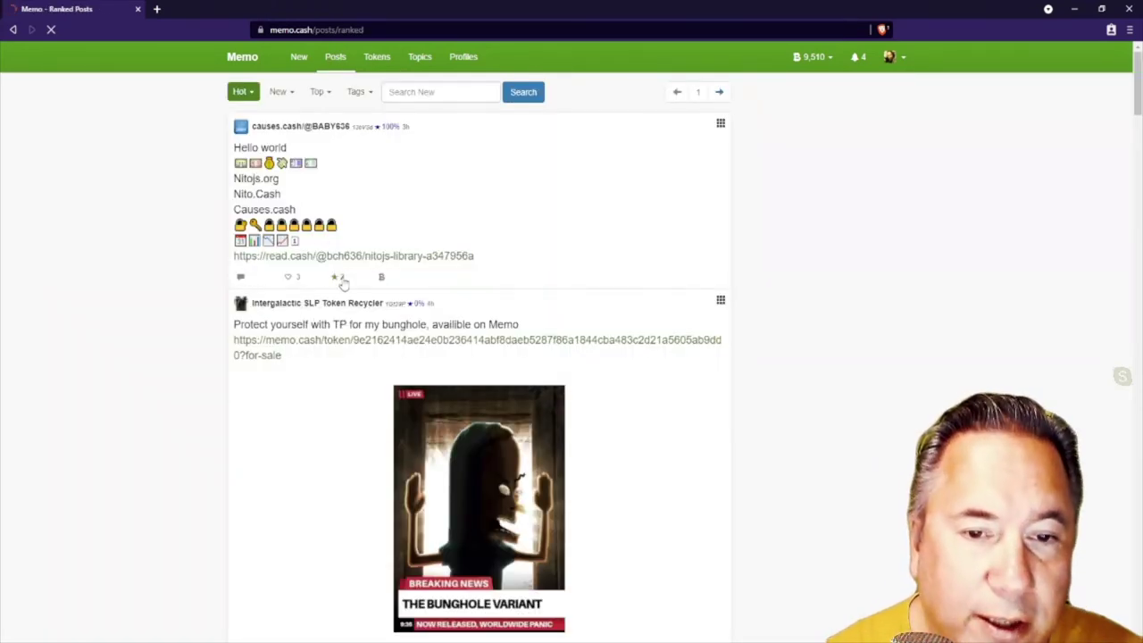
pyautogui.click(337, 277)
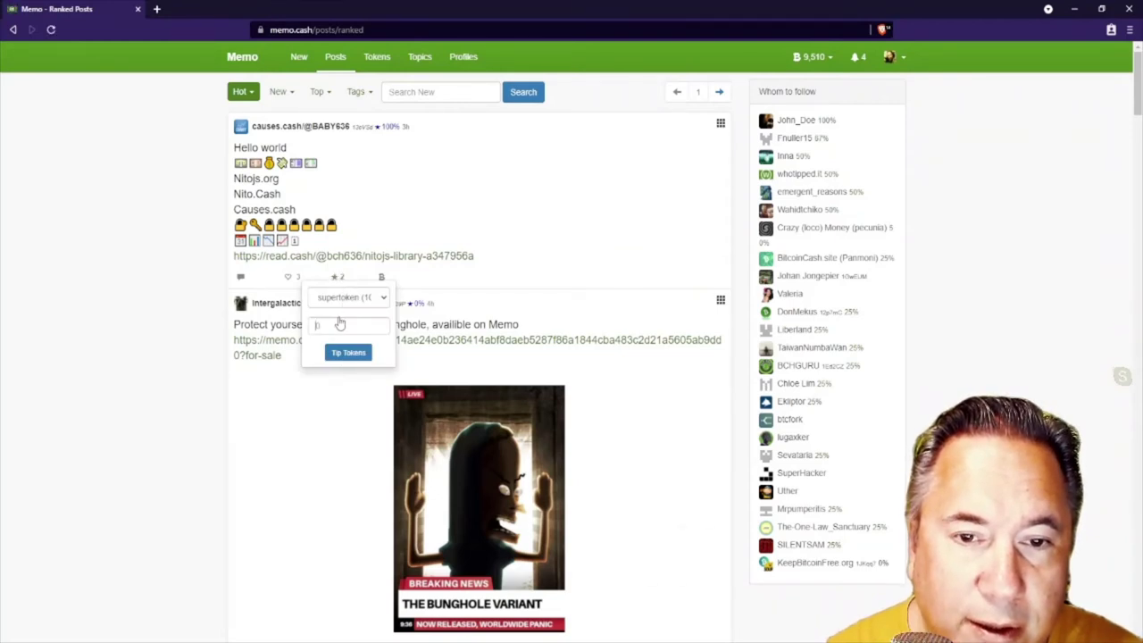
pyautogui.click(340, 323)
pyautogui.write('4')
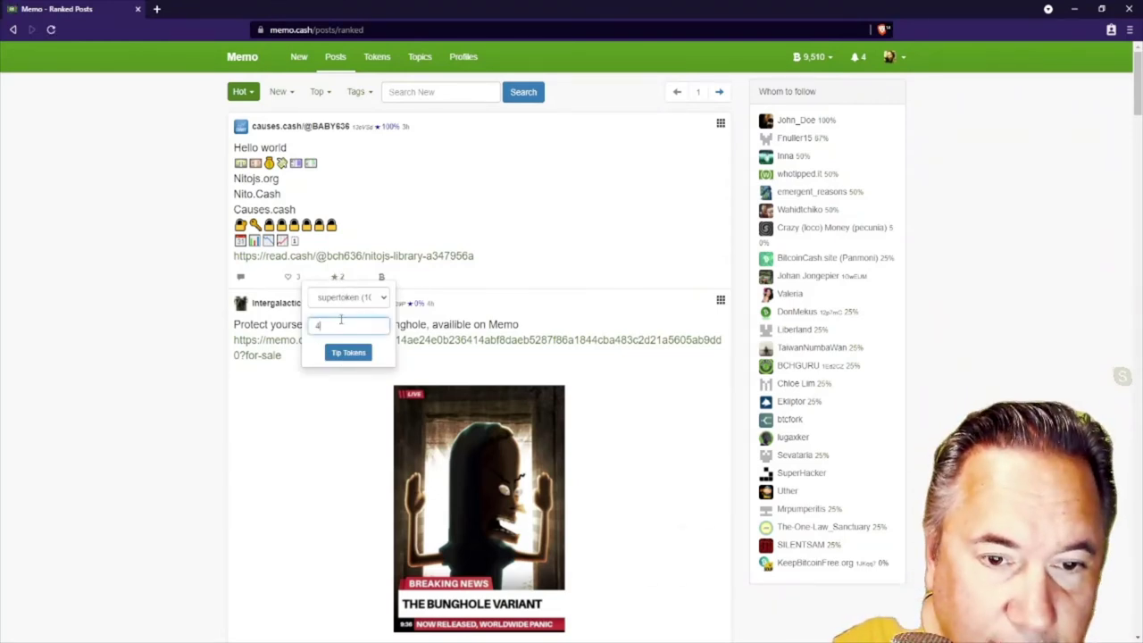
pyautogui.click(345, 351)
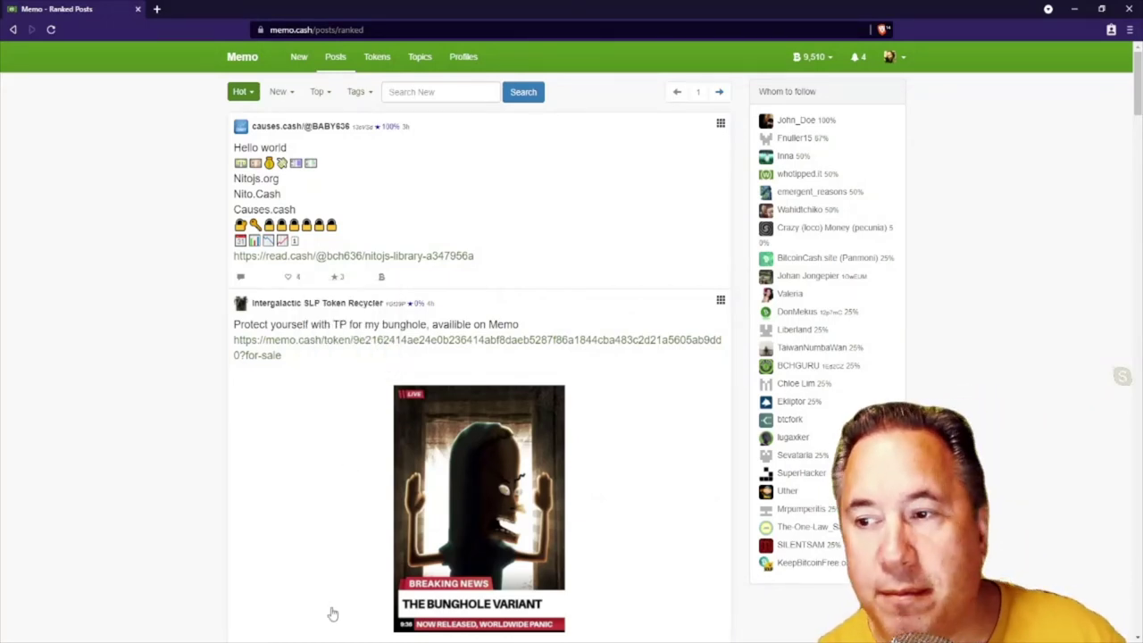
# Step: Tip the TP-for-sale post 3 supertoken
pyautogui.scroll(-1, 358, 582)
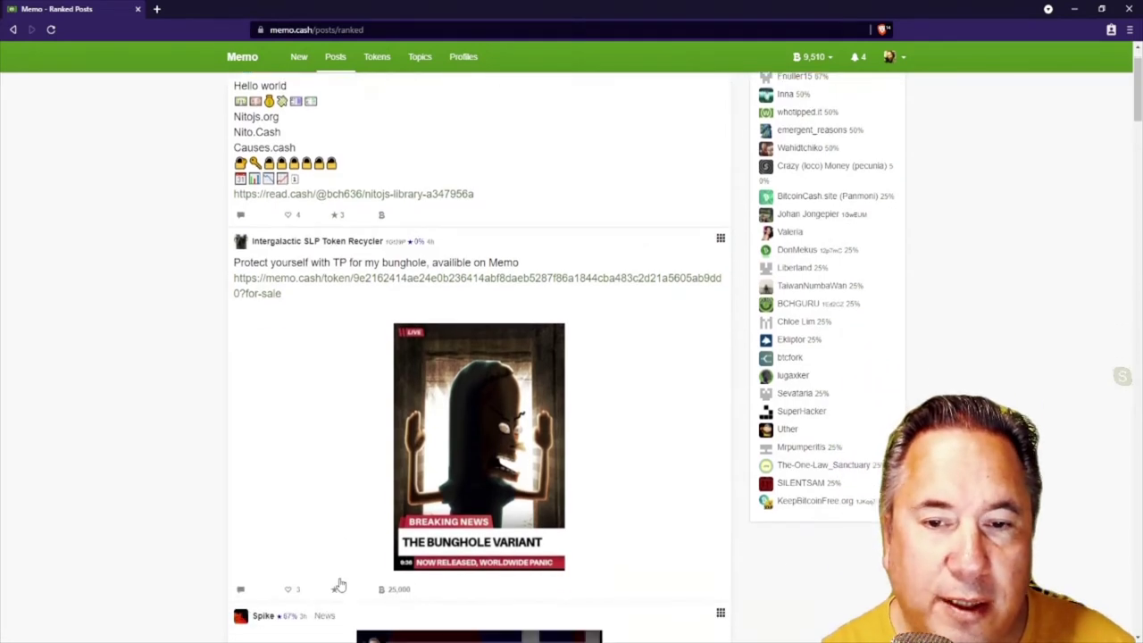
pyautogui.click(334, 591)
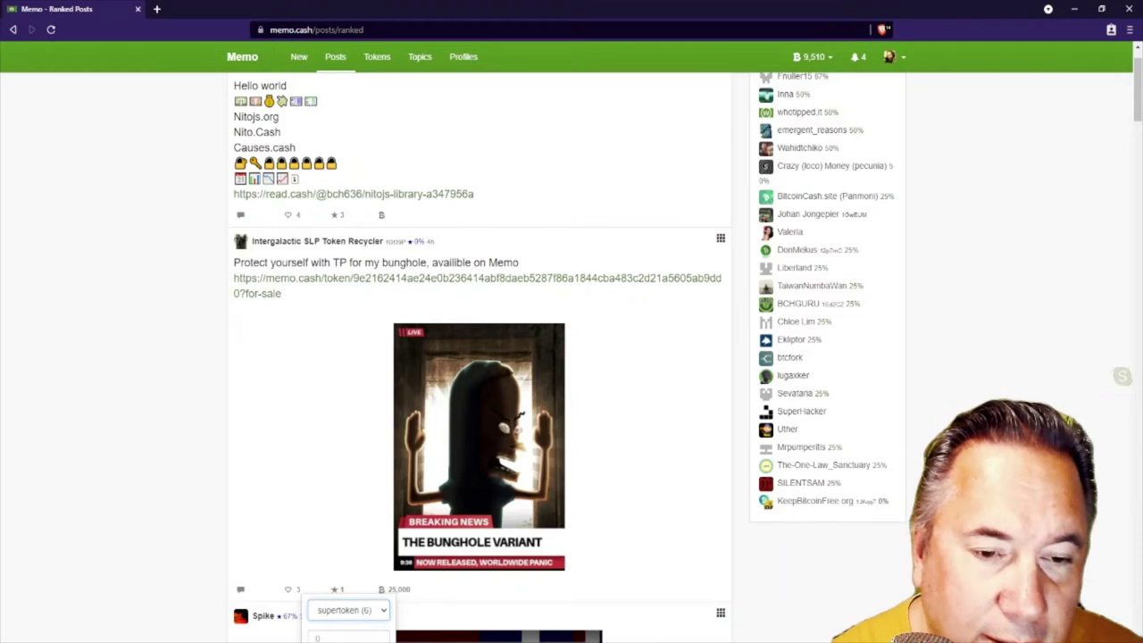
pyautogui.scroll(-2, 368, 600)
pyautogui.click(337, 514)
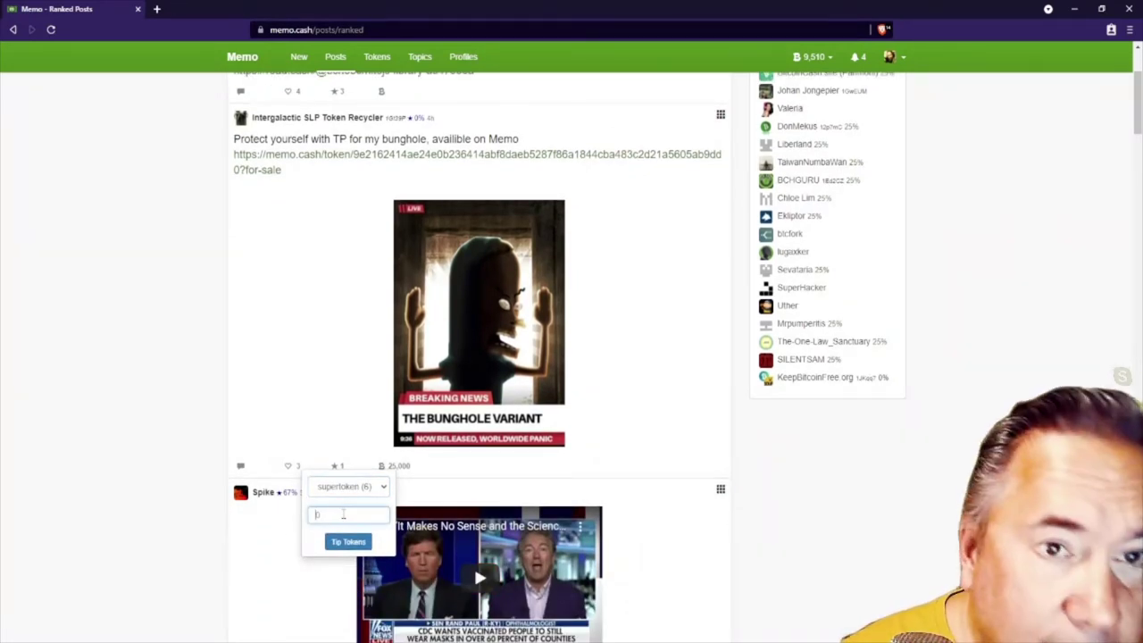
pyautogui.write('3')
pyautogui.click(349, 542)
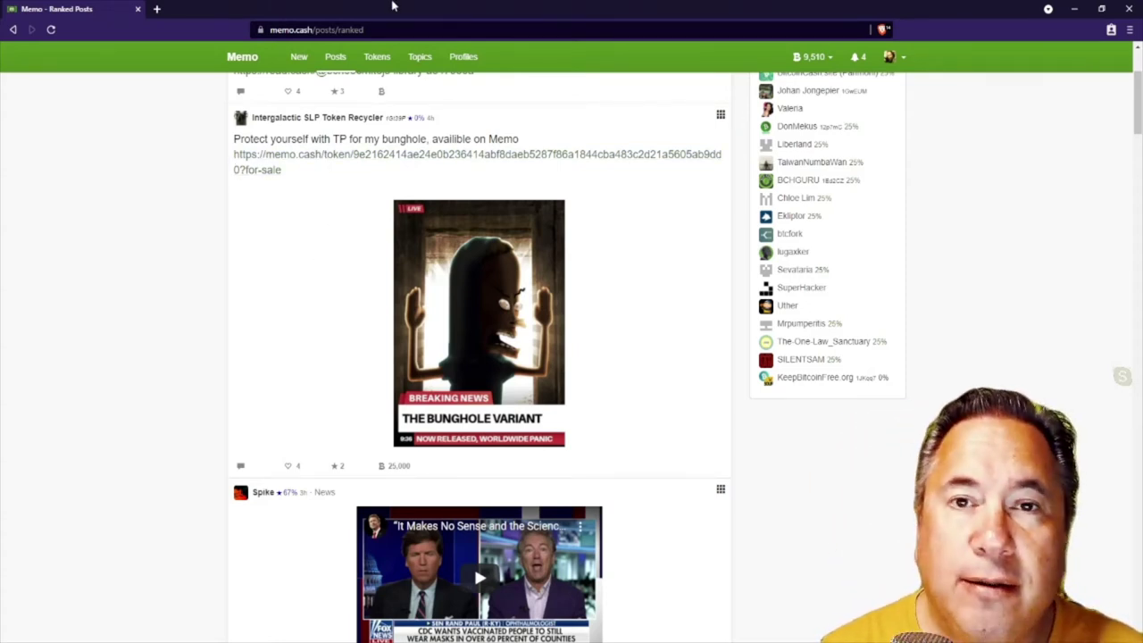
pyautogui.click(376, 57)
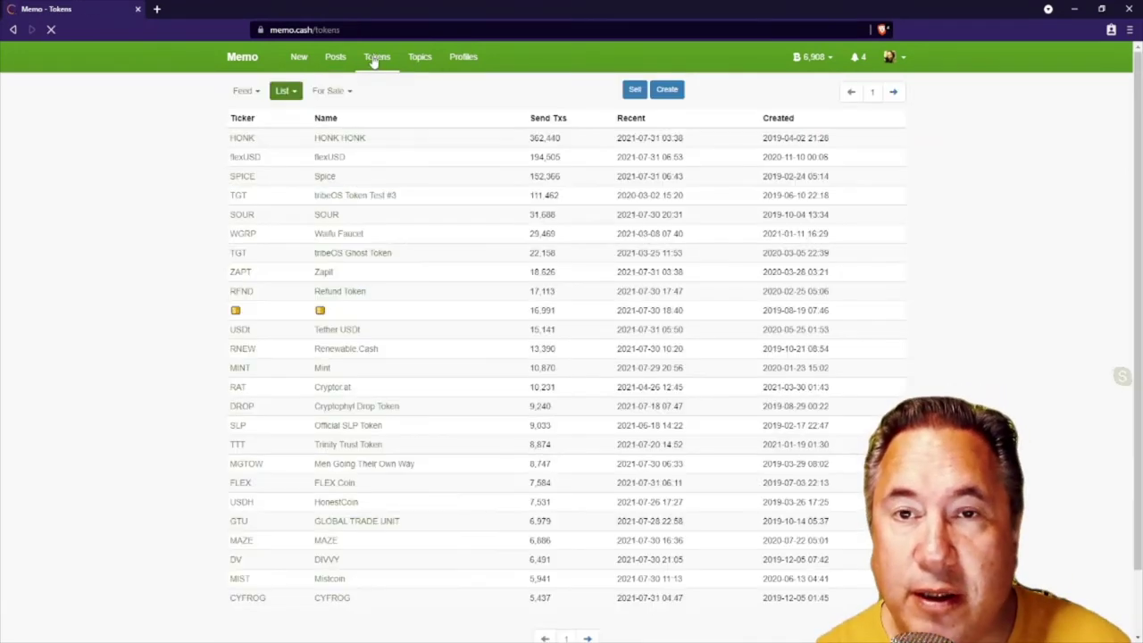
# Step: List 3 supertoken for sale at 10000 satoshis per token, 30000 in total
pyautogui.click(634, 90)
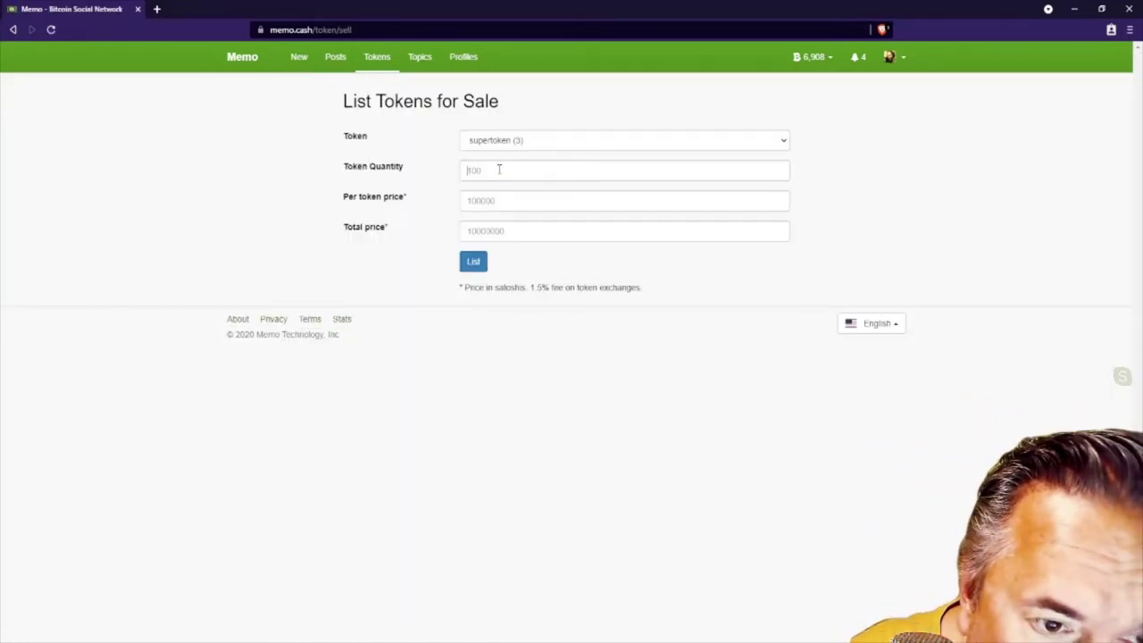
pyautogui.click(499, 170)
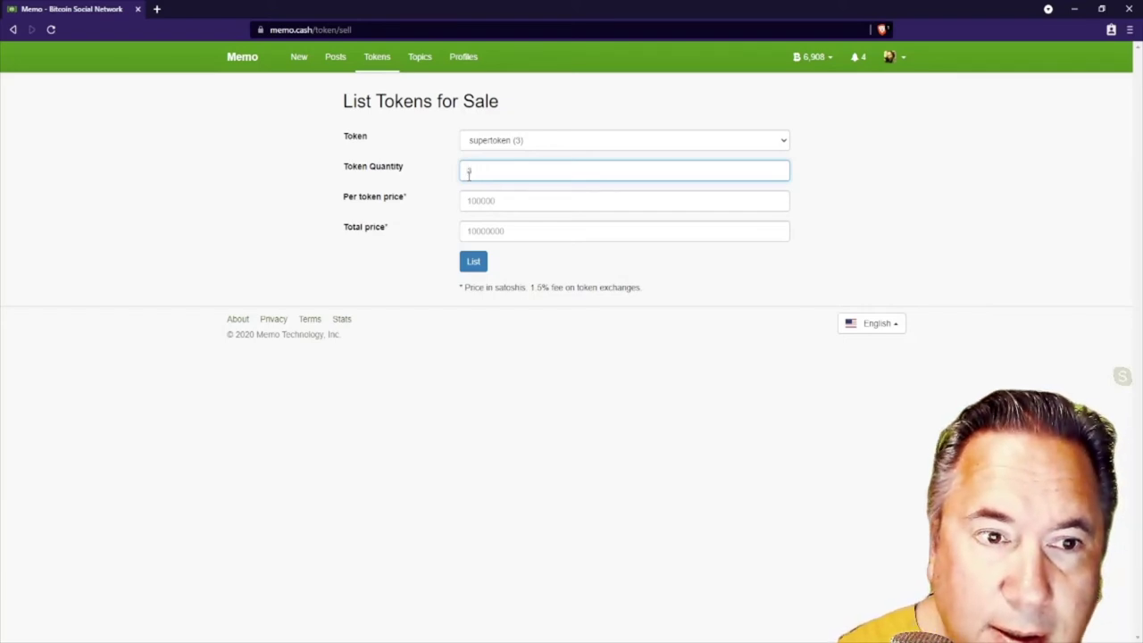
pyautogui.click(477, 201)
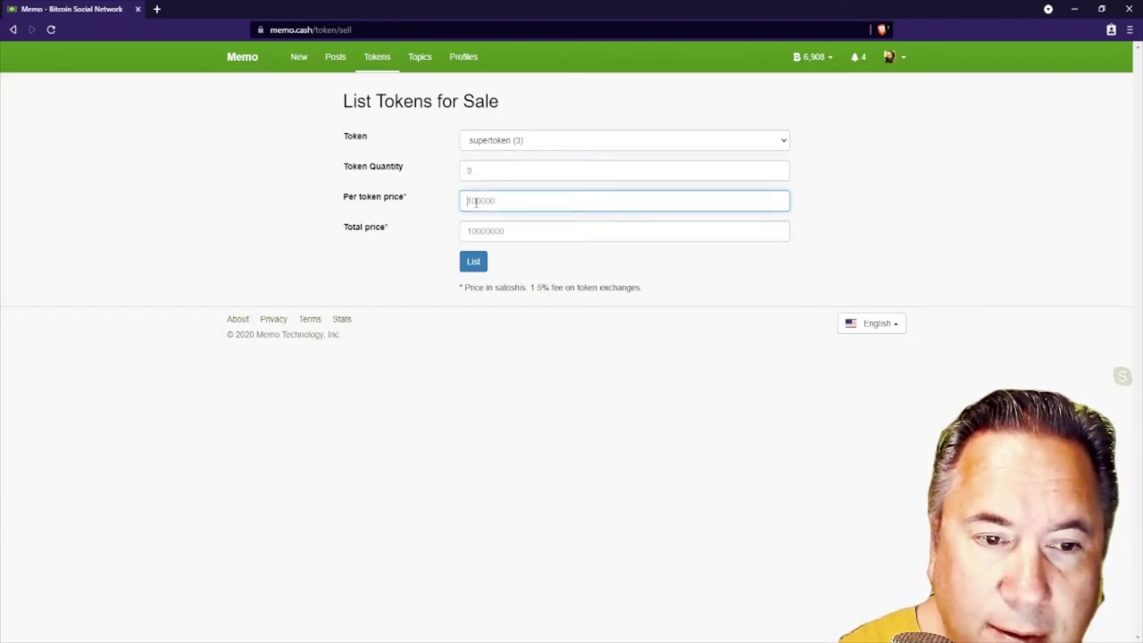
pyautogui.write('1')
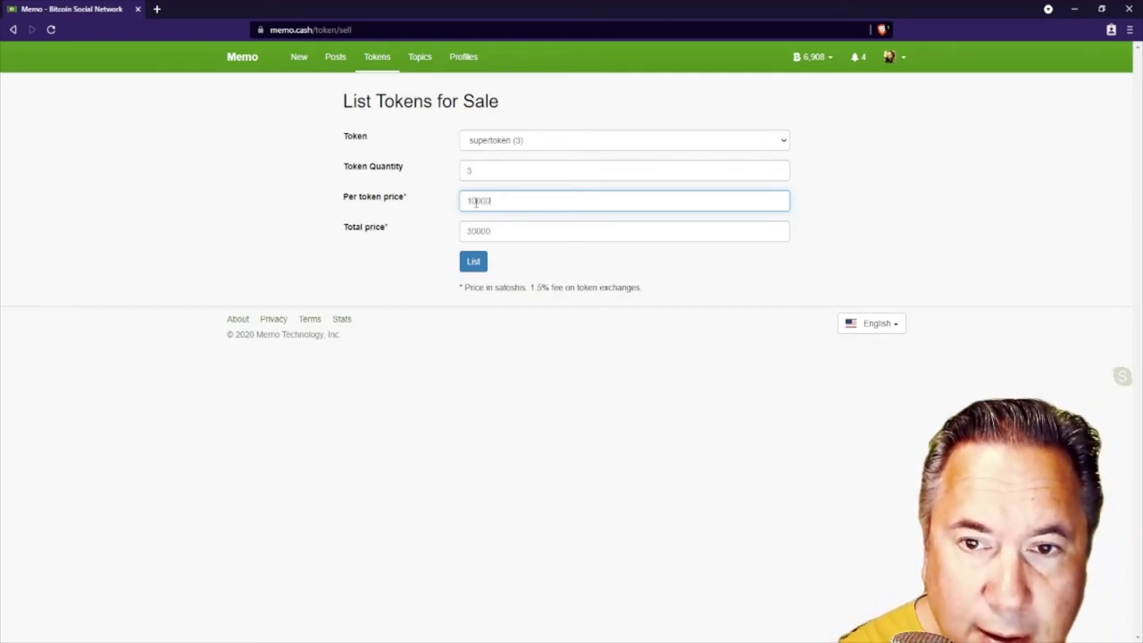
pyautogui.write('0000')
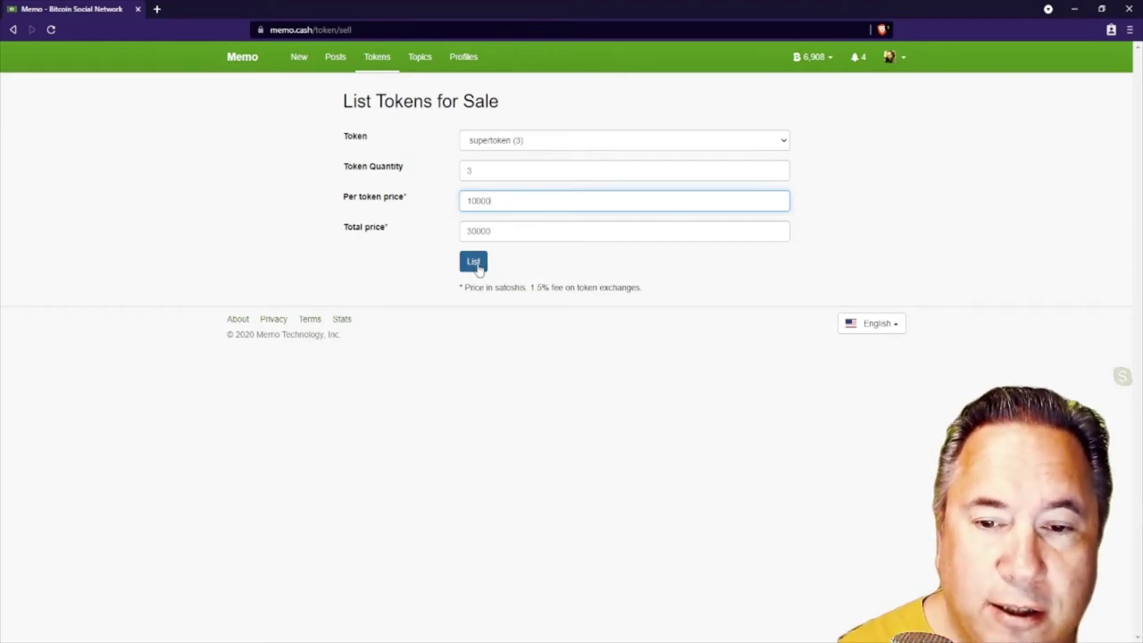
pyautogui.click(474, 265)
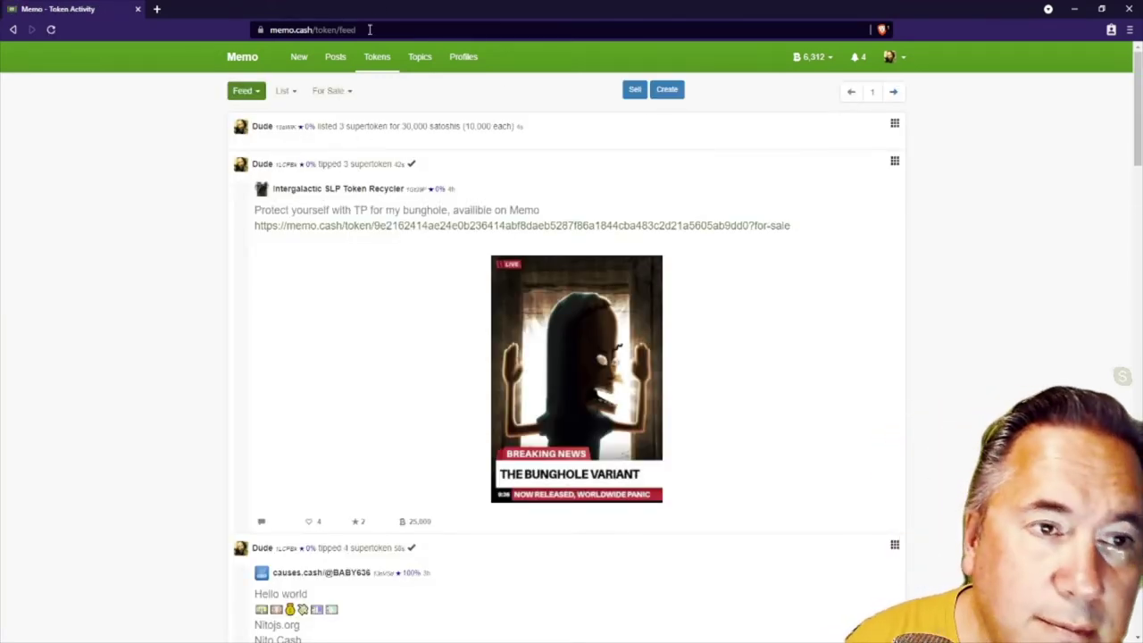
# Step: View the supertoken for-sale listing and copy its page address
pyautogui.click(369, 130)
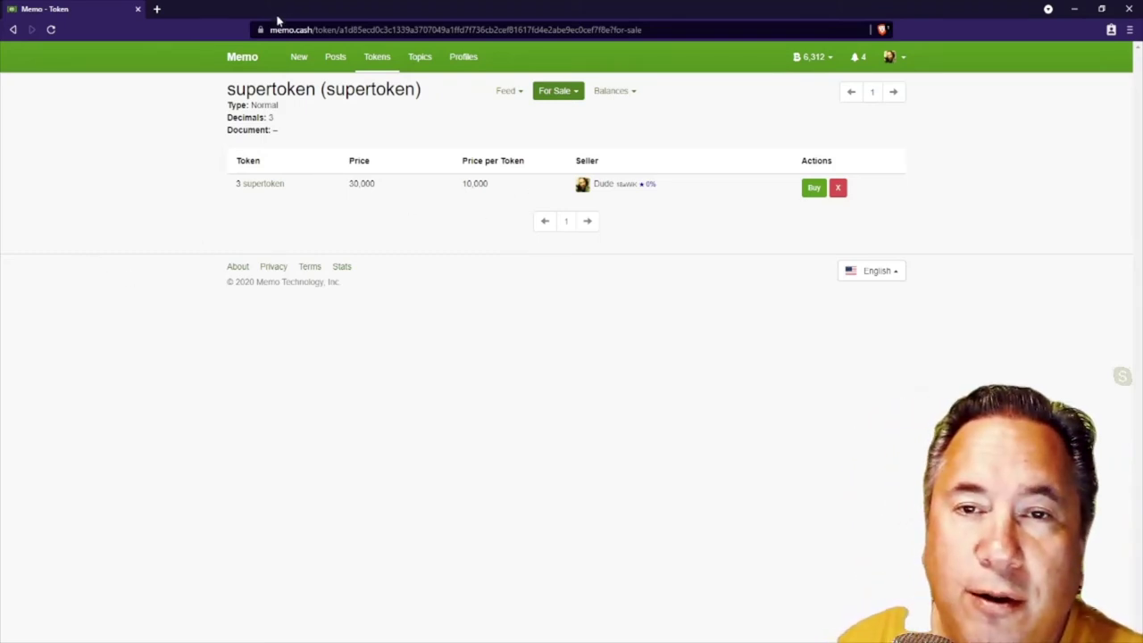
pyautogui.click(306, 31)
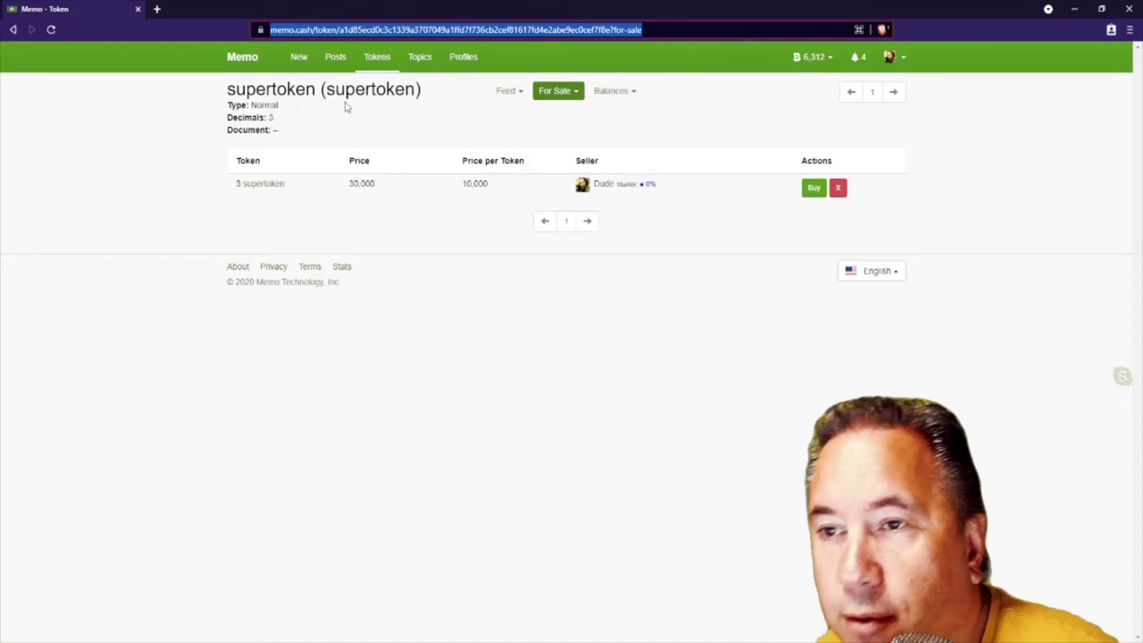
pyautogui.click(299, 58)
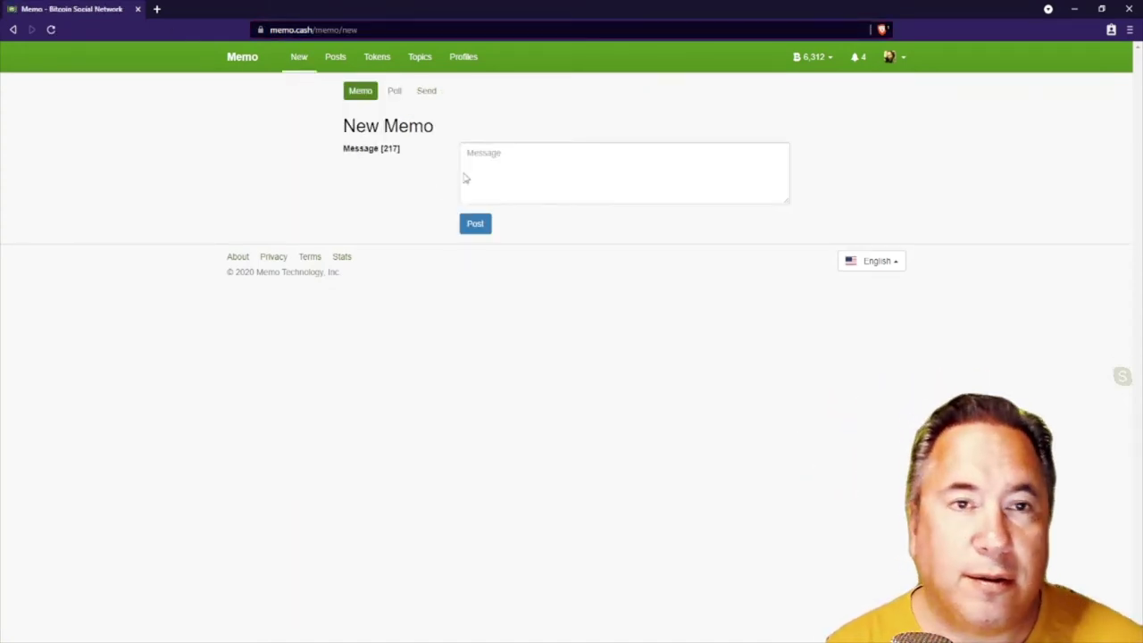
# Step: Post 'buy my supertokens' with the pasted link to the supertoken for-sale page
pyautogui.click(511, 179)
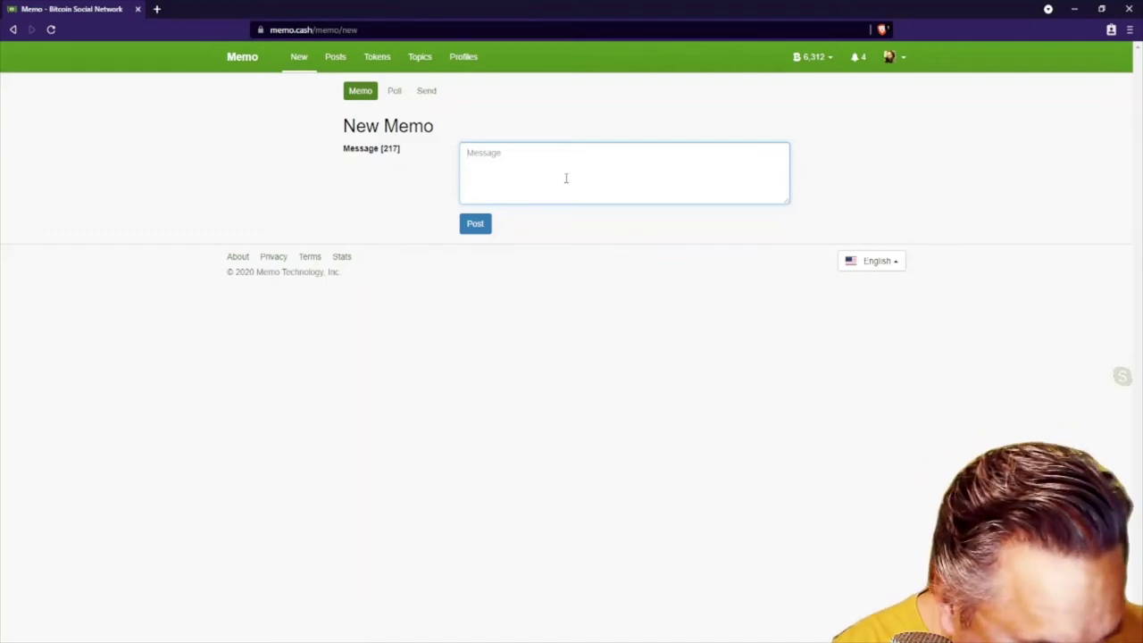
pyautogui.write('buy m')
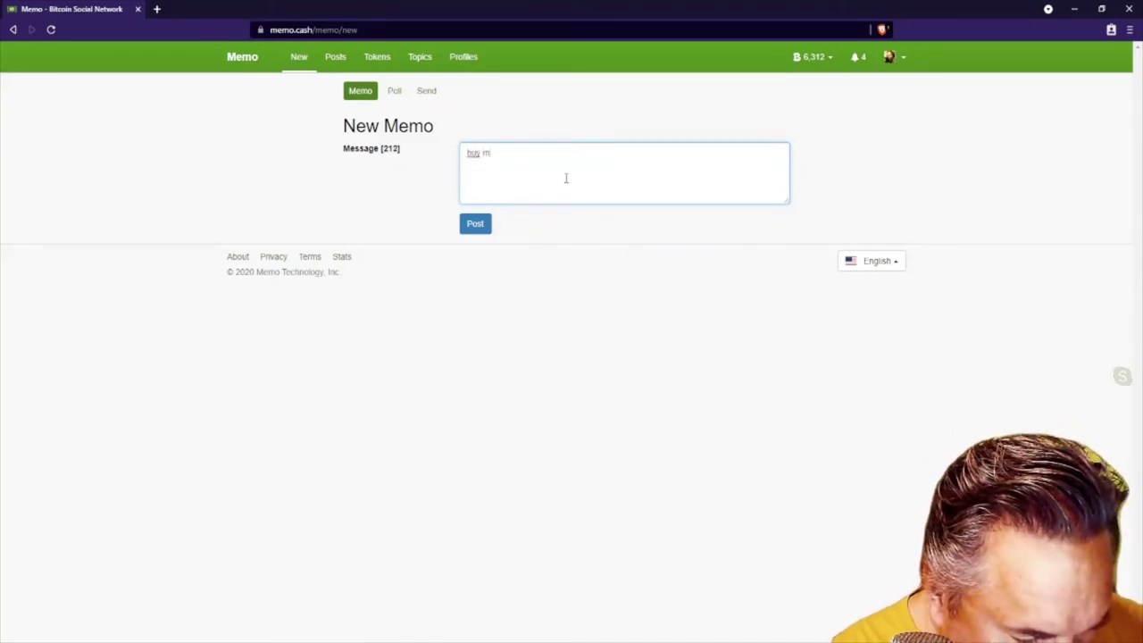
pyautogui.write('y superto')
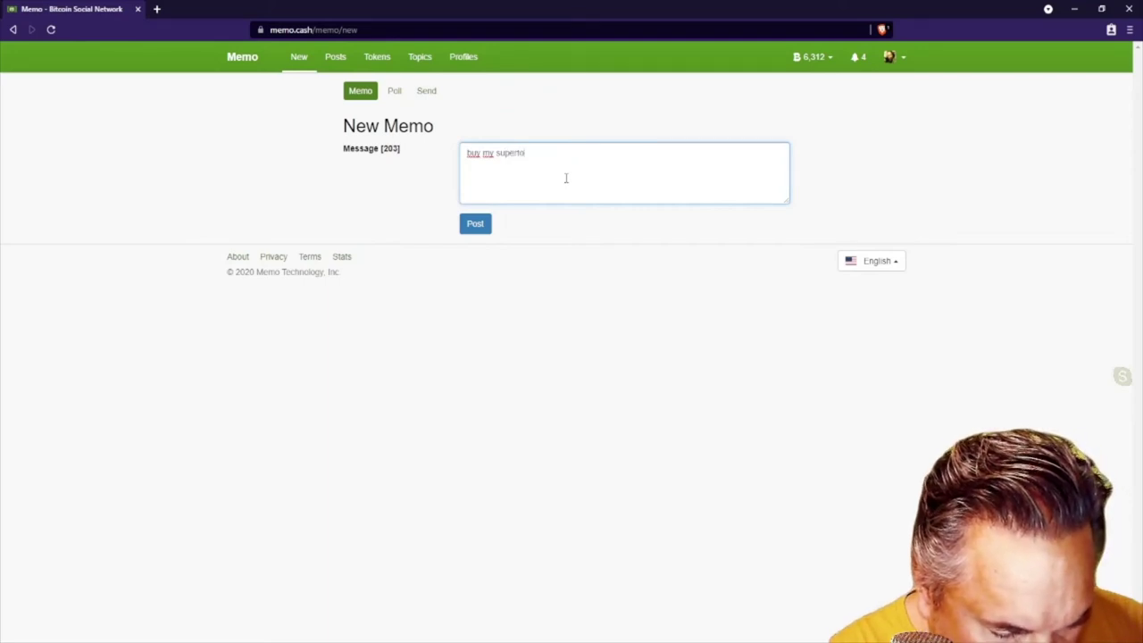
pyautogui.write('kens')
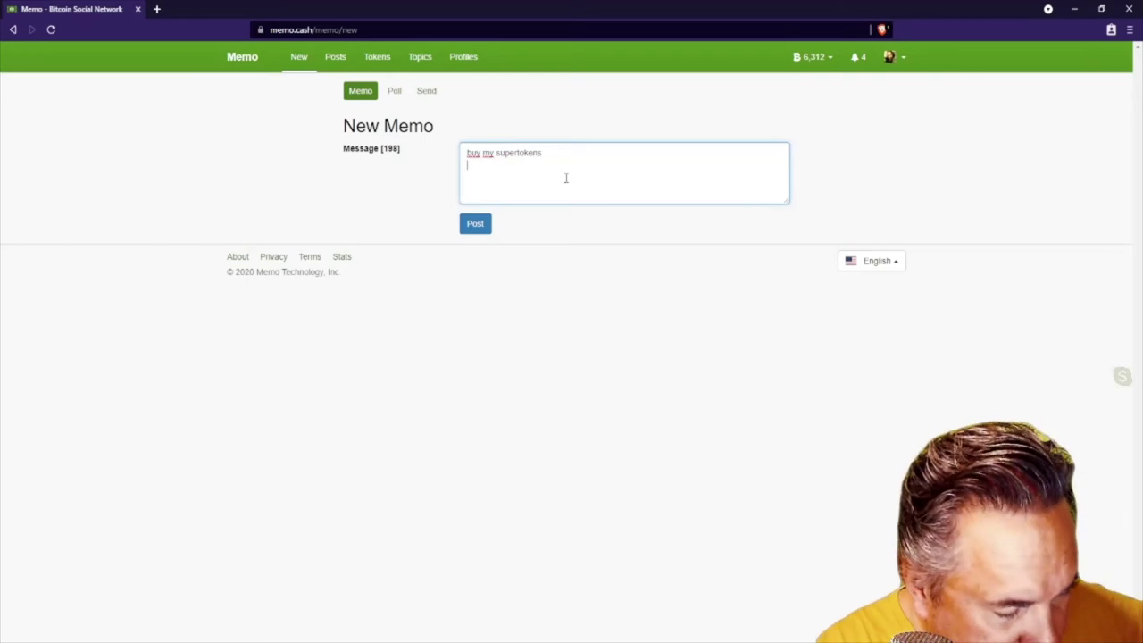
pyautogui.hotkey('ctrl', 'v')
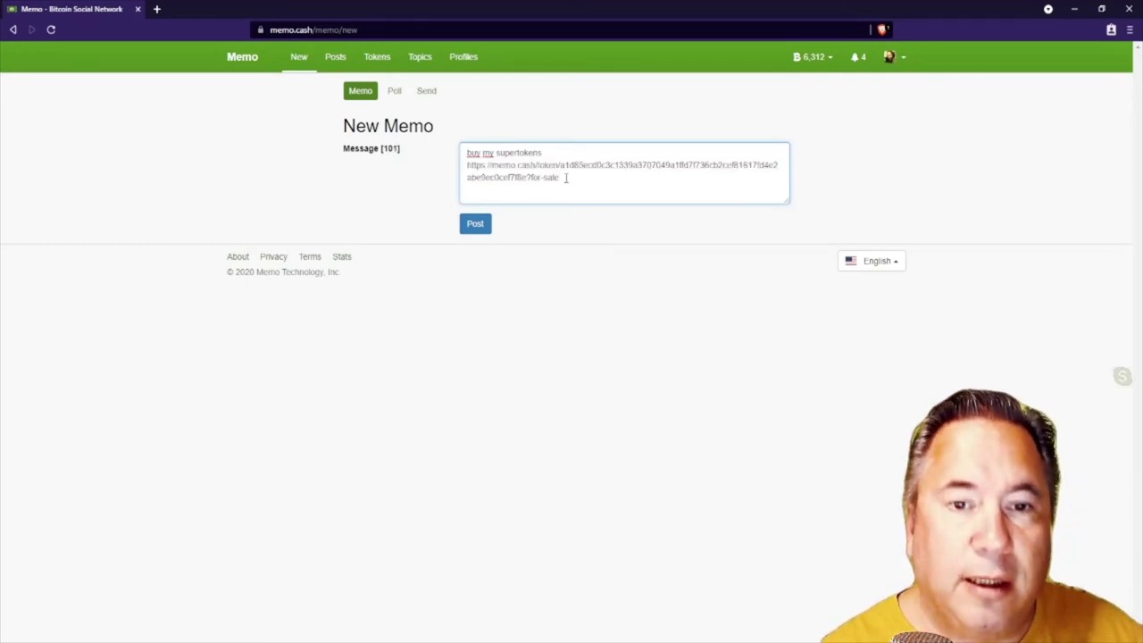
pyautogui.click(474, 227)
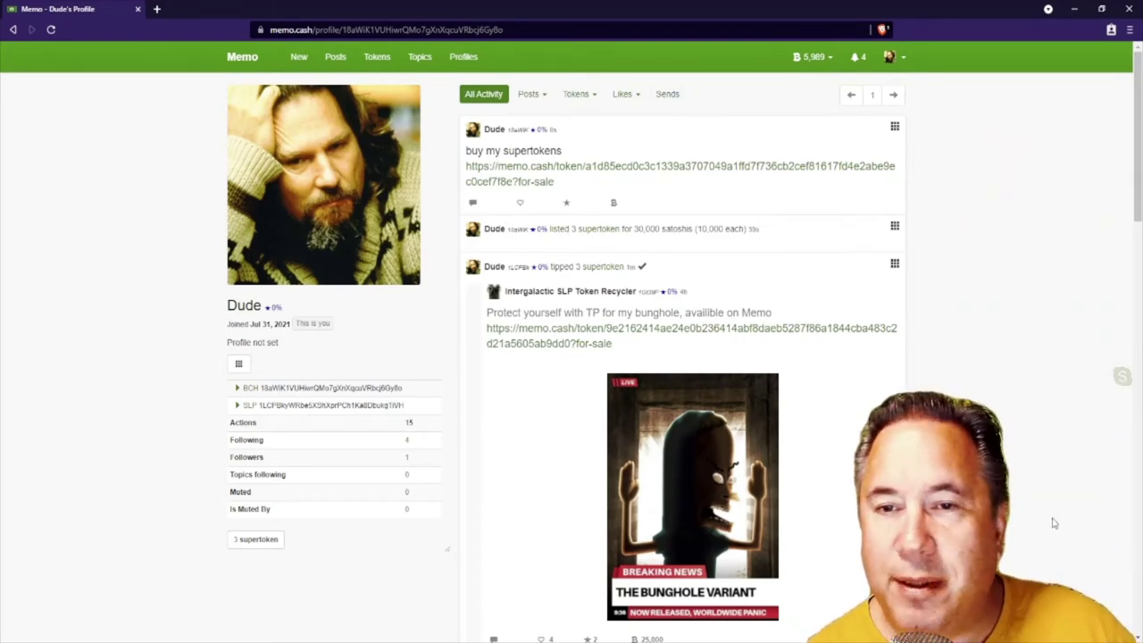
# Step: Attempt an instant buy of the 10,000 TP token lot, then check the 5,989-satoshi account balance
pyautogui.click(564, 366)
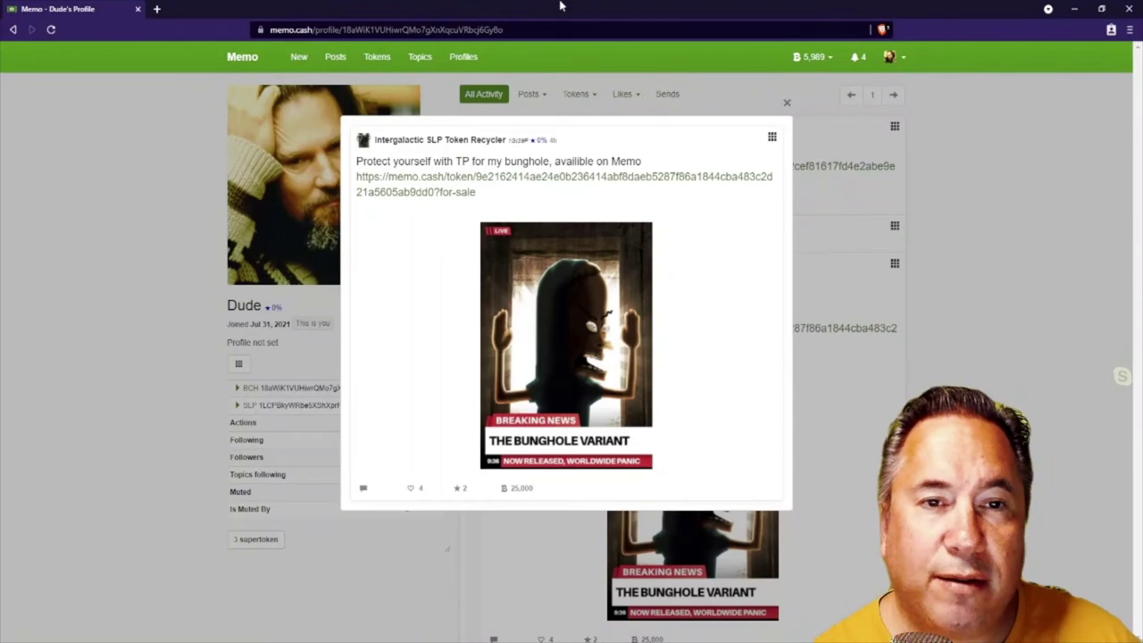
pyautogui.click(566, 182)
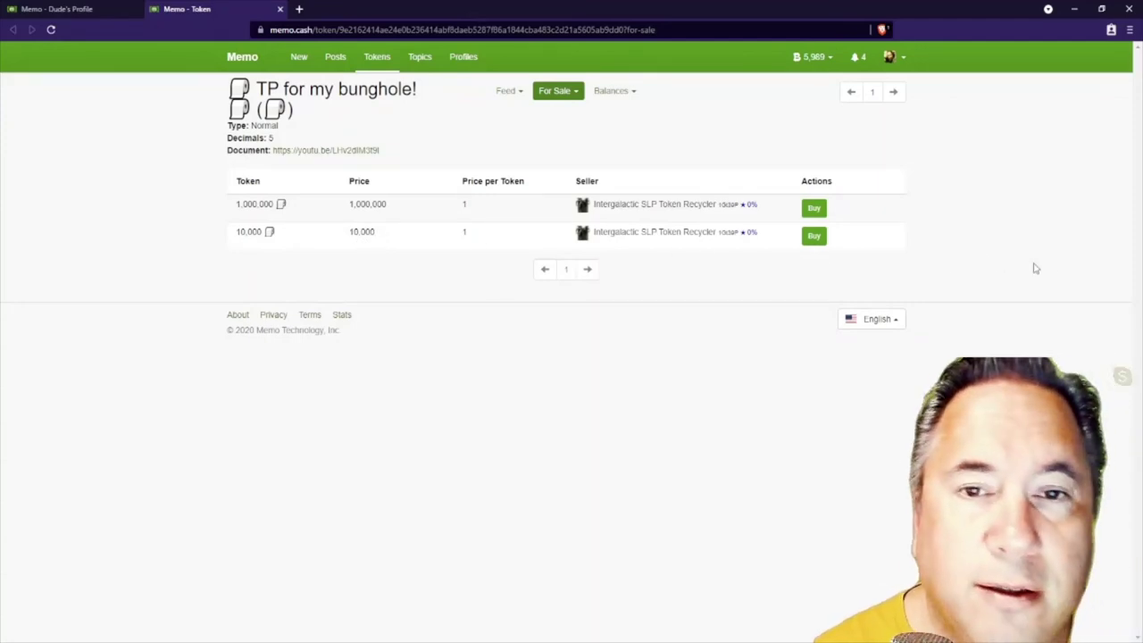
pyautogui.click(814, 237)
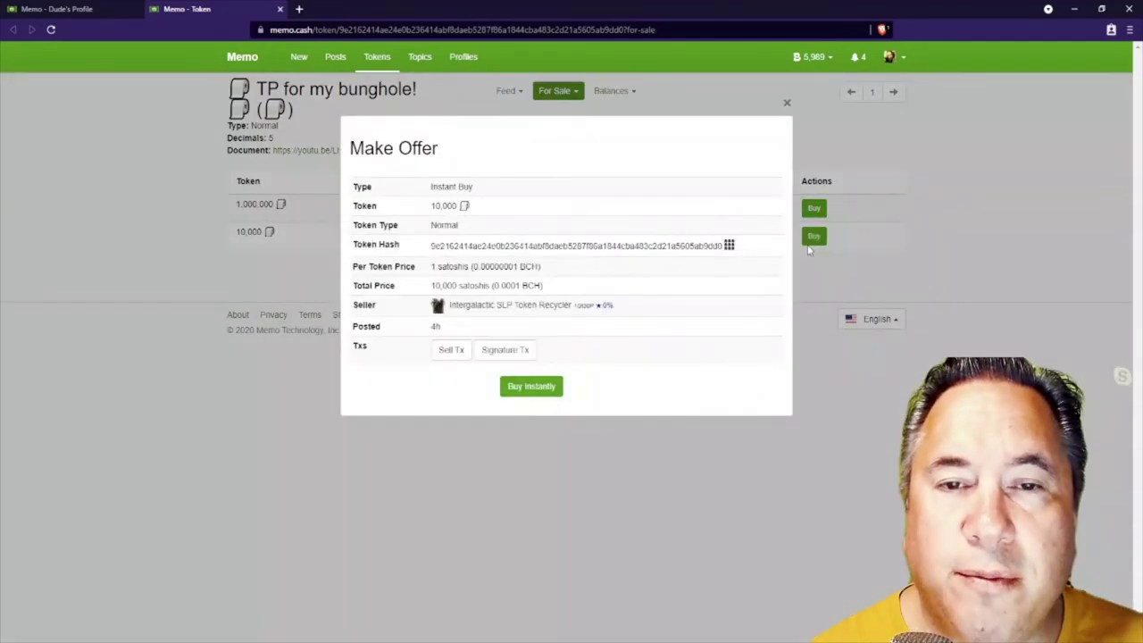
pyautogui.click(521, 391)
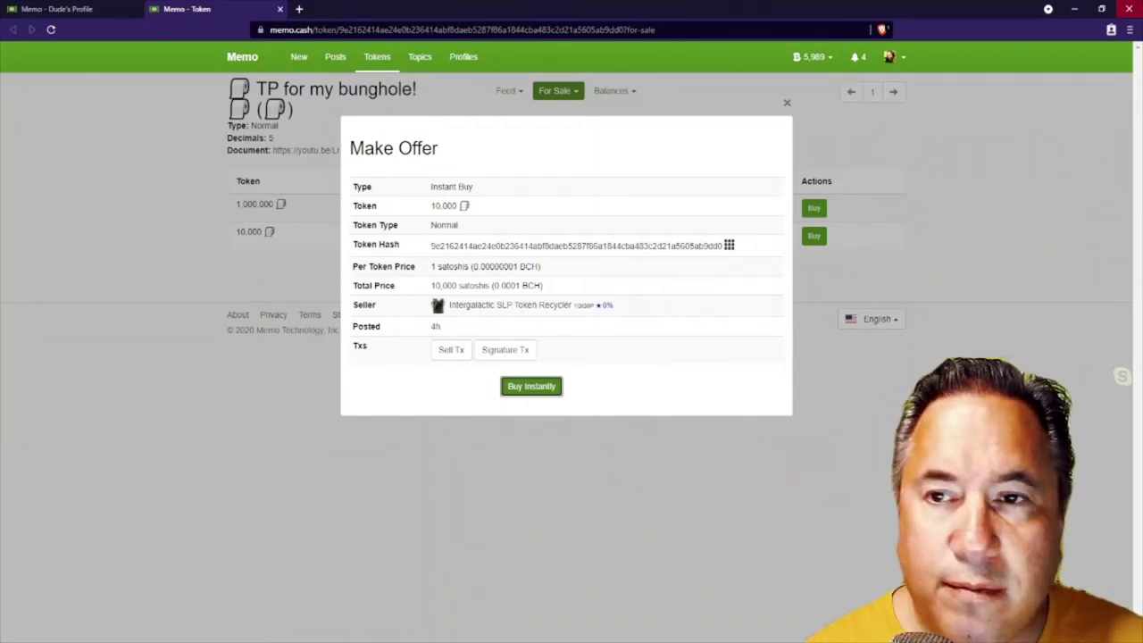
pyautogui.click(901, 57)
pyautogui.click(695, 84)
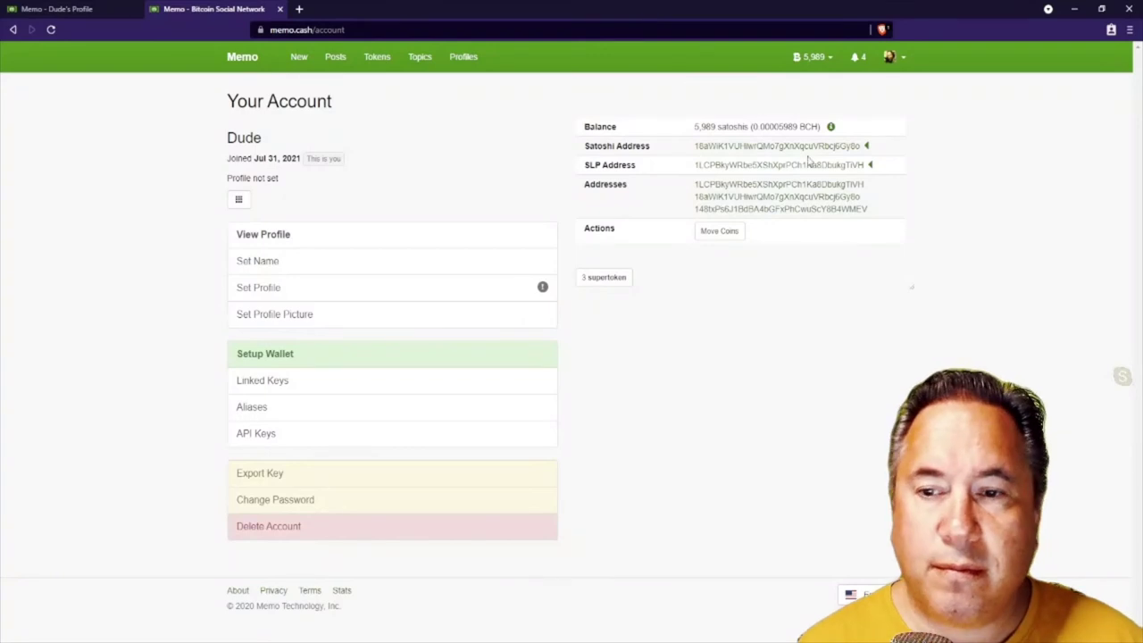
# Step: Expand the Satoshi Address to show its QR code and bitcoincash deposit address
pyautogui.click(866, 145)
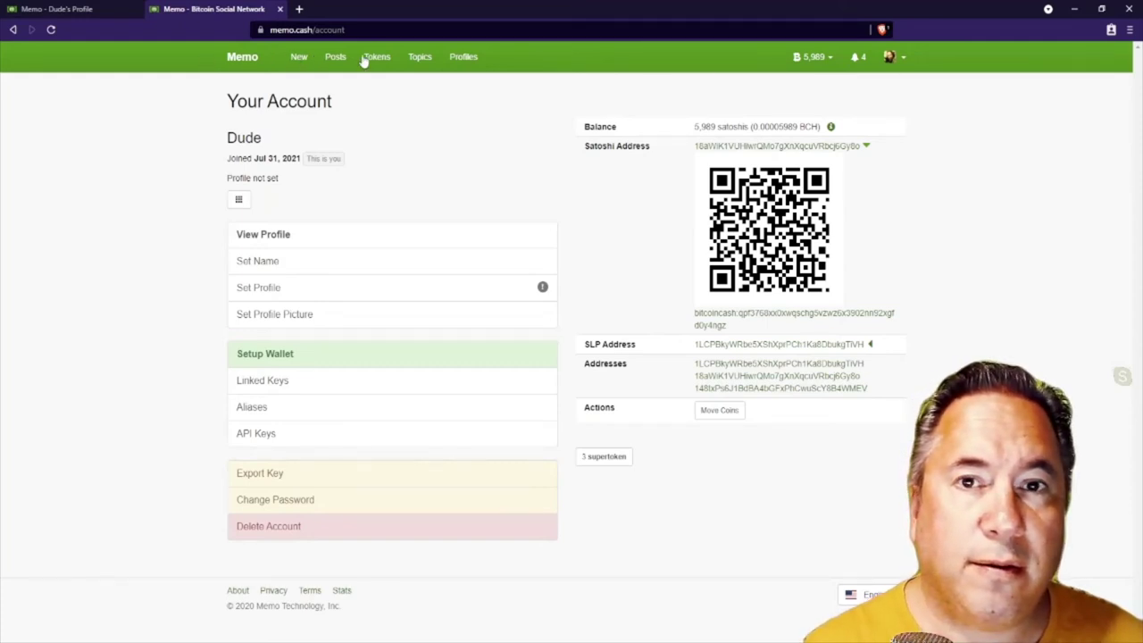
pyautogui.click(335, 58)
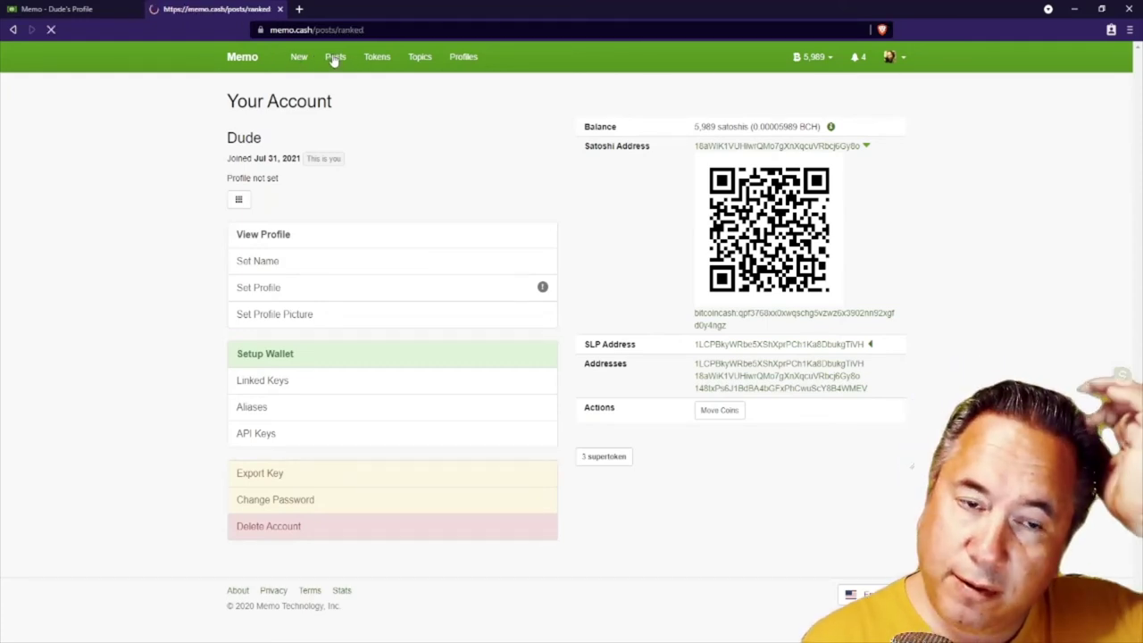
# Step: Buy the 10,000 TP for my bunghole! tokens instantly for 10,000 satoshis
pyautogui.scroll(-1, 375, 362)
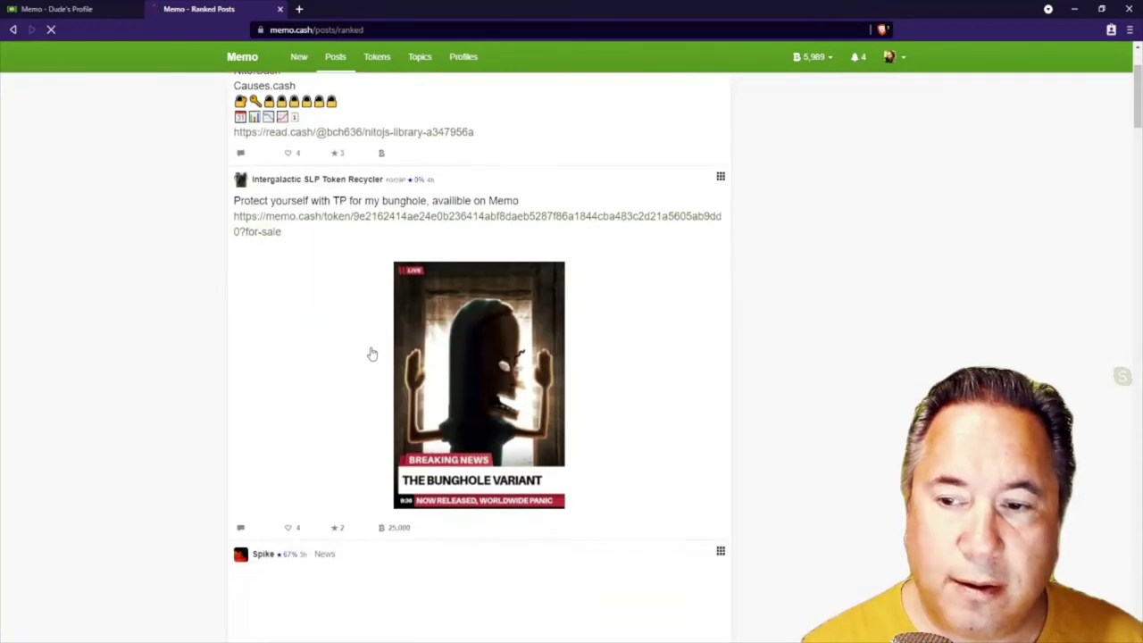
pyautogui.click(316, 220)
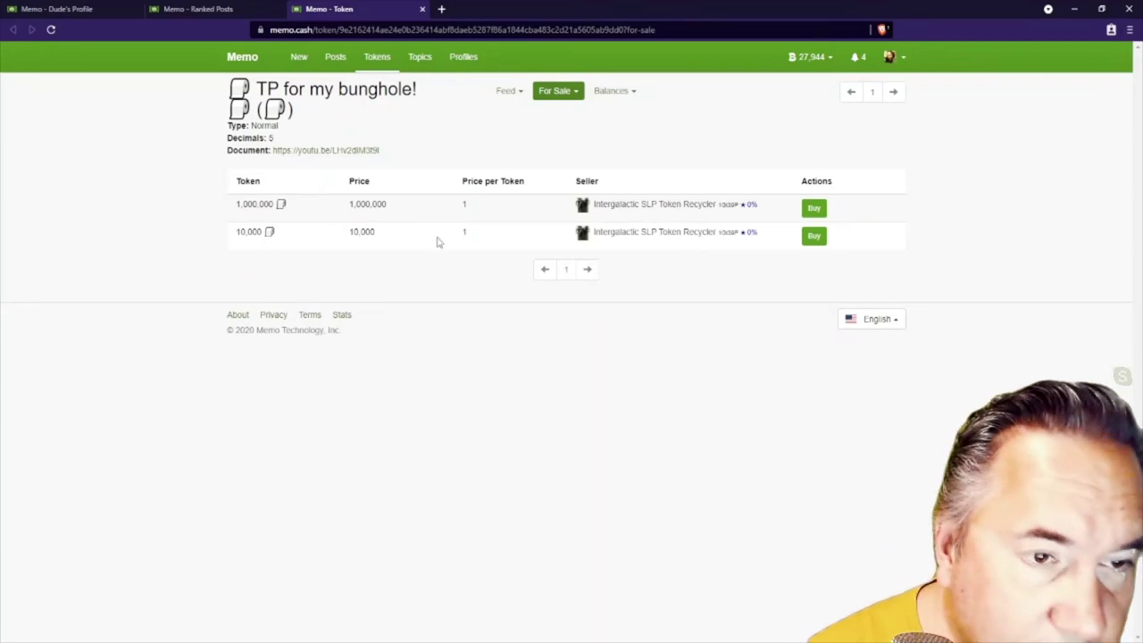
pyautogui.click(813, 238)
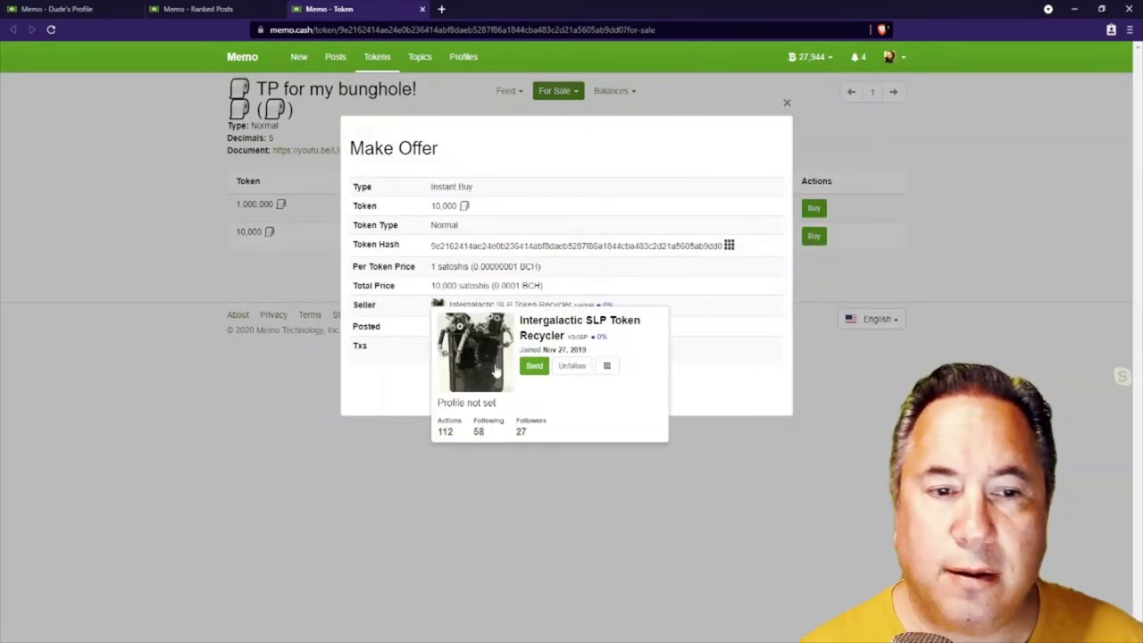
pyautogui.click(525, 390)
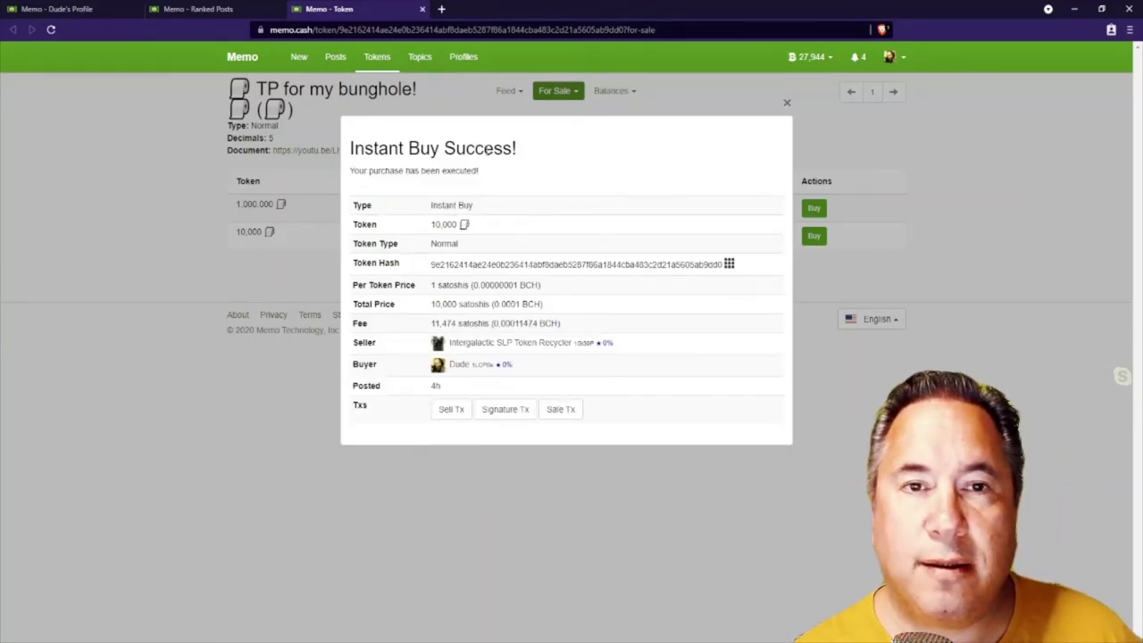
pyautogui.click(325, 279)
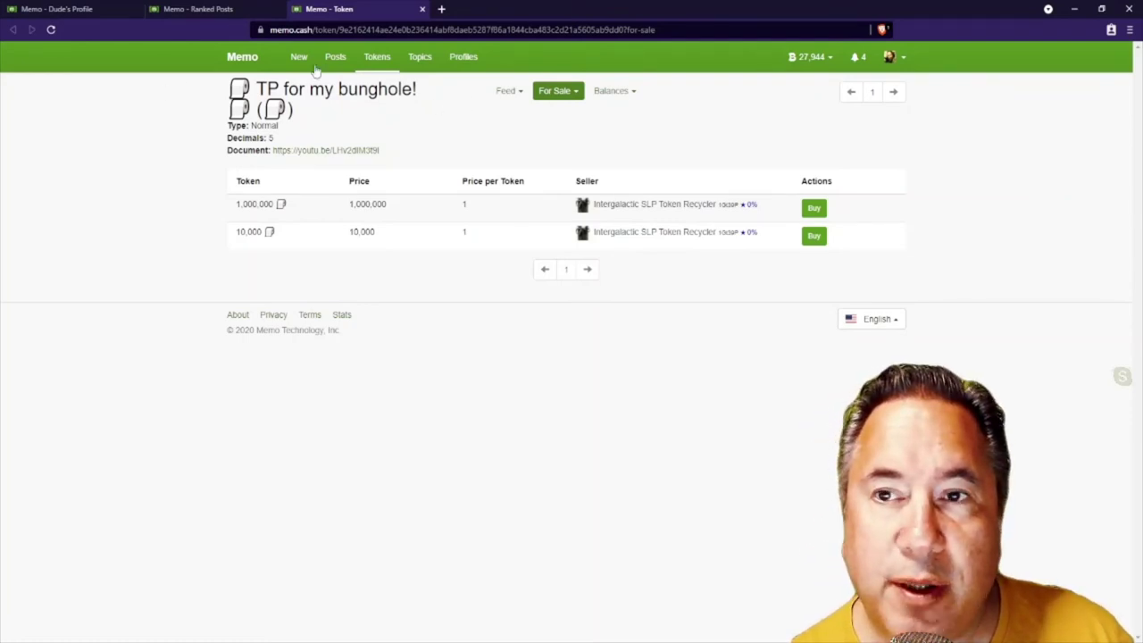
# Step: List 2 tokens for sale at 10000 satoshis each, 20,000 satoshis in total
pyautogui.click(382, 57)
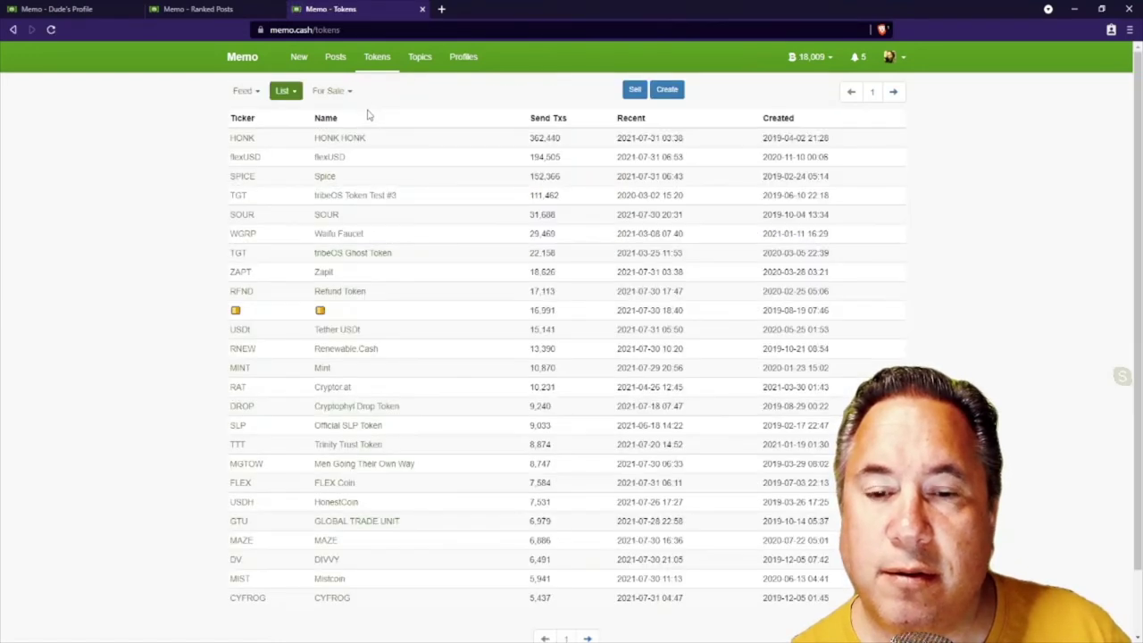
pyautogui.click(635, 90)
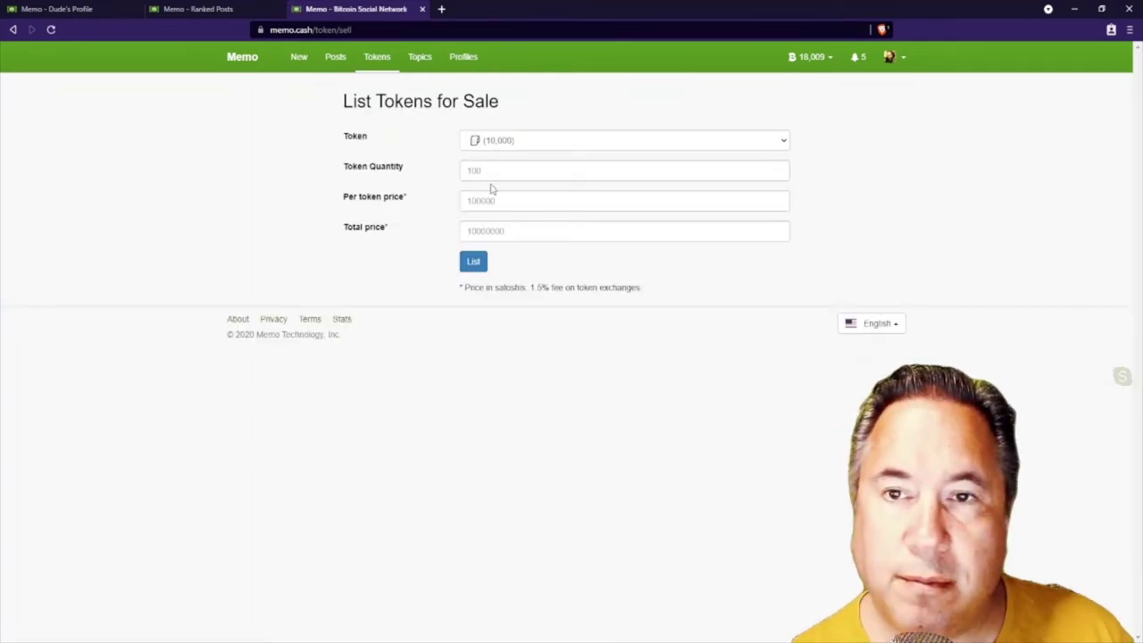
pyautogui.click(493, 171)
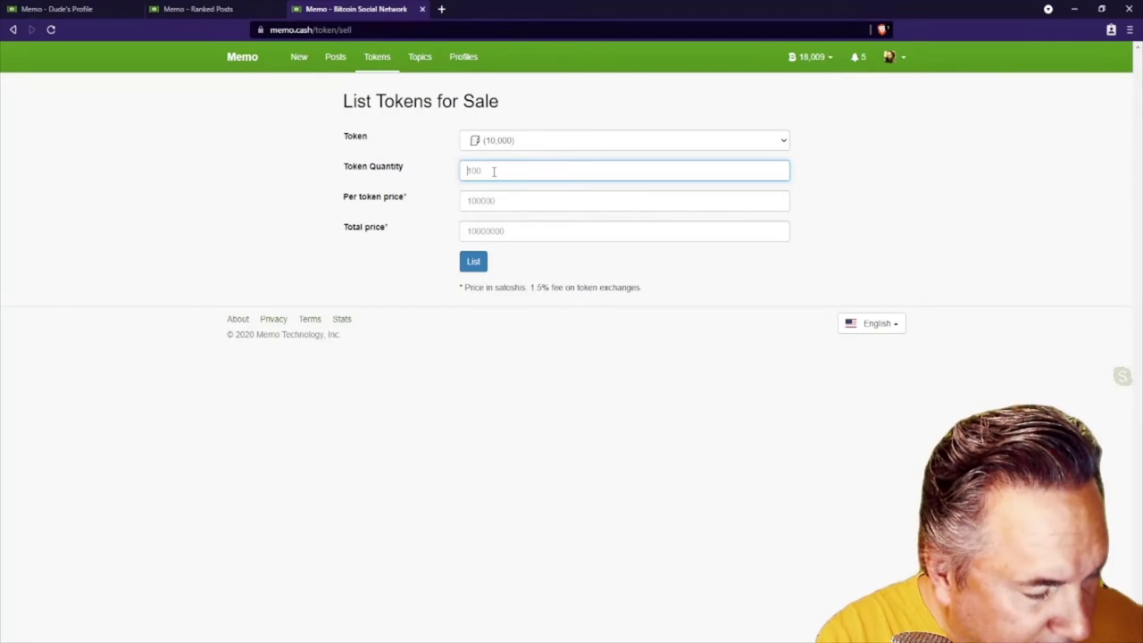
pyautogui.write('2')
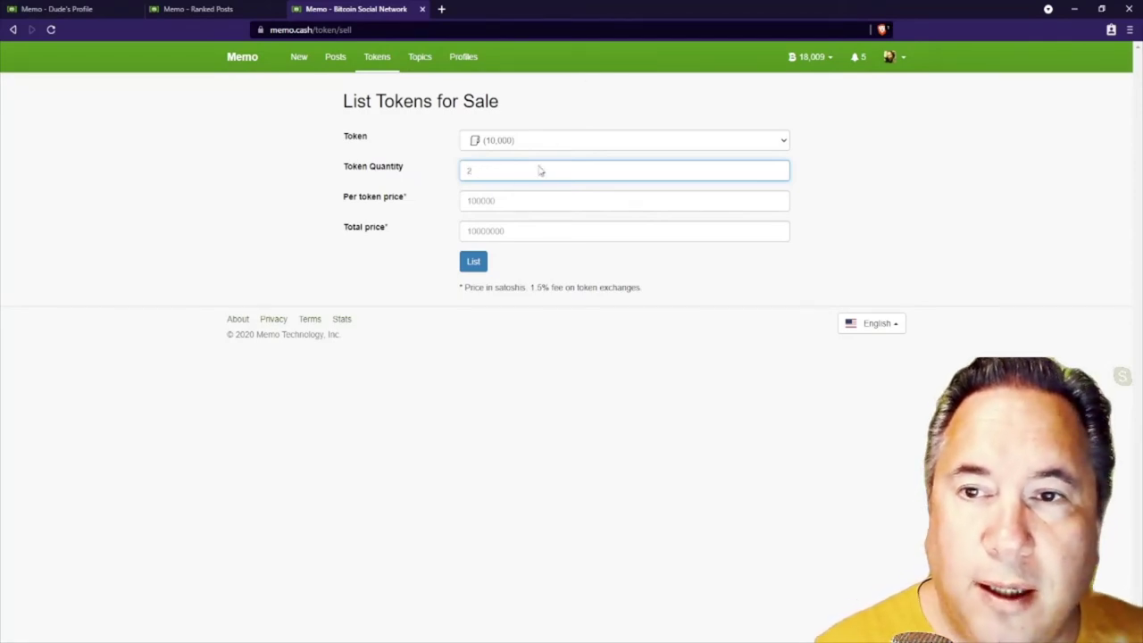
pyautogui.click(493, 198)
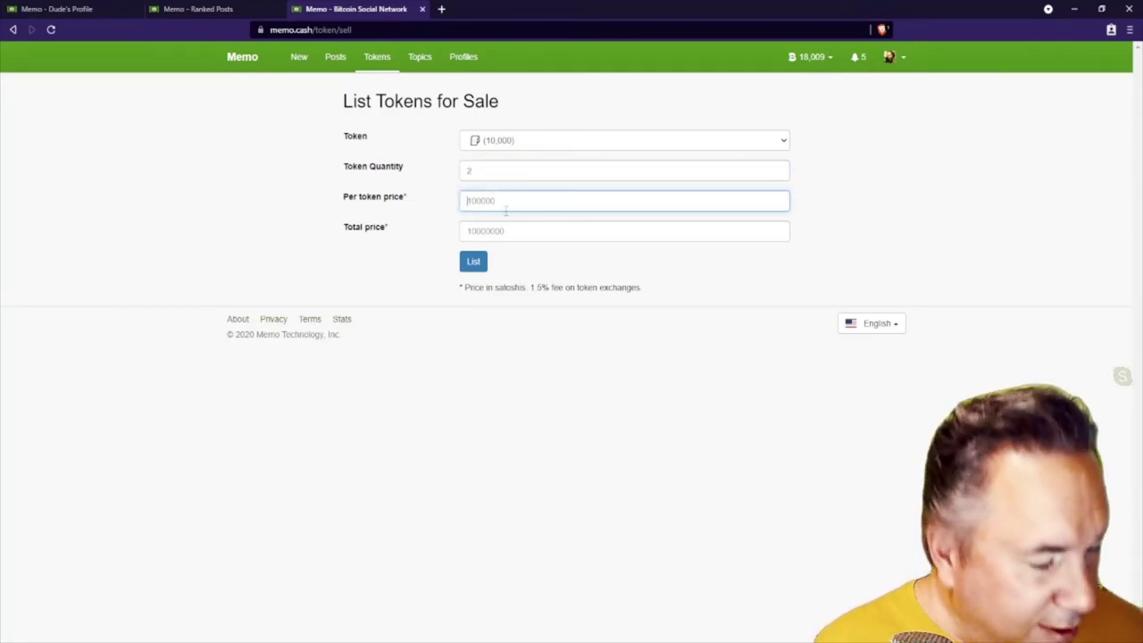
pyautogui.write('1')
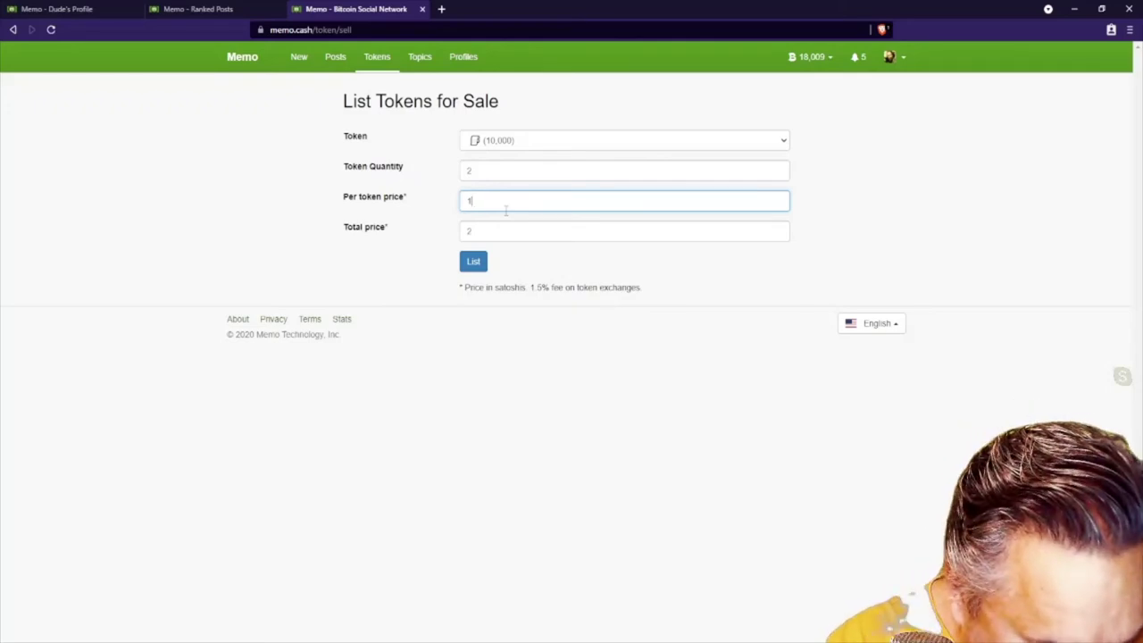
pyautogui.write('000')
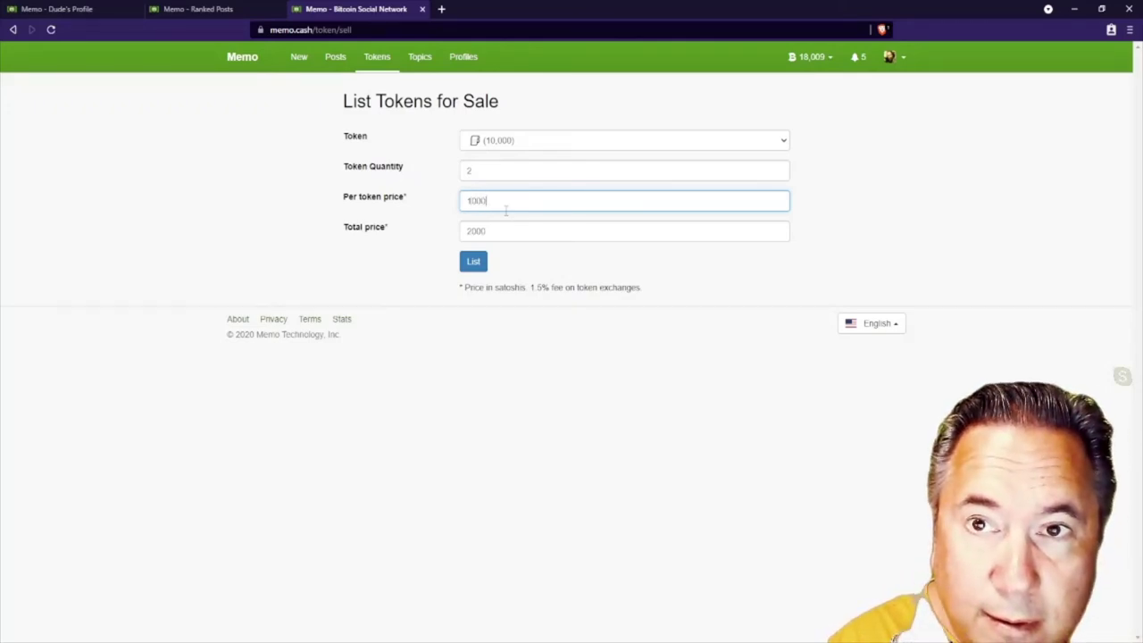
pyautogui.write('0')
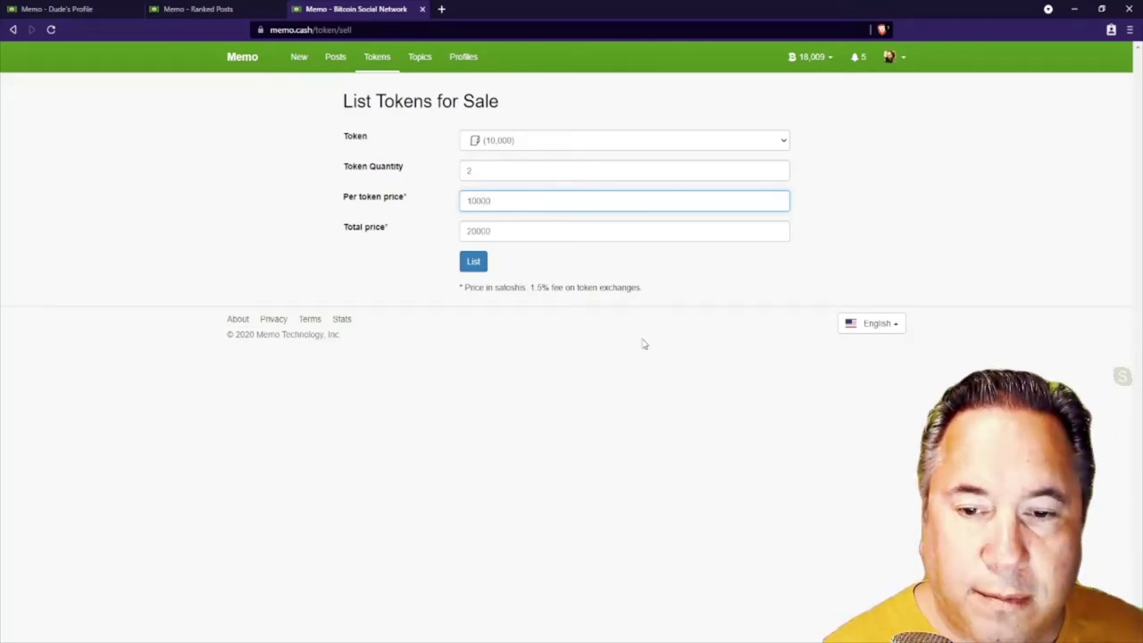
pyautogui.click(471, 260)
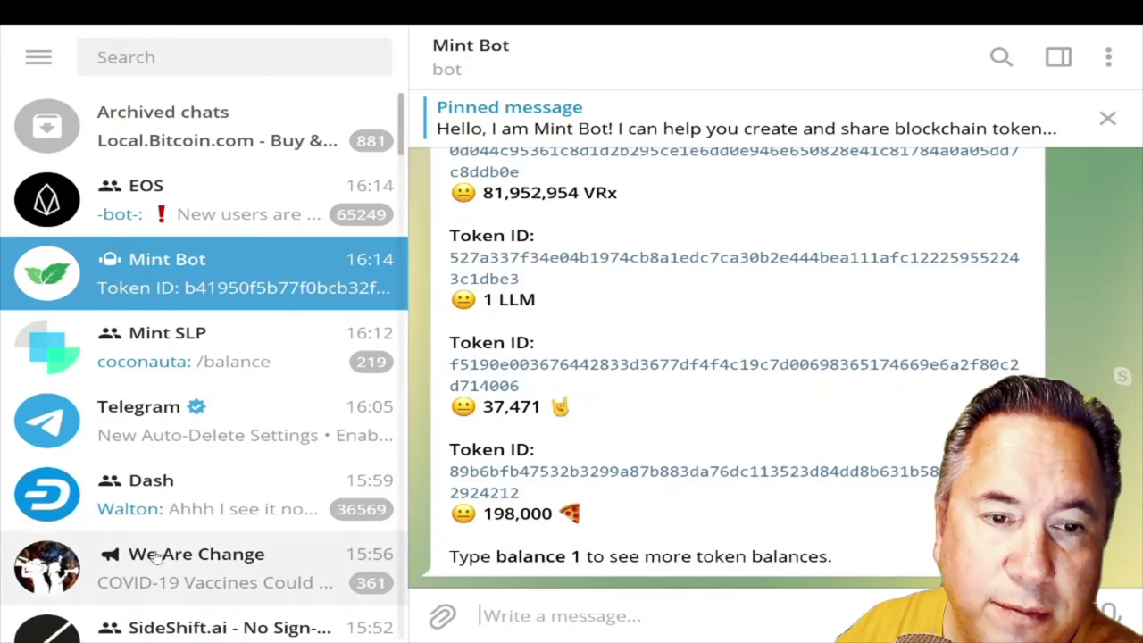
# Step: Scroll through the Mint Bot chat history
pyautogui.scroll(-3, 159, 578)
pyautogui.scroll(-6, 159, 578)
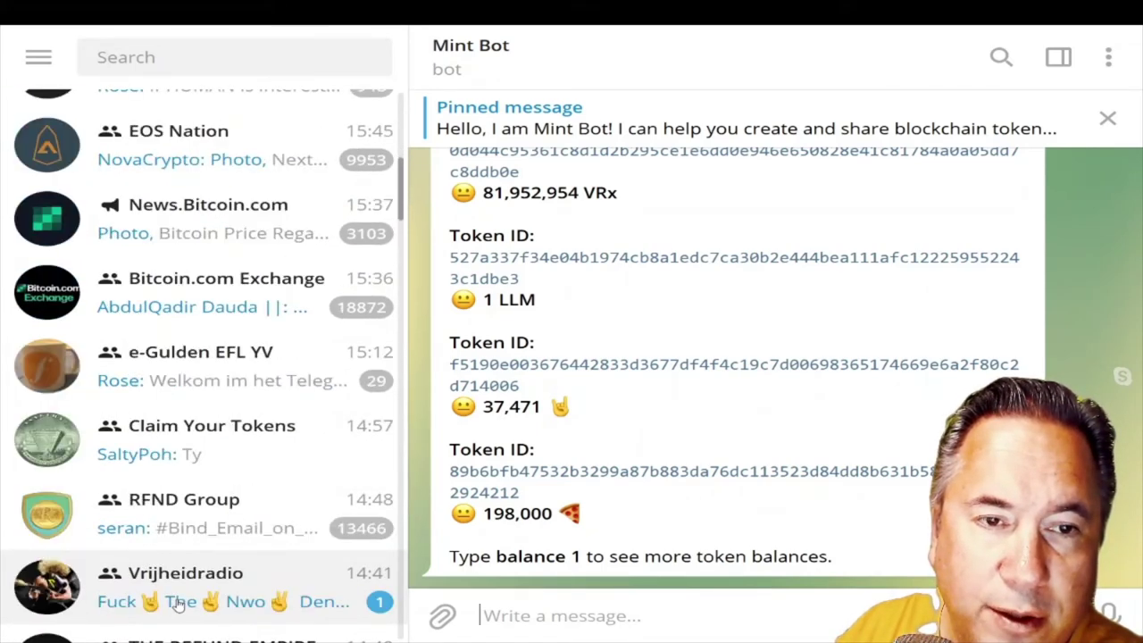
pyautogui.scroll(-5, 179, 606)
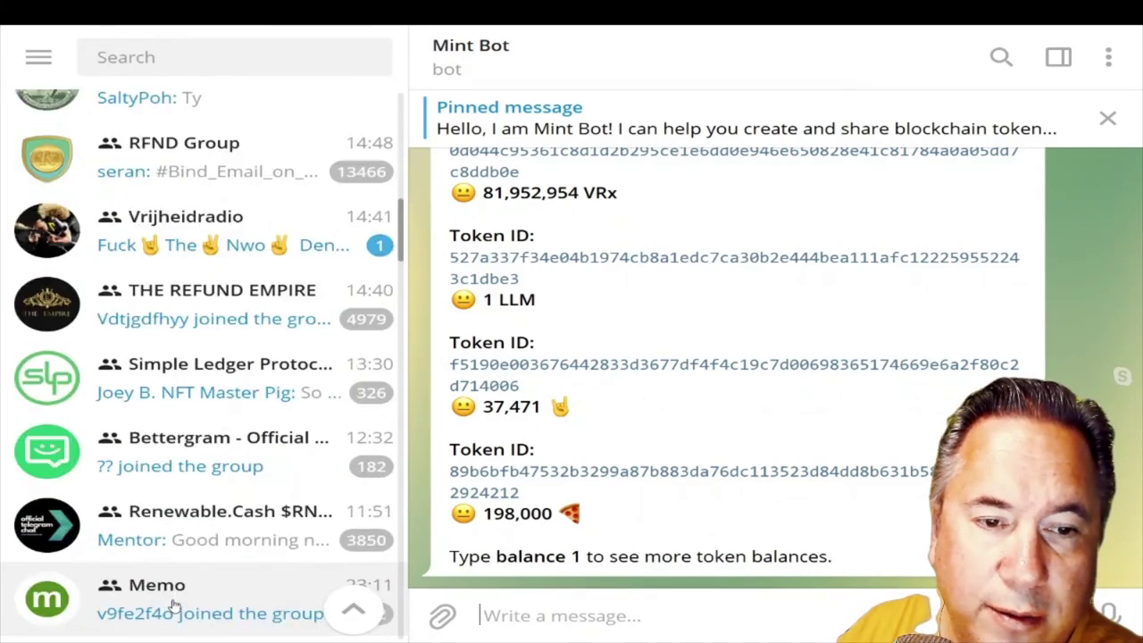
pyautogui.scroll(-4, 173, 605)
pyautogui.scroll(16, 178, 572)
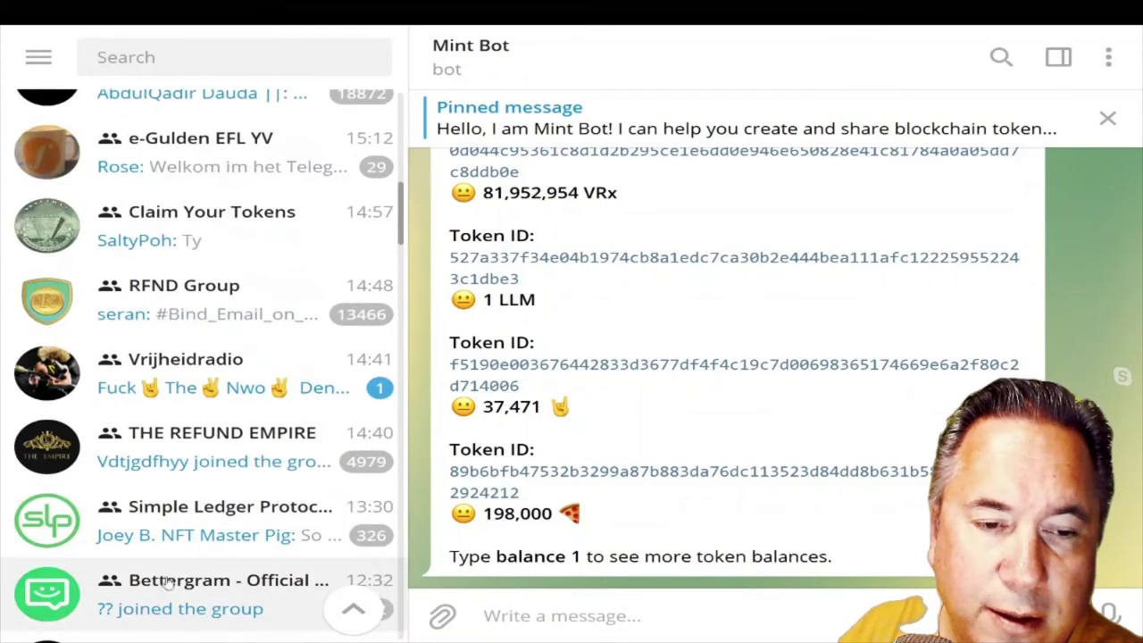
pyautogui.scroll(4, 190, 504)
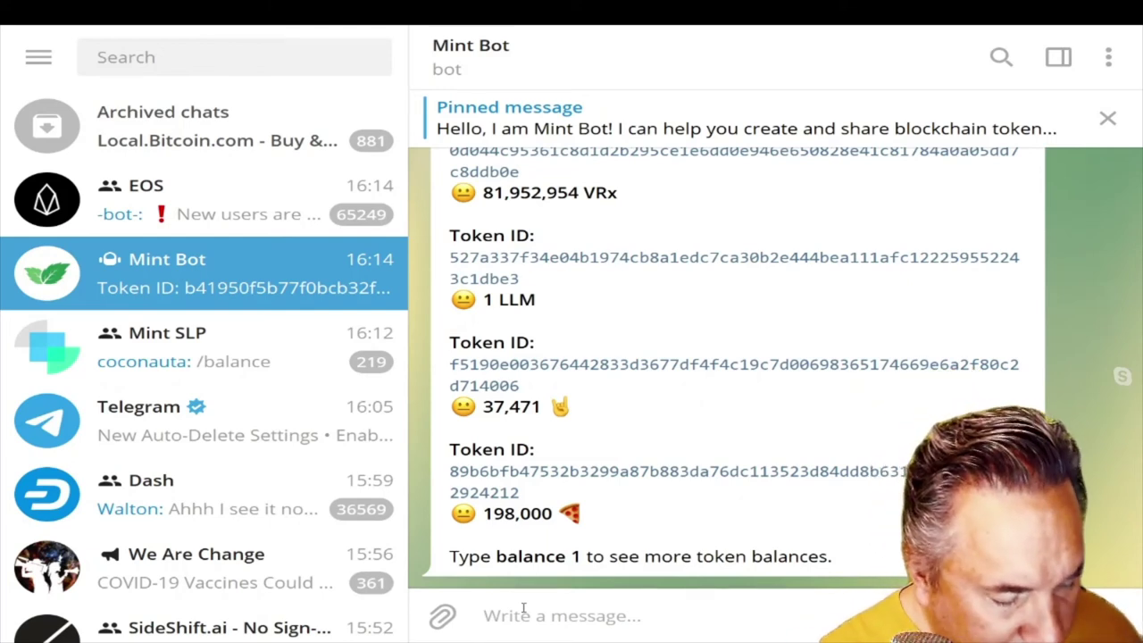
# Step: Send 'balance' to Mint Bot and scroll up through the reply listing 716,067 HUGOOTJE
pyautogui.write('wi')
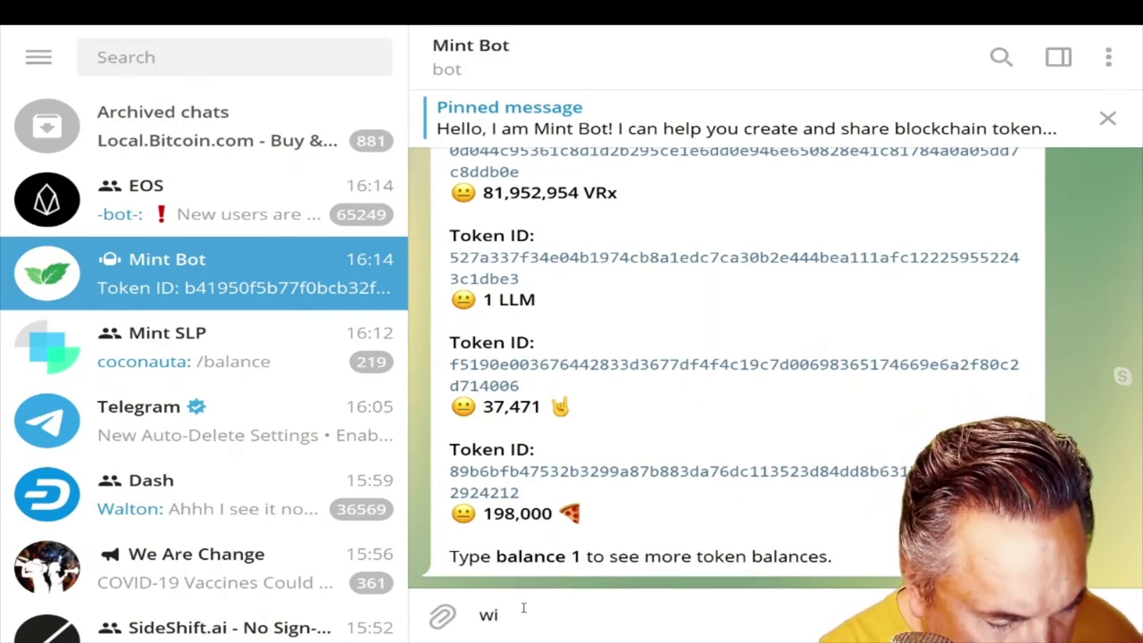
pyautogui.press('BackSpace')
pyautogui.press('BackSpace')
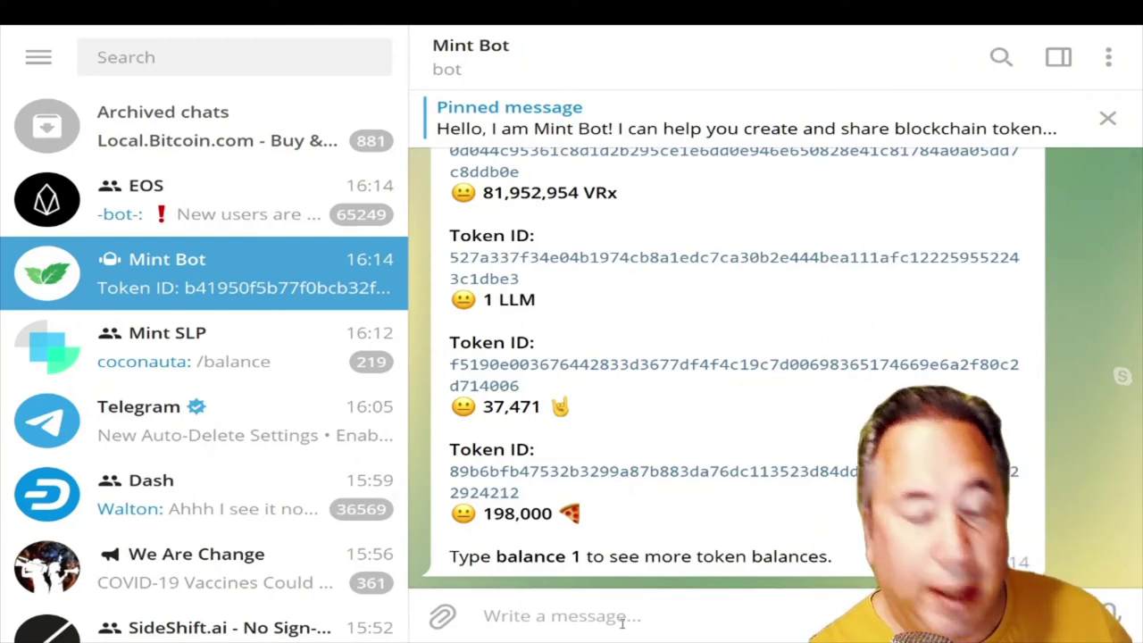
pyautogui.write('bal')
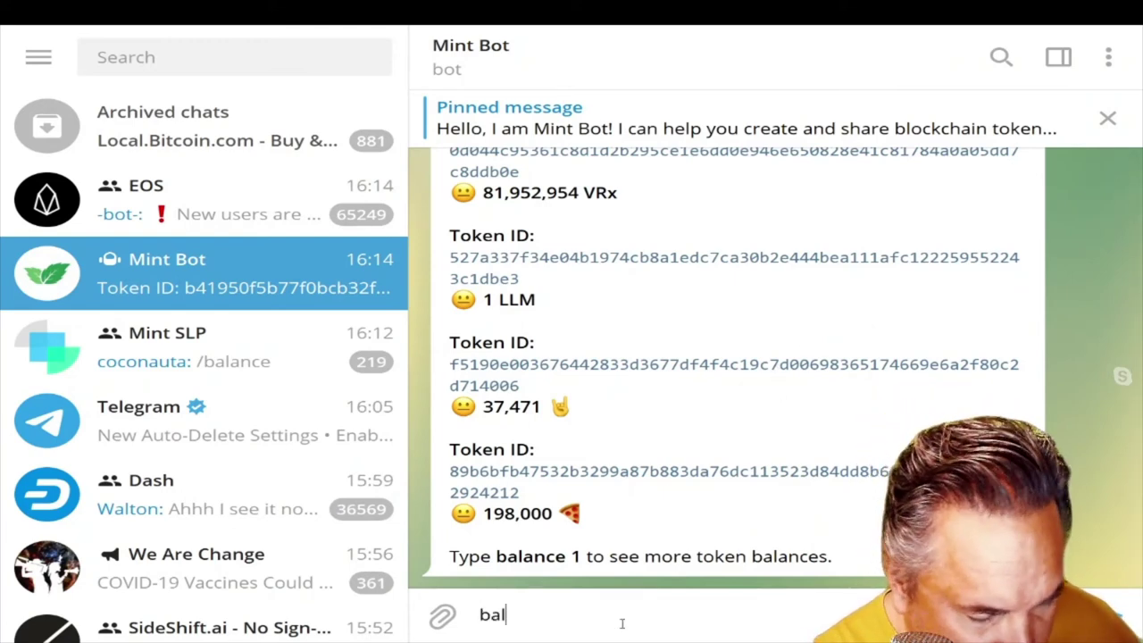
pyautogui.write('anc')
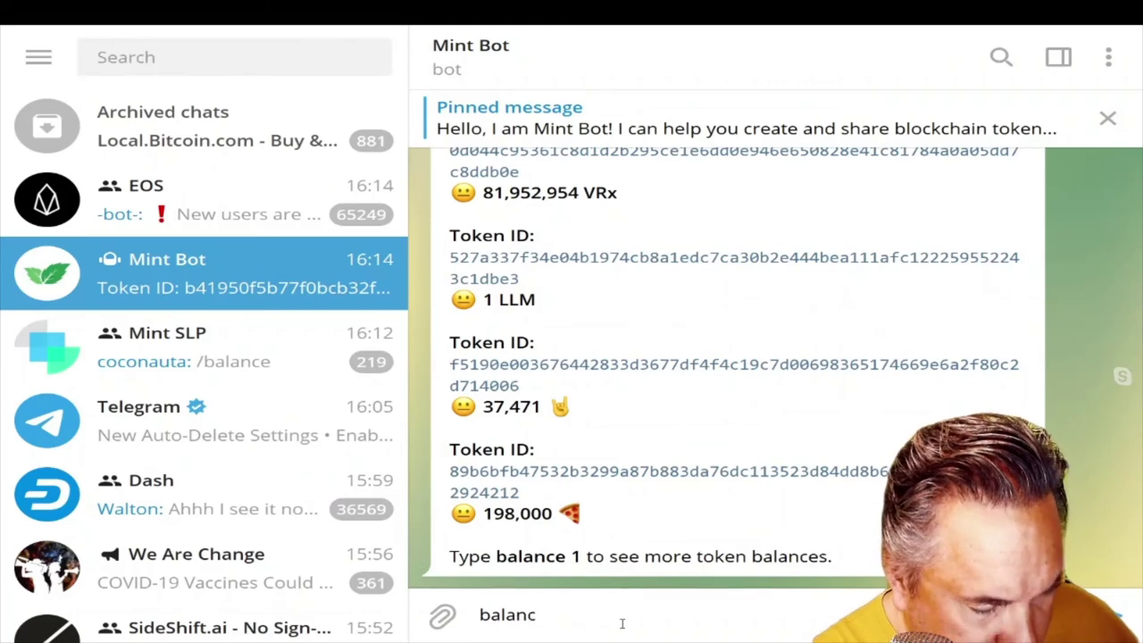
pyautogui.write('e')
pyautogui.press('Return')
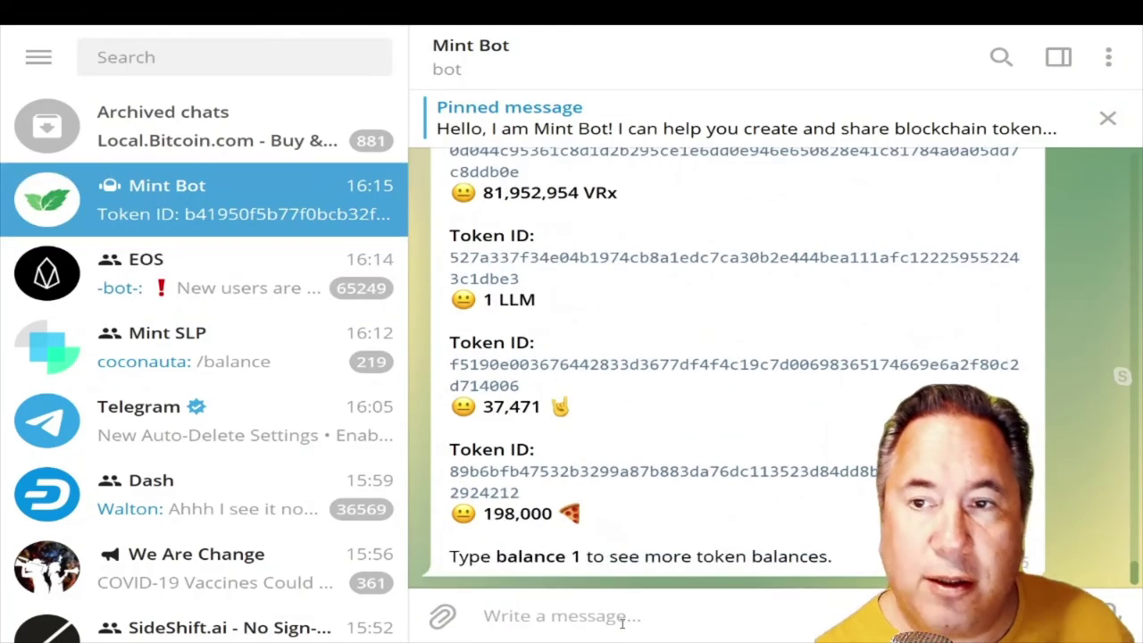
pyautogui.scroll(3, 640, 276)
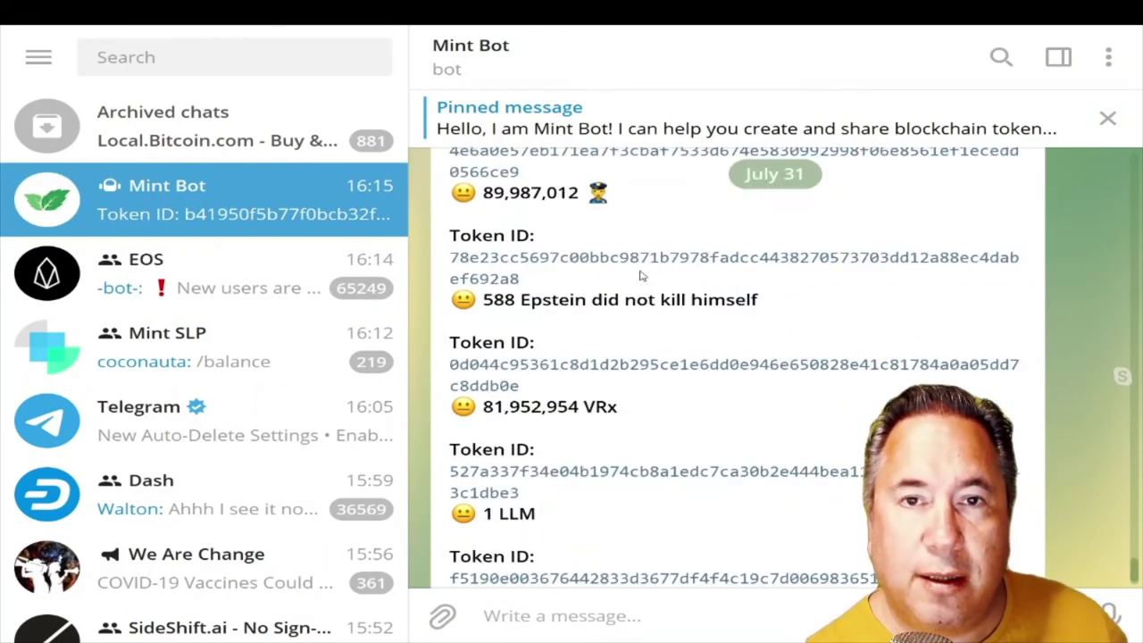
pyautogui.scroll(2, 633, 276)
pyautogui.scroll(2, 631, 275)
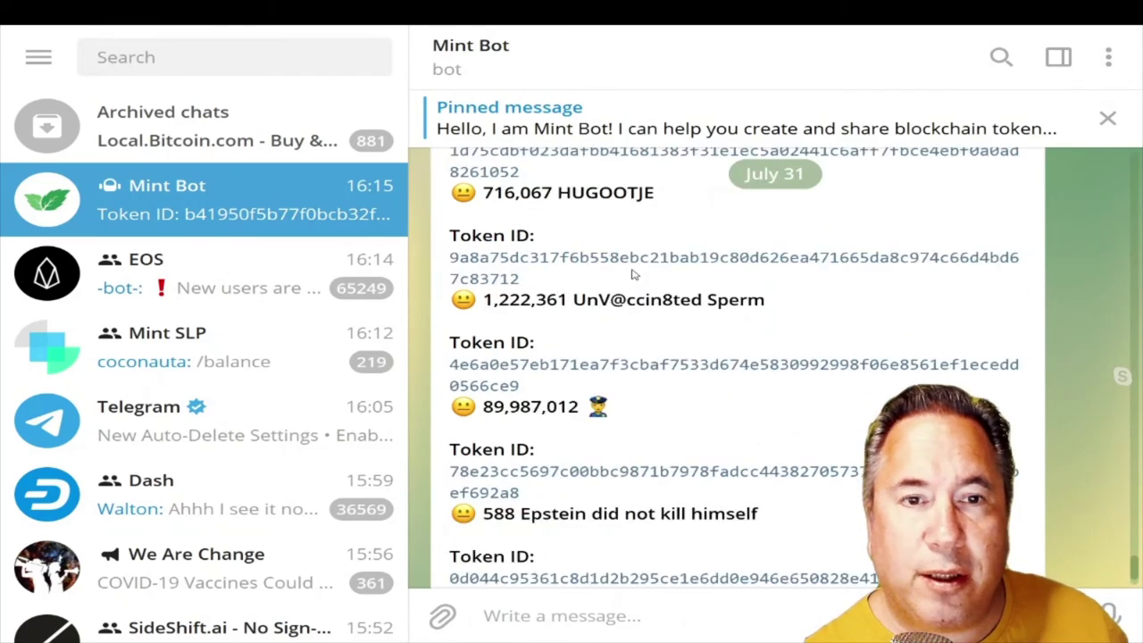